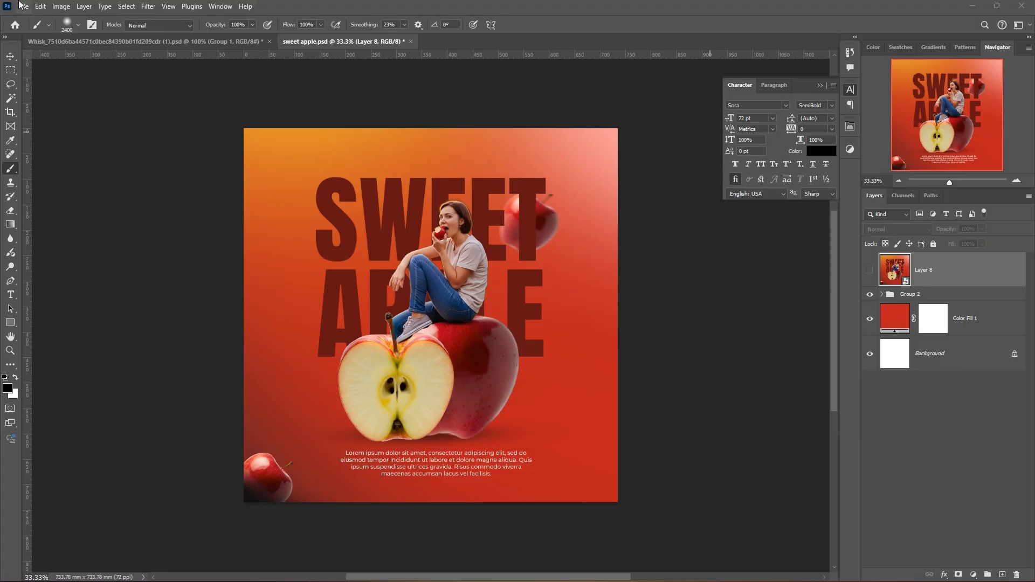
Create a new 2000 x 2000 pixel RGB document at 150 ppi with a white background, named SWEET APPLE
{"action": "left_click", "coordinate": [24, 6]}
{"action": "left_click", "coordinate": [22, 19]}
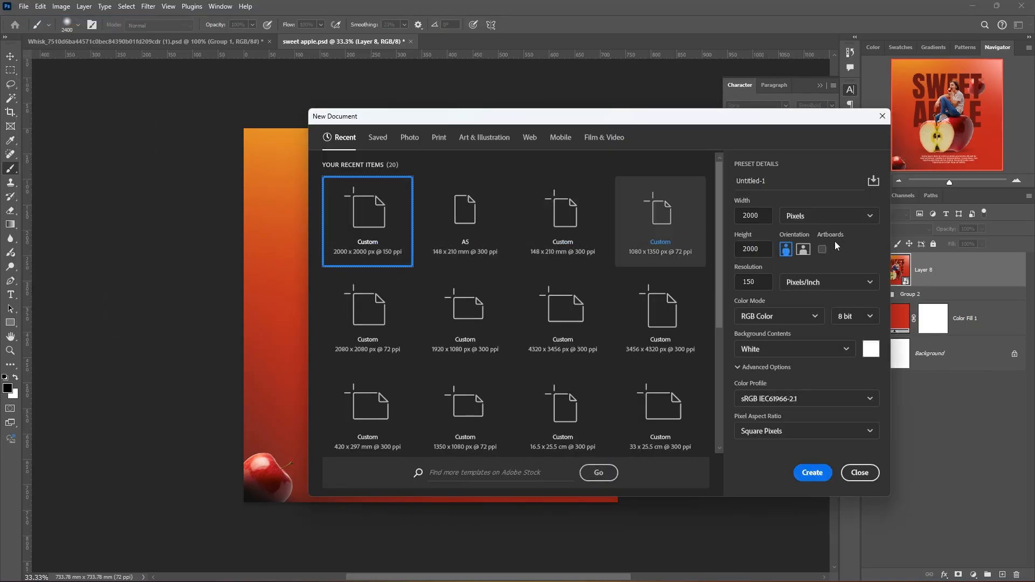
{"action": "double_click", "coordinate": [764, 181]}
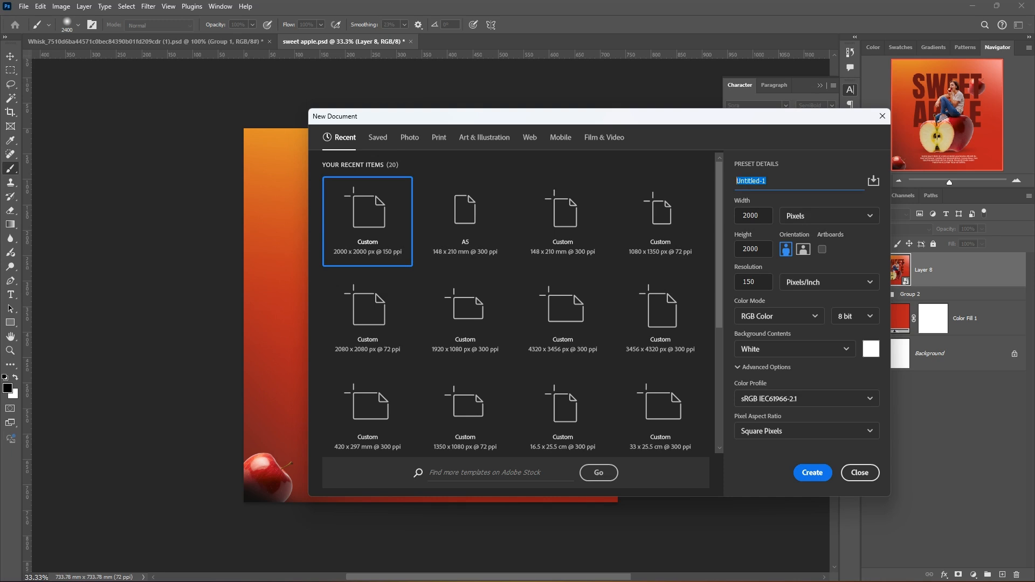
{"action": "type", "text": "SWEET APPLE"}
{"action": "left_click", "coordinate": [811, 473]}
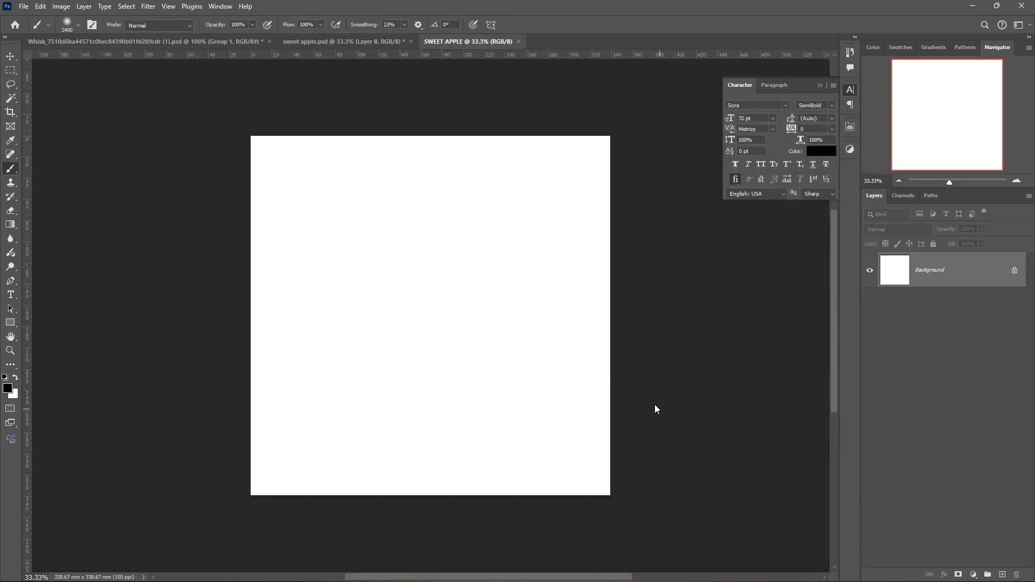
Add a Solid Color fill layer in red, hex bf1f1f, covering the whole canvas
{"action": "left_click", "coordinate": [973, 575]}
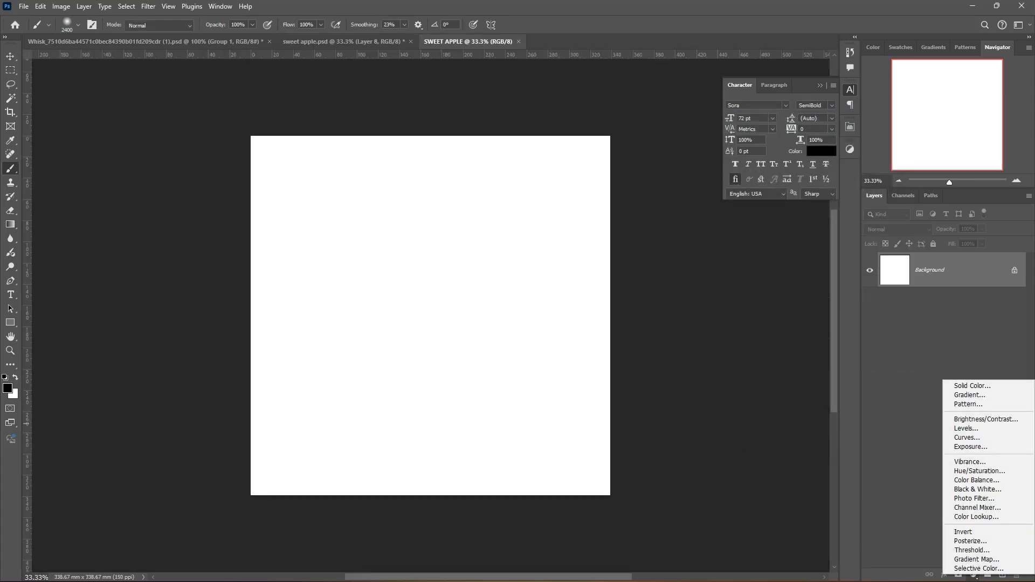
{"action": "left_click", "coordinate": [993, 387]}
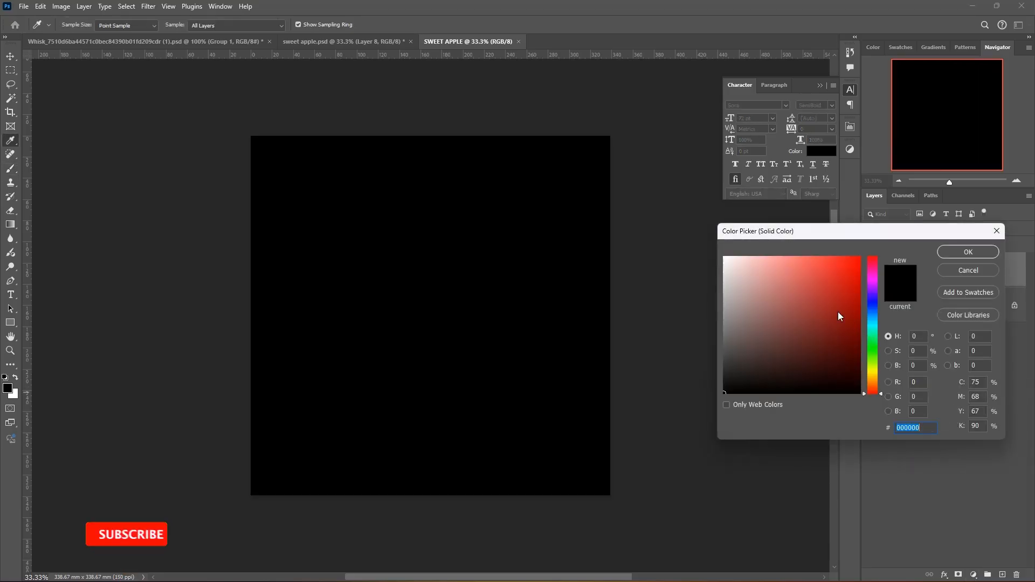
{"action": "left_click", "coordinate": [847, 288]}
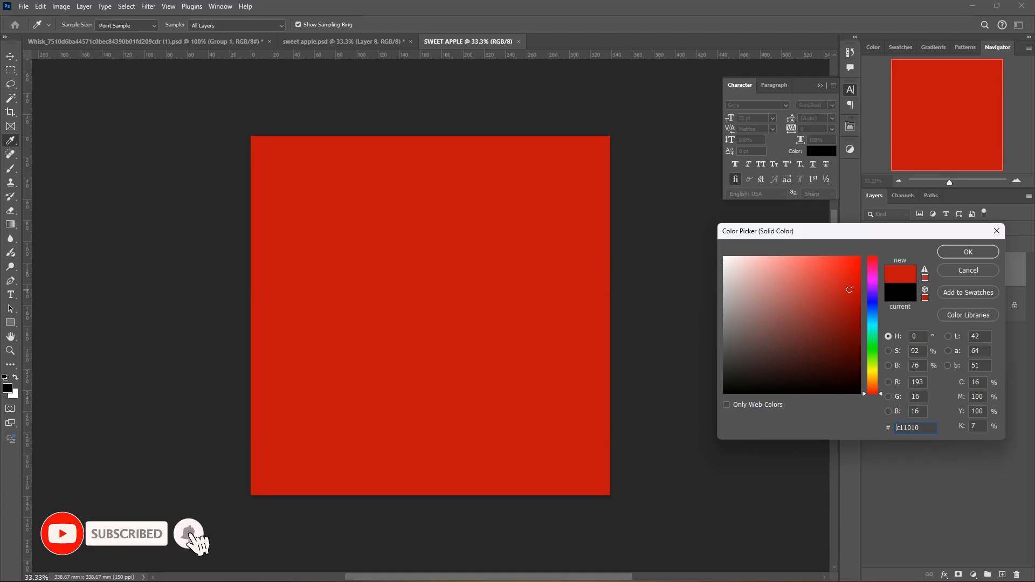
{"action": "left_click", "coordinate": [839, 290]}
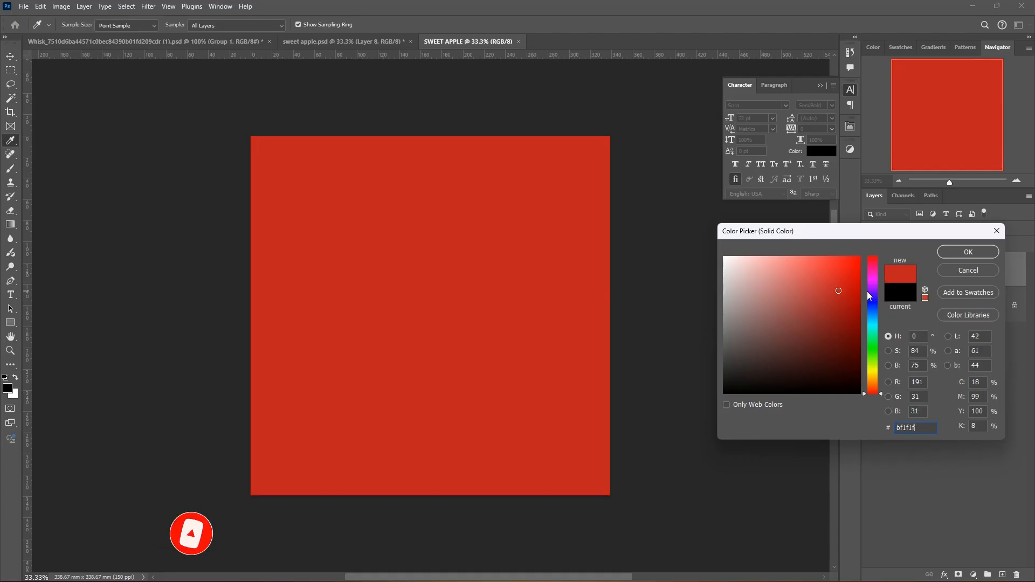
{"action": "double_click", "coordinate": [929, 427]}
{"action": "left_click", "coordinate": [929, 428]}
{"action": "double_click", "coordinate": [906, 427]}
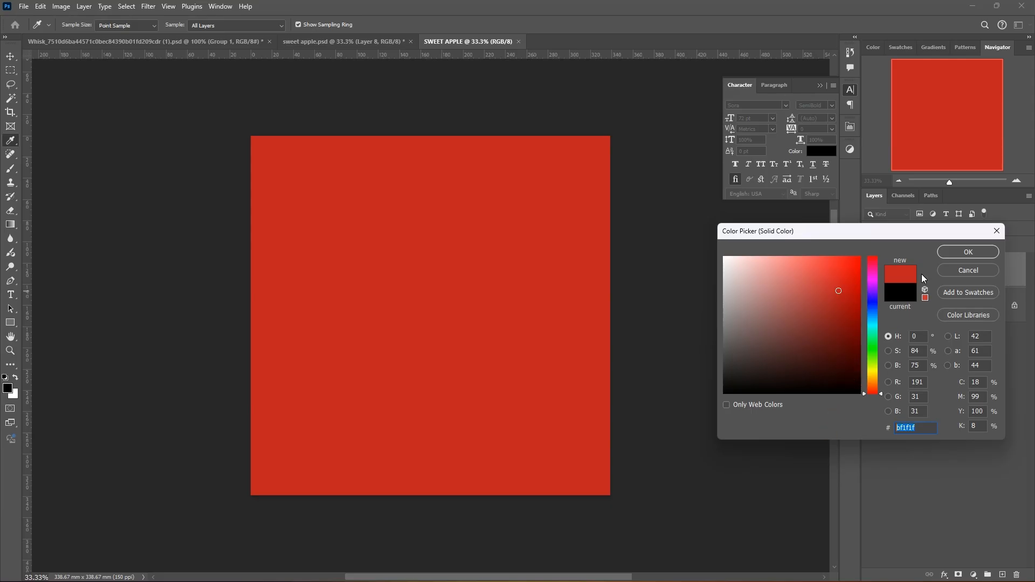
{"action": "left_click", "coordinate": [969, 252]}
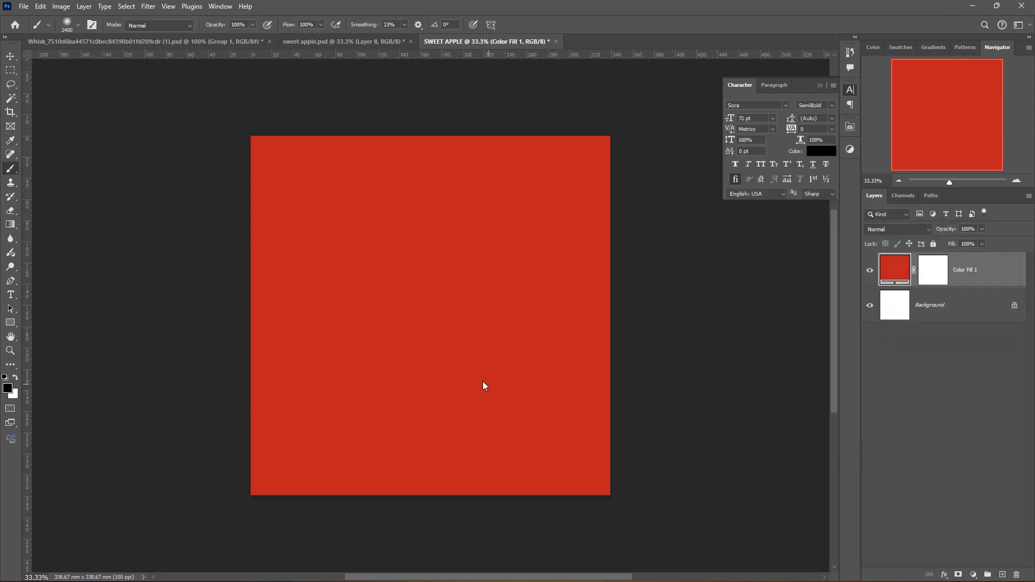
Delete the white Background layer and add a new empty layer above the red color fill
{"action": "left_click", "coordinate": [1005, 302]}
{"action": "key", "text": "Delete"}
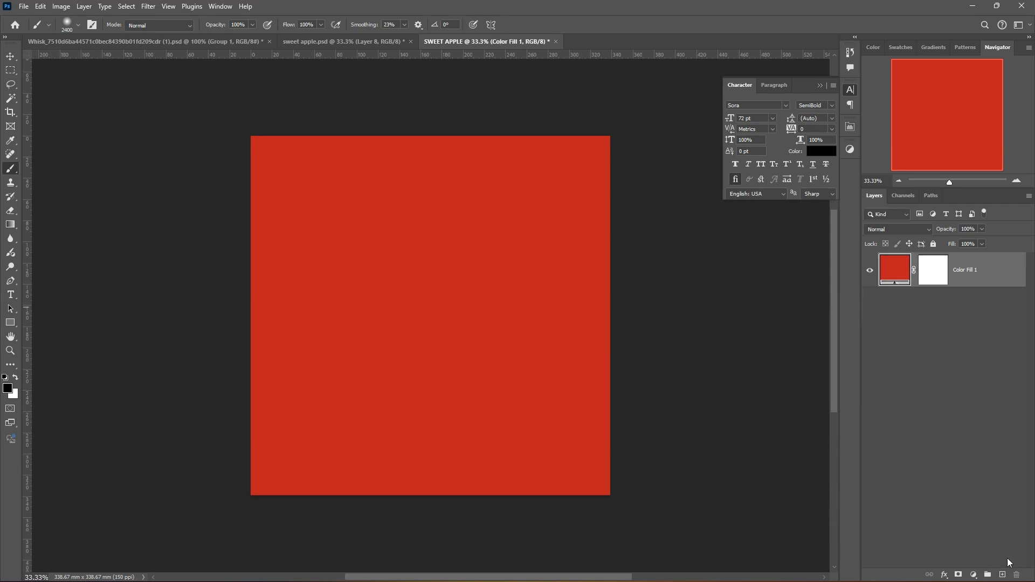
{"action": "left_click", "coordinate": [1003, 575]}
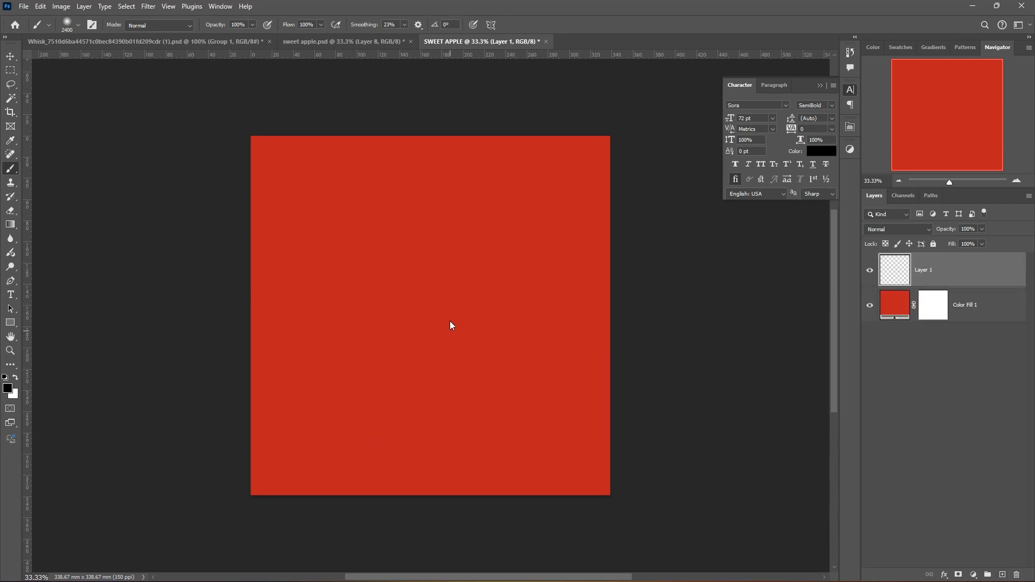
Select the soft round Brush tool and reduce its size to 2000 px
{"action": "key", "text": "ctrl+plus"}
{"action": "key", "text": "ctrl+minus"}
{"action": "left_click_drag", "start_coordinate": [563, 224], "coordinate": [549, 244]}
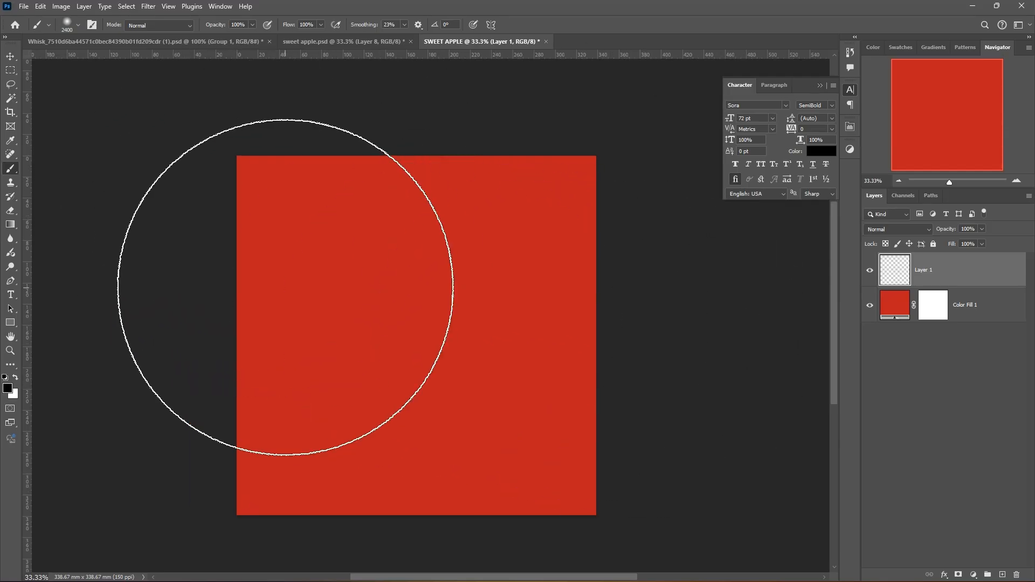
{"action": "right_click", "coordinate": [115, 189]}
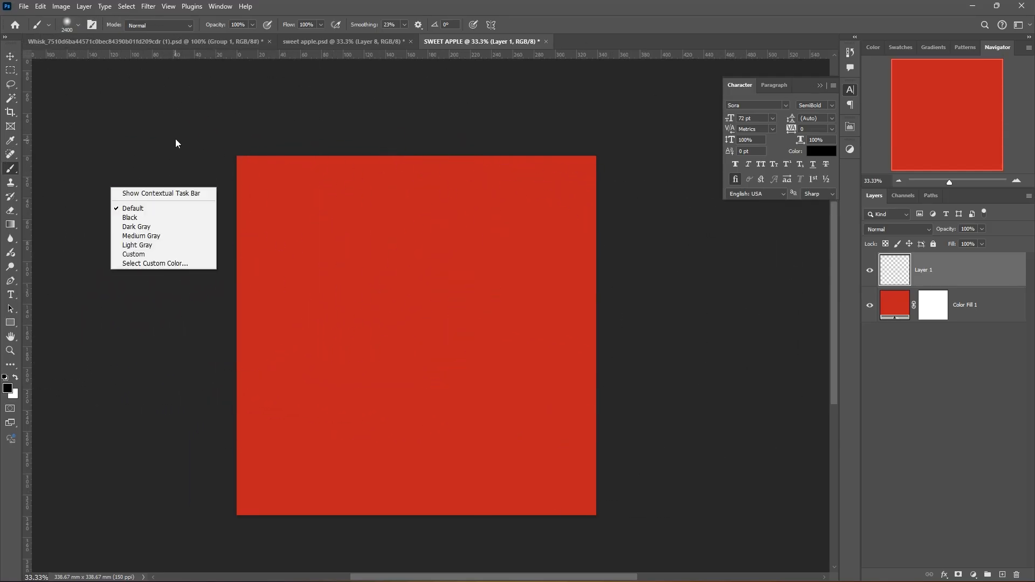
{"action": "left_click", "coordinate": [515, 5]}
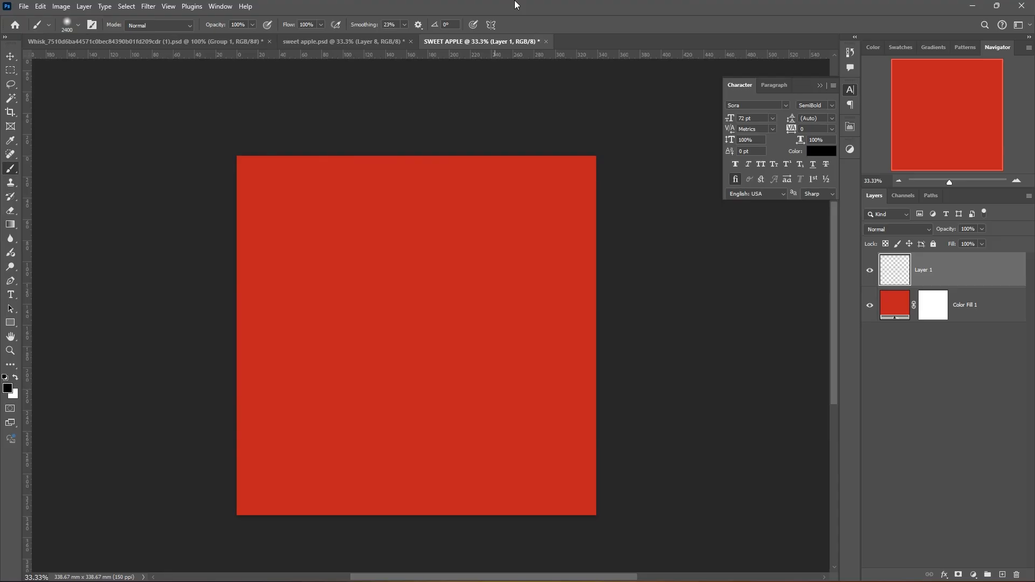
{"action": "right_click", "coordinate": [11, 169]}
{"action": "left_click", "coordinate": [51, 170]}
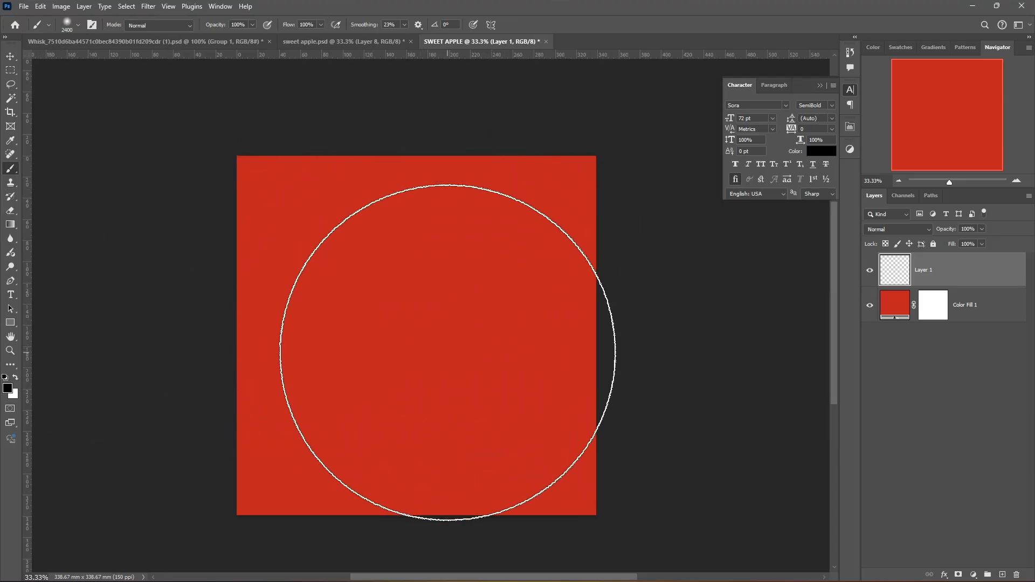
{"action": "key", "text": "bracketleft"}
{"action": "key", "text": "bracketleft"}
{"action": "key", "text": "bracketleft"}
{"action": "key", "text": "bracketleft"}
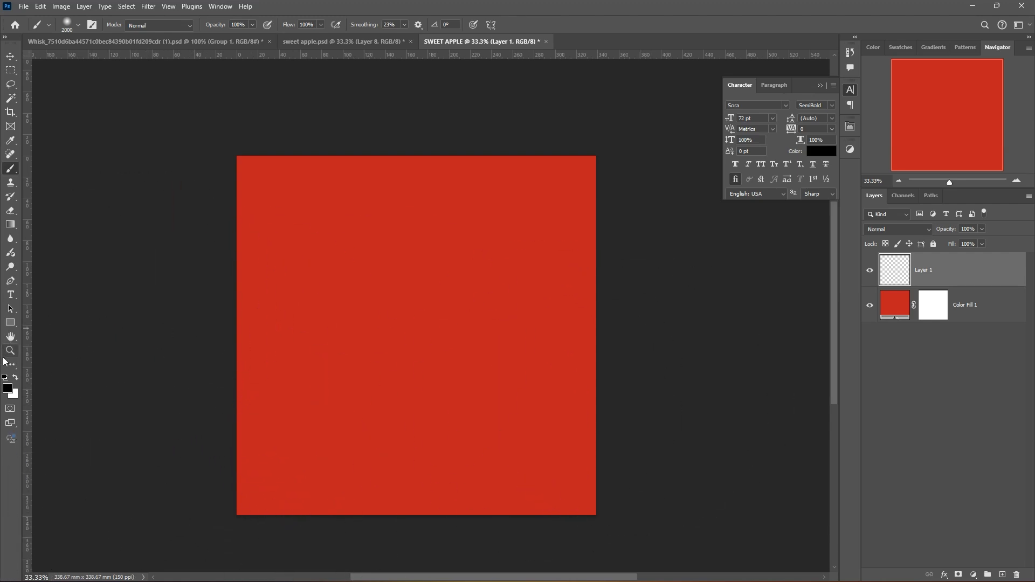
Set the foreground color to white, hex ffffff, for the Brush tool
{"action": "left_click", "coordinate": [15, 379]}
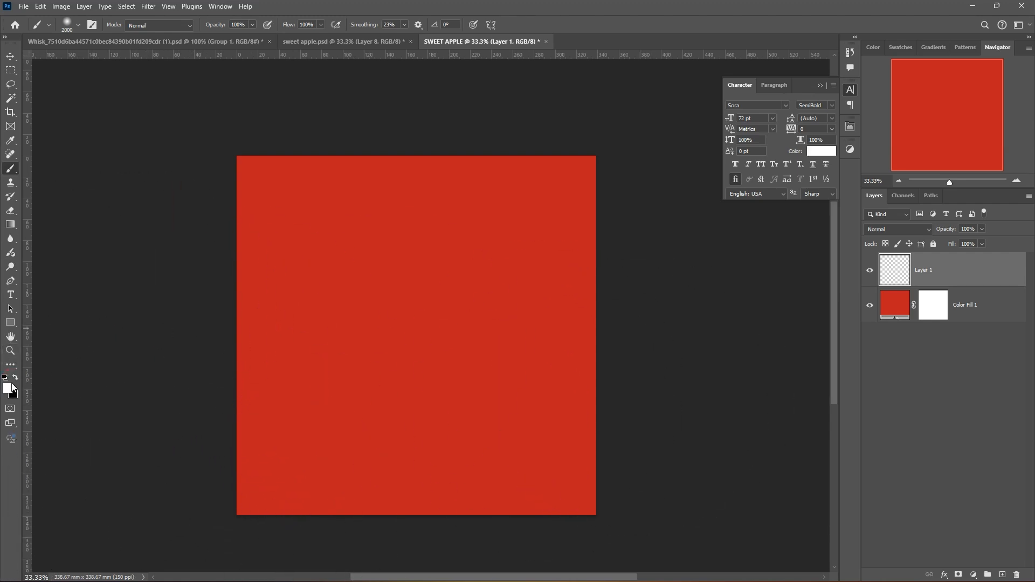
{"action": "left_click", "coordinate": [11, 390]}
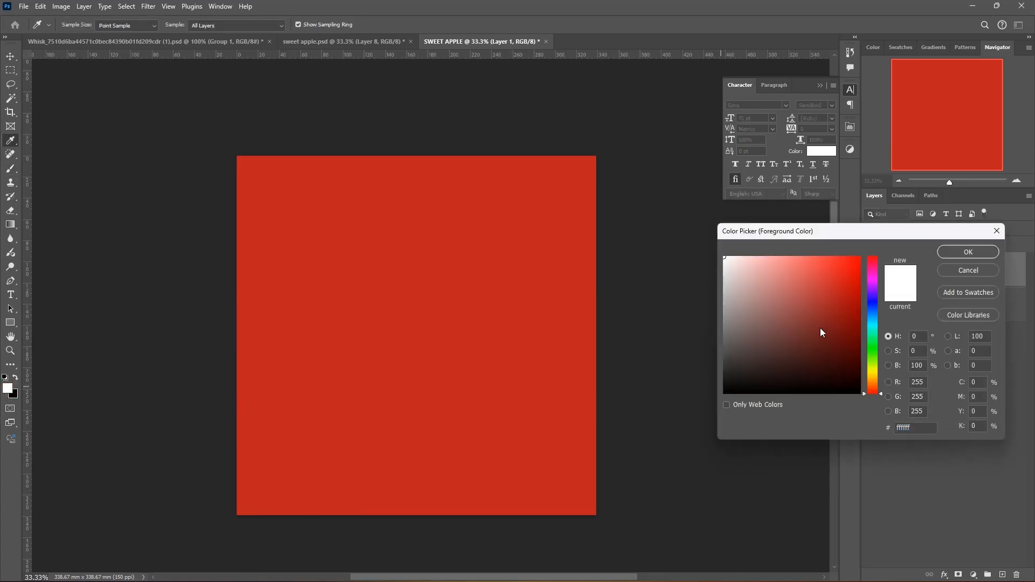
{"action": "left_click", "coordinate": [671, 199]}
{"action": "left_click", "coordinate": [978, 254]}
{"action": "key", "text": "b"}
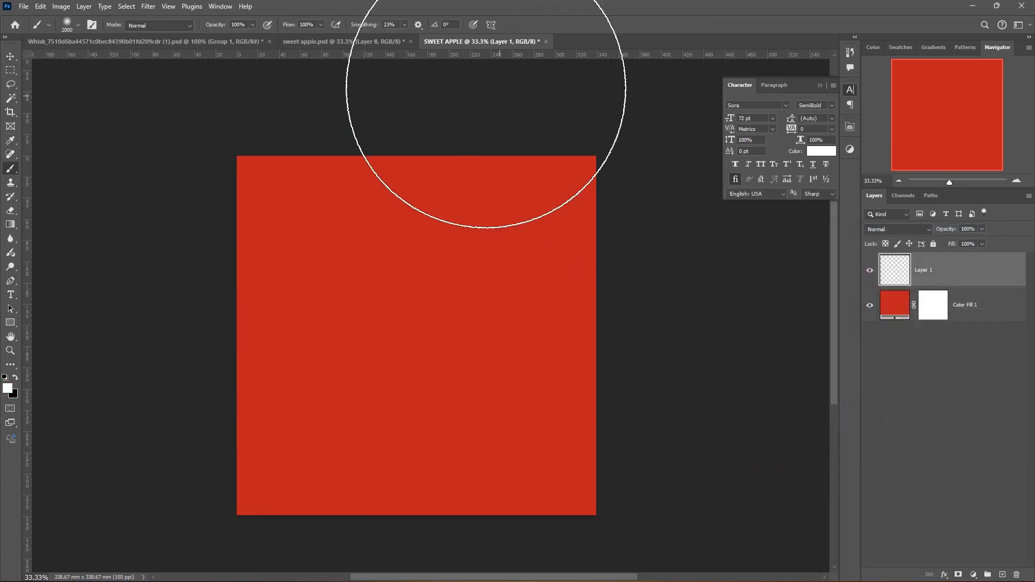
Lower the brush flow to 71% and reduce the brush size to 1700 px
{"action": "left_click_drag", "start_coordinate": [289, 25], "coordinate": [269, 23]}
{"action": "left_click_drag", "start_coordinate": [533, 274], "coordinate": [483, 311]}
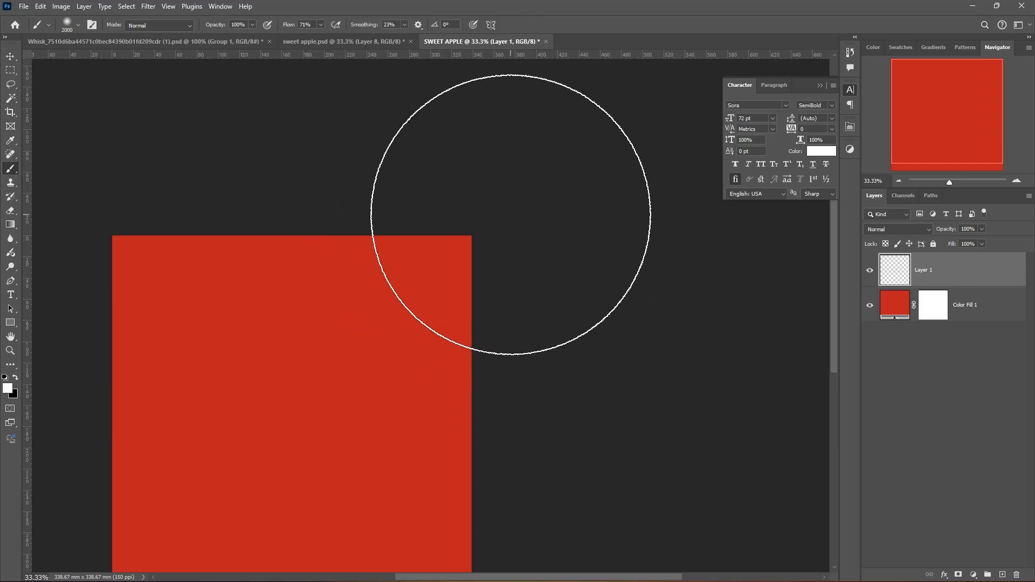
{"action": "key", "text": "bracketleft"}
{"action": "key", "text": "bracketleft"}
{"action": "key", "text": "bracketleft"}
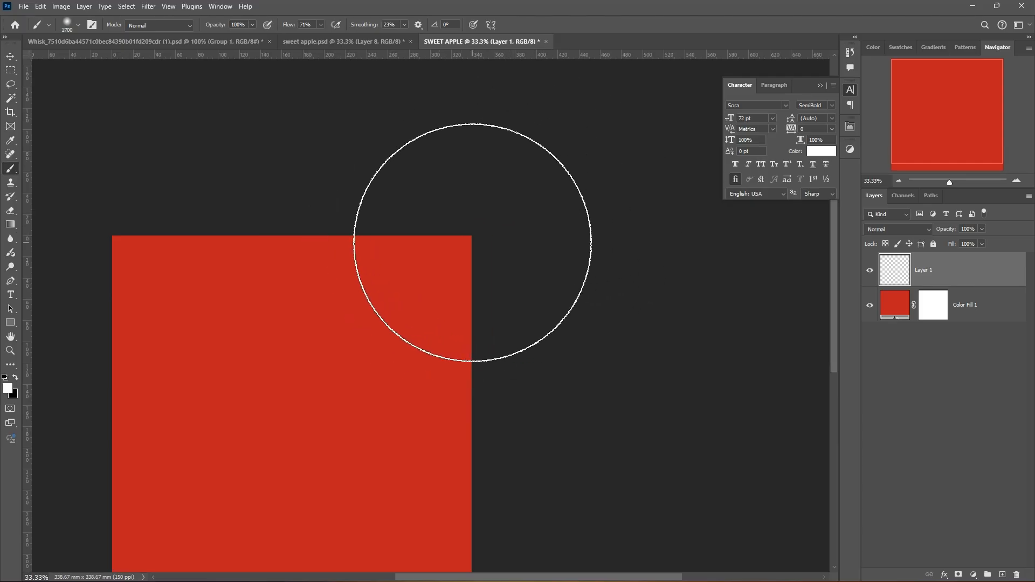
Paint one soft white glow over the canvas's upper-right corner and set that layer's opacity to 90%
{"action": "left_click", "coordinate": [479, 248]}
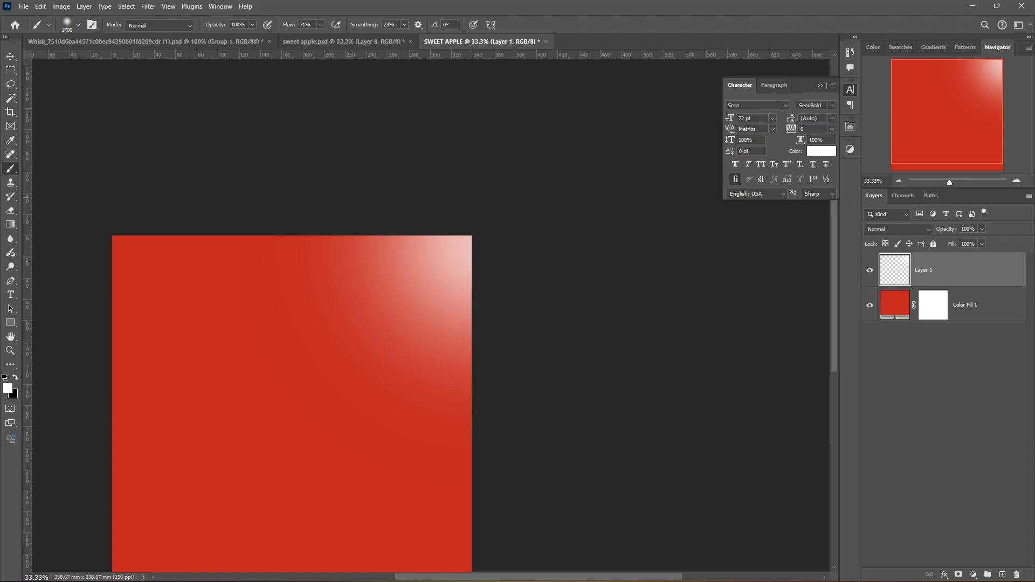
{"action": "mouse_move", "coordinate": [546, 390]}
{"action": "left_mouse_down"}
{"action": "mouse_move", "coordinate": [645, 279]}
{"action": "mouse_move", "coordinate": [648, 297]}
{"action": "left_mouse_up"}
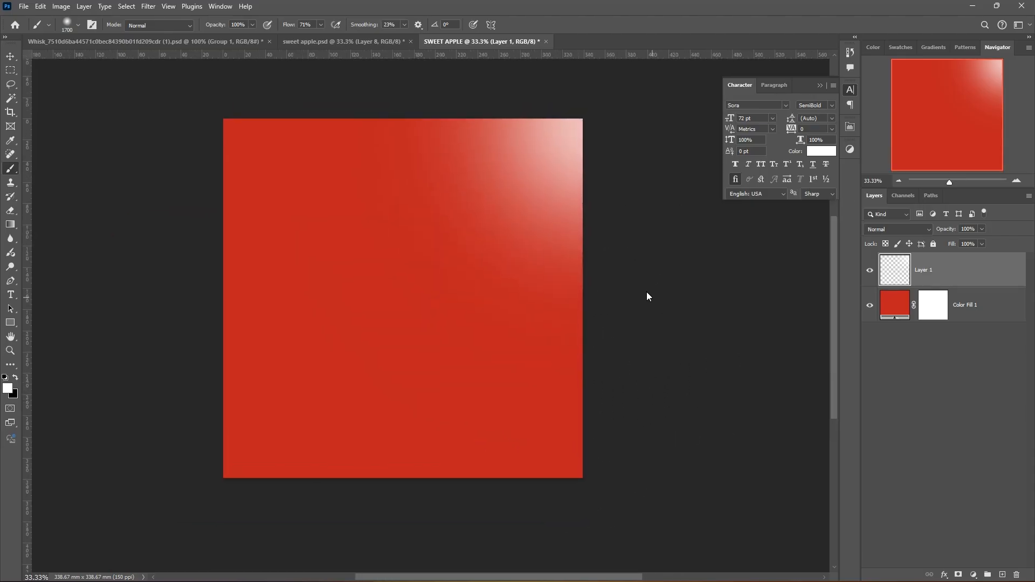
{"action": "left_click_drag", "start_coordinate": [941, 229], "coordinate": [935, 230]}
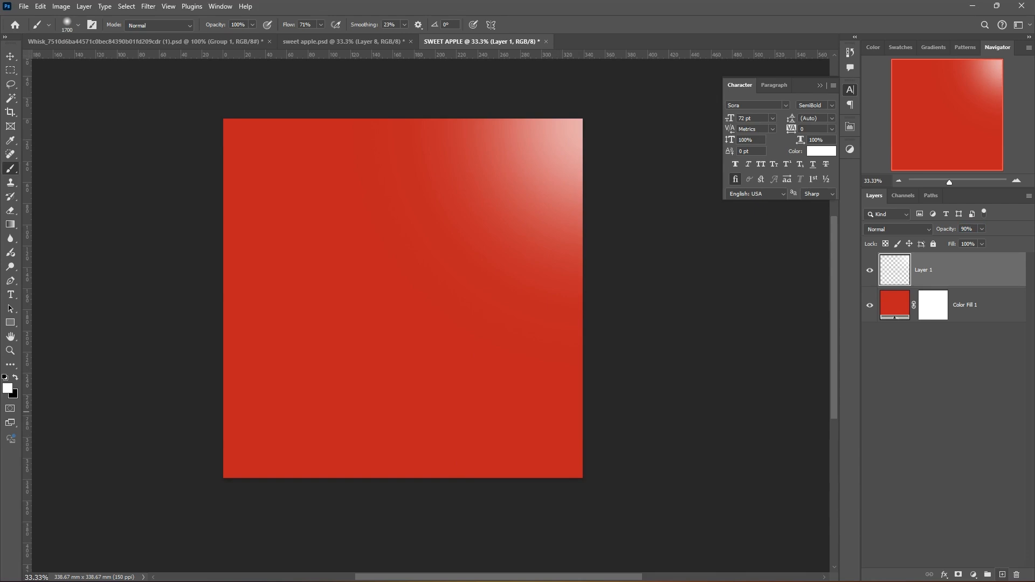
Rename the white glow's layer "white light" and add a new empty layer above it named "dark light"
{"action": "left_click", "coordinate": [1002, 574]}
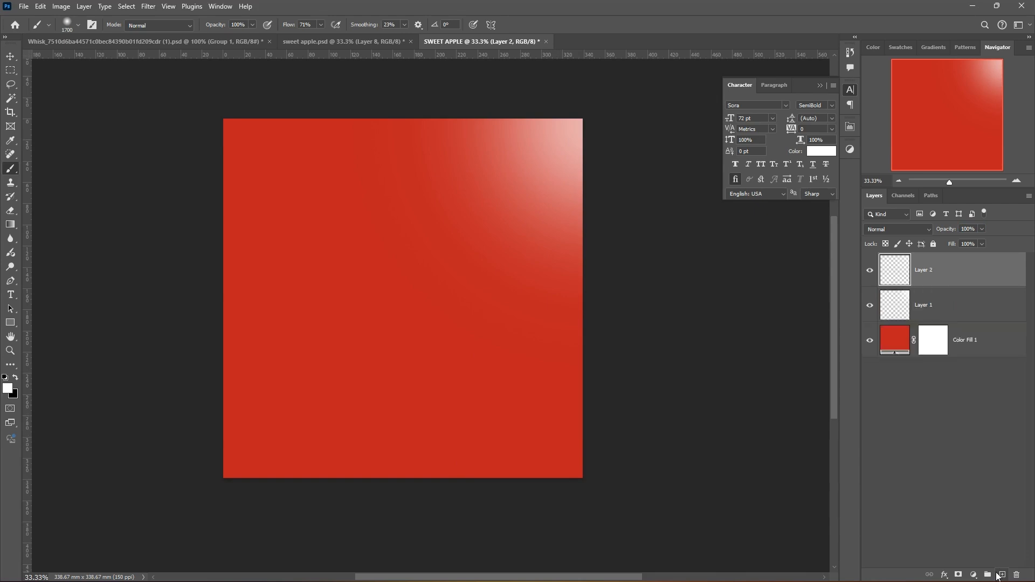
{"action": "double_click", "coordinate": [924, 304]}
{"action": "type", "text": "white light"}
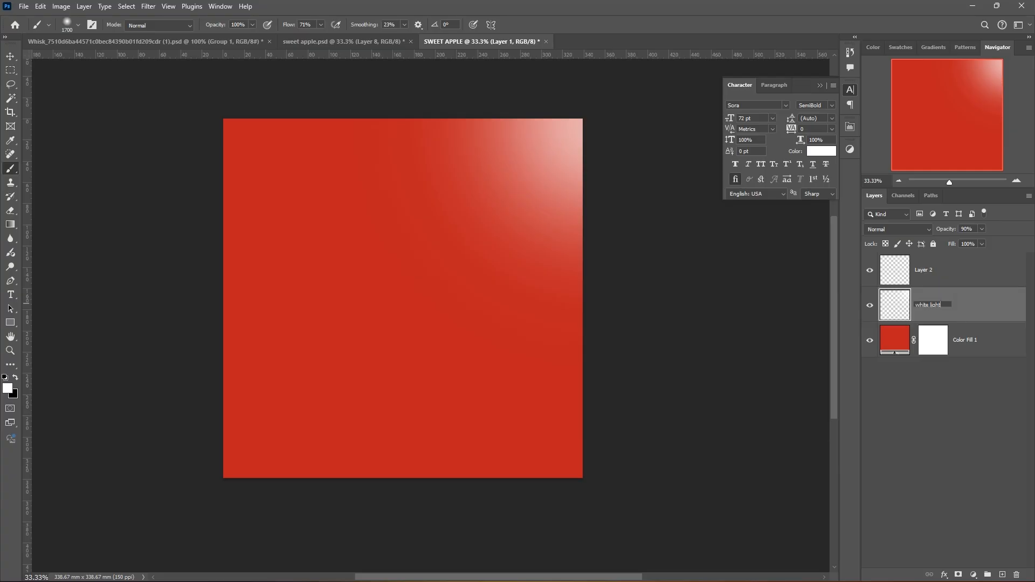
{"action": "key", "text": "Return"}
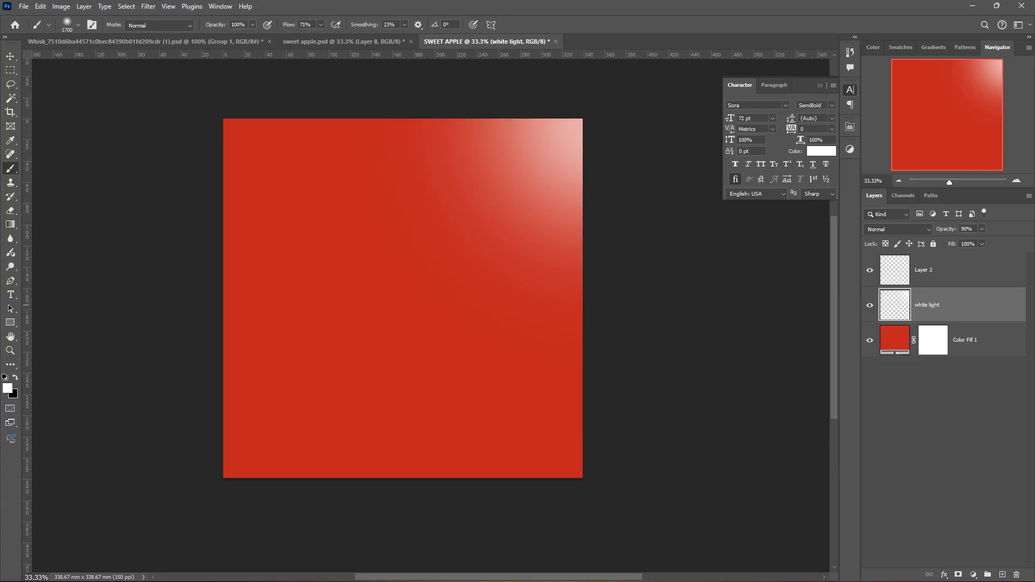
{"action": "left_click", "coordinate": [915, 279]}
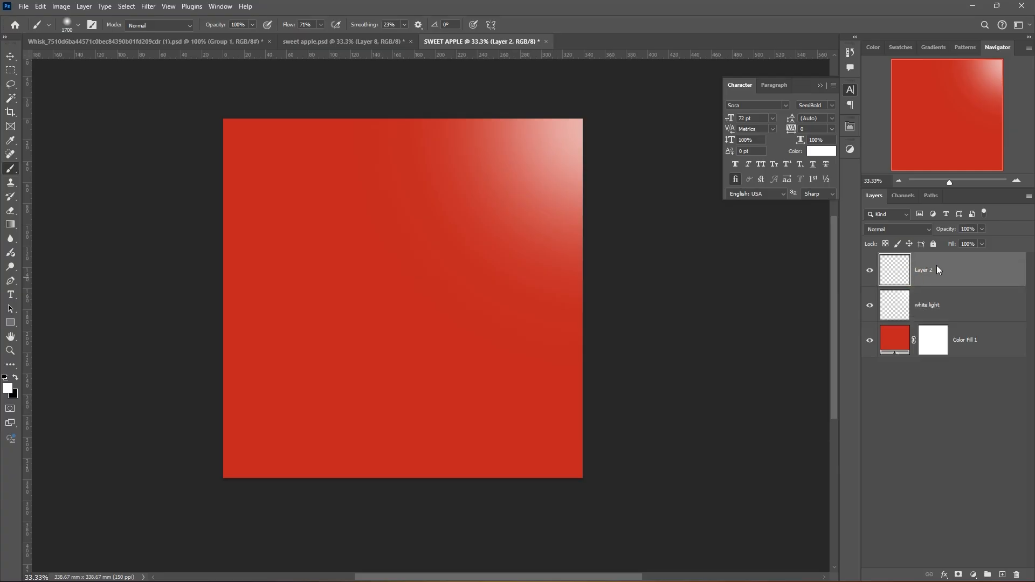
{"action": "double_click", "coordinate": [922, 269]}
{"action": "type", "text": "dark light"}
{"action": "key", "text": "Return"}
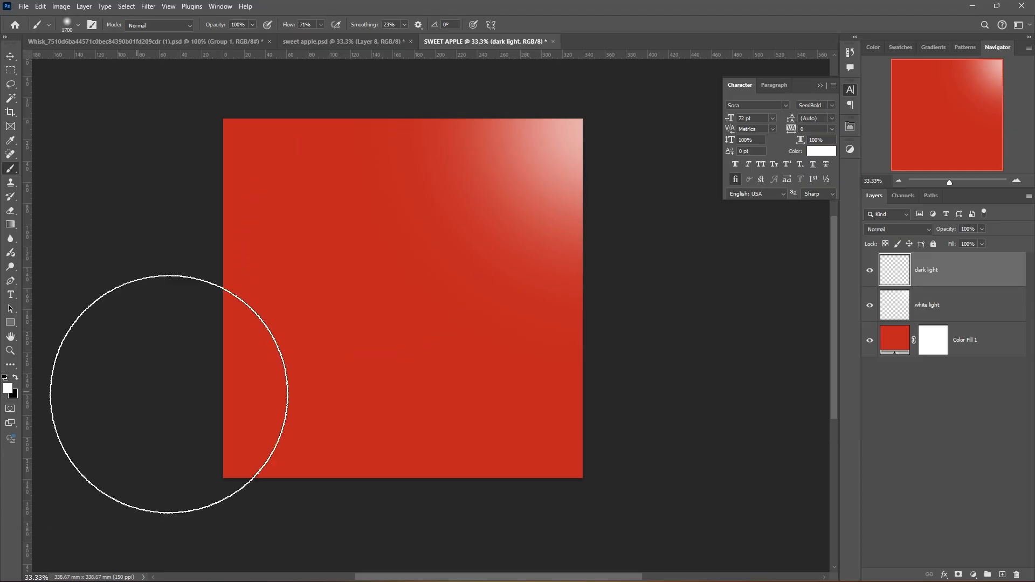
Sample the canvas red, darken it to hex 841414, and paint a soft shadow in the canvas's lower-left corner on the dark light layer
{"action": "key", "text": "i"}
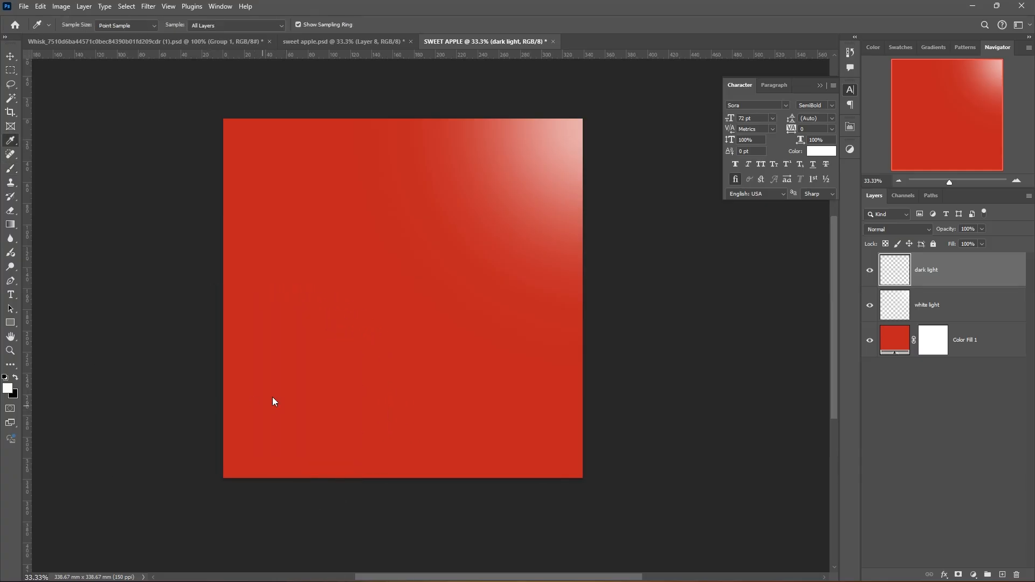
{"action": "left_click", "coordinate": [267, 365]}
{"action": "left_click", "coordinate": [9, 388]}
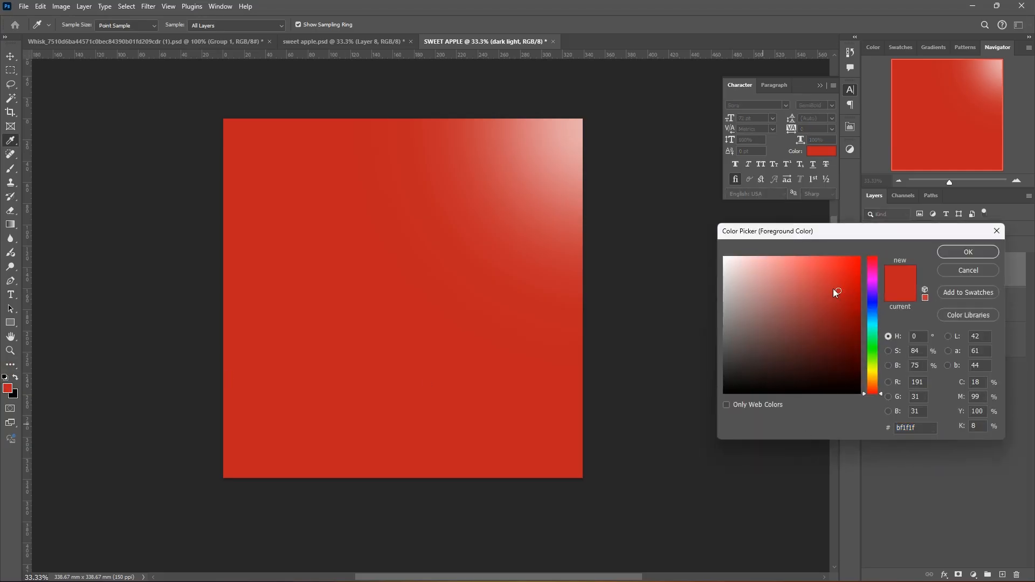
{"action": "left_click_drag", "start_coordinate": [835, 290], "coordinate": [836, 322]}
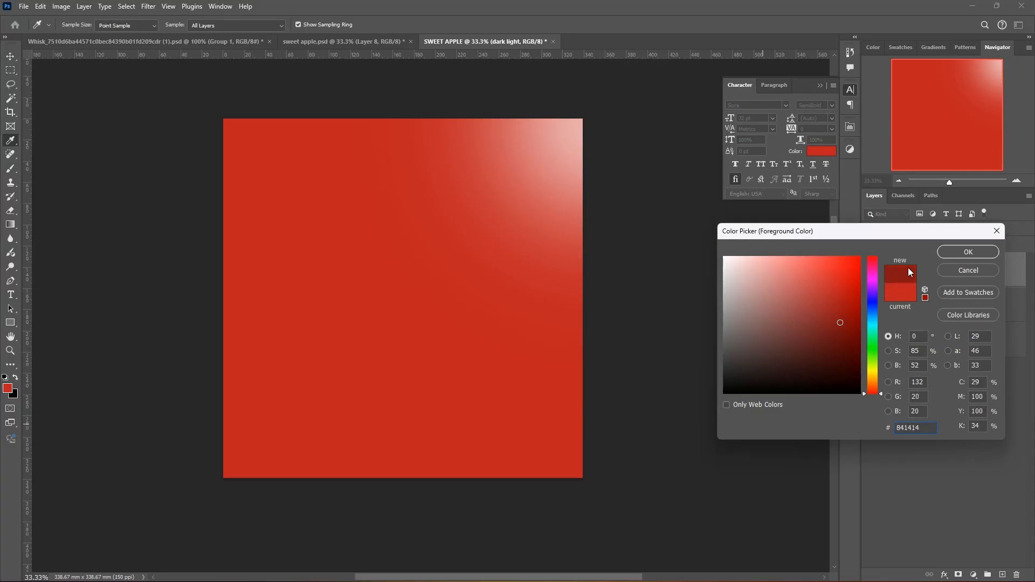
{"action": "left_click", "coordinate": [960, 254]}
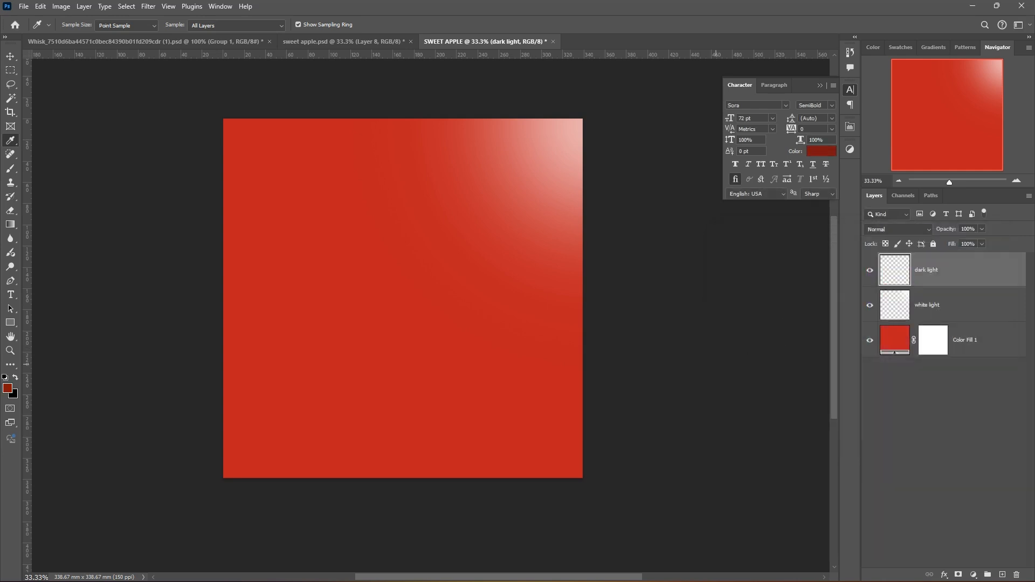
{"action": "key", "text": "b"}
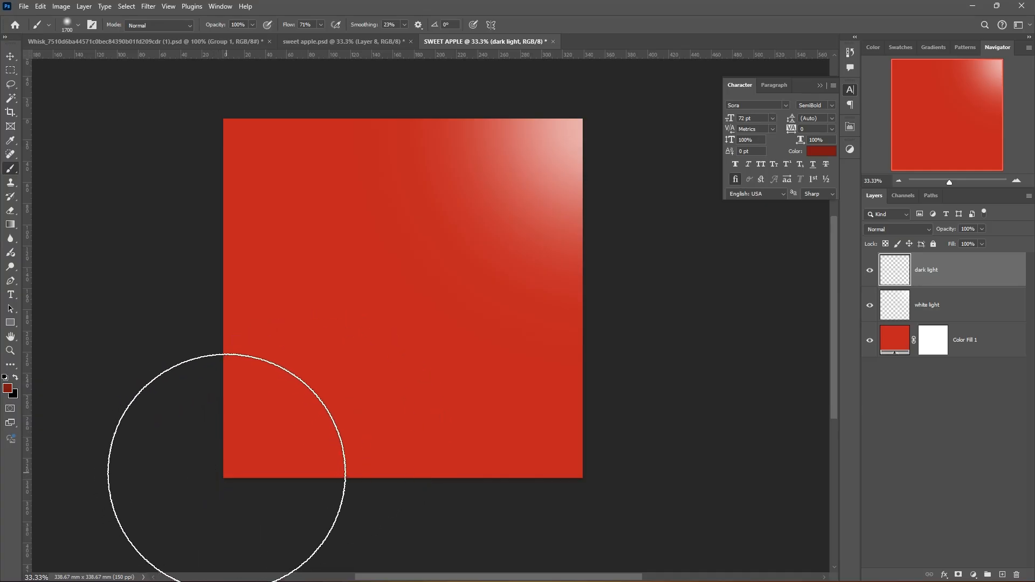
{"action": "left_click", "coordinate": [222, 478]}
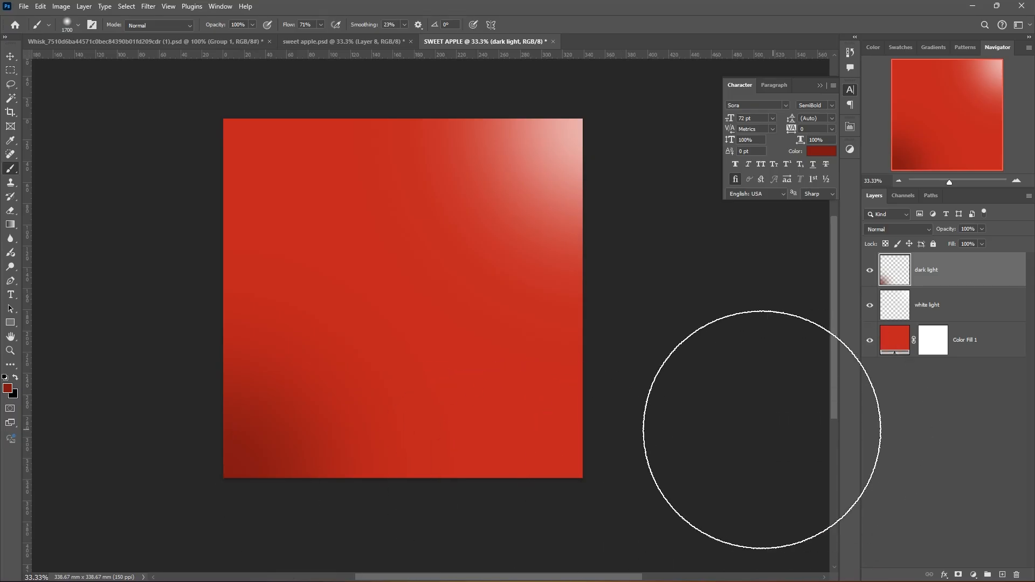
Deepen the dark red shadow in the canvas's lower-left corner with one more dab and set the dark light layer's opacity to 90%
{"action": "left_click", "coordinate": [228, 475]}
{"action": "key", "text": "v"}
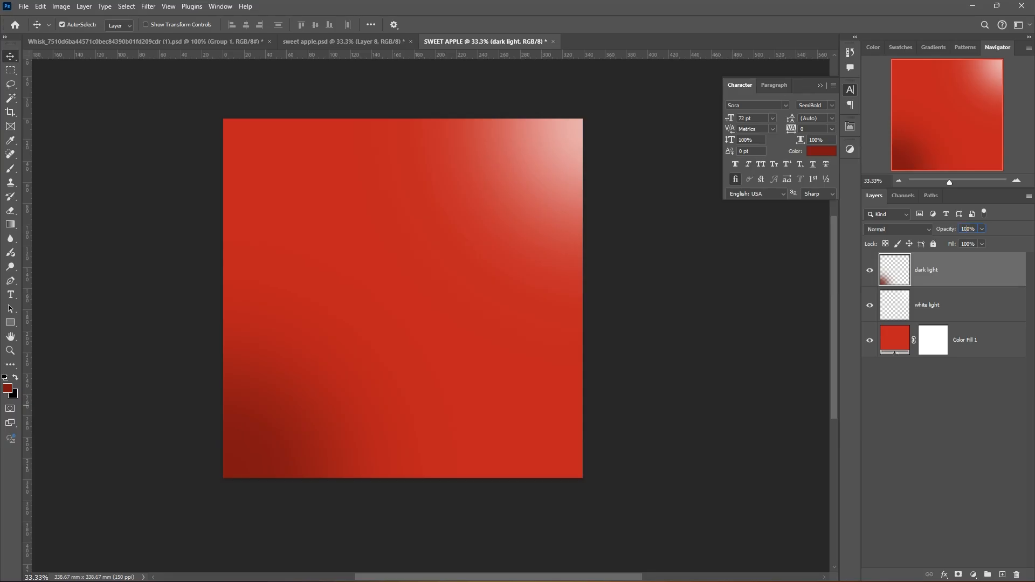
{"action": "type", "text": "90"}
Group the dark light and white light layers and name the group "lights"
{"action": "left_click", "coordinate": [949, 307], "text": "shift"}
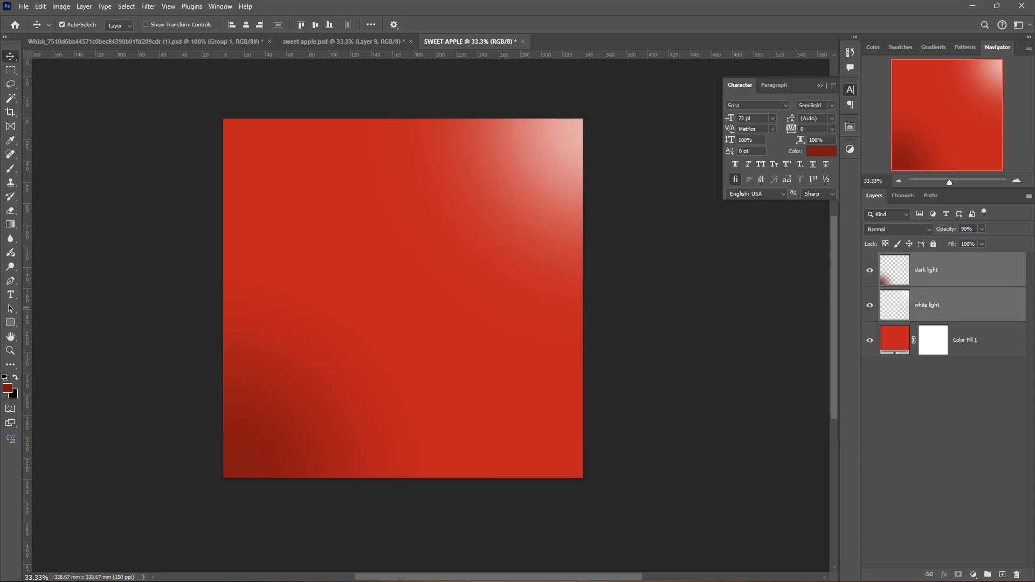
{"action": "key", "text": "ctrl+g"}
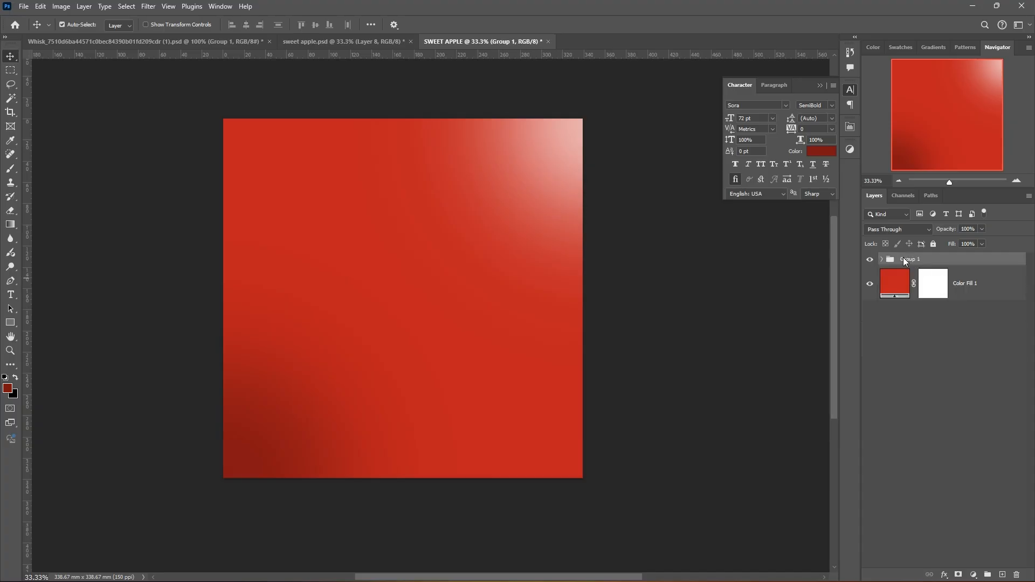
{"action": "double_click", "coordinate": [949, 258]}
{"action": "type", "text": "lights"}
{"action": "key", "text": "Return"}
Expand the lights group and add a new empty layer above the dark light layer
{"action": "left_click", "coordinate": [879, 260]}
{"action": "left_click", "coordinate": [935, 294]}
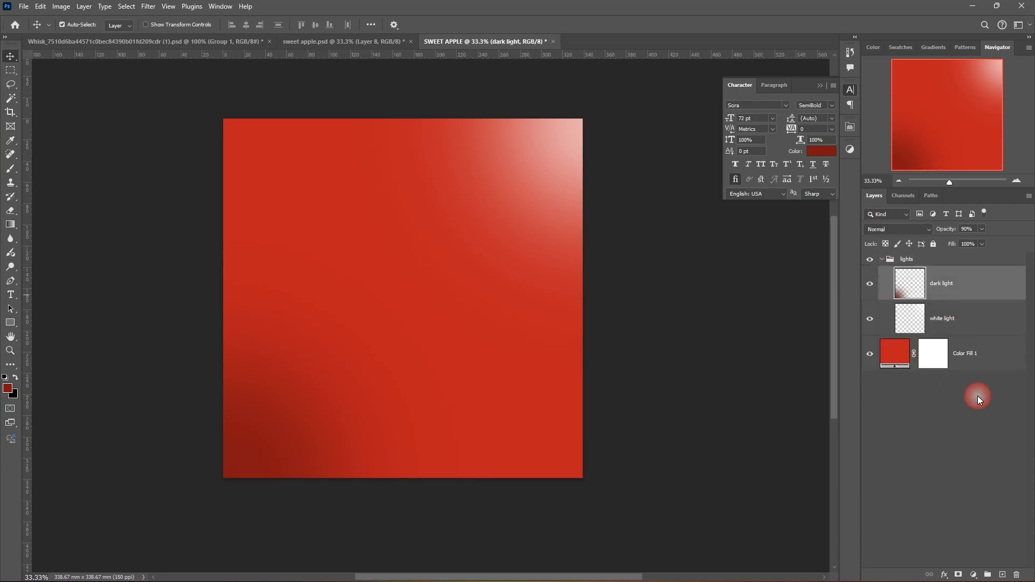
{"action": "left_click", "coordinate": [1002, 575]}
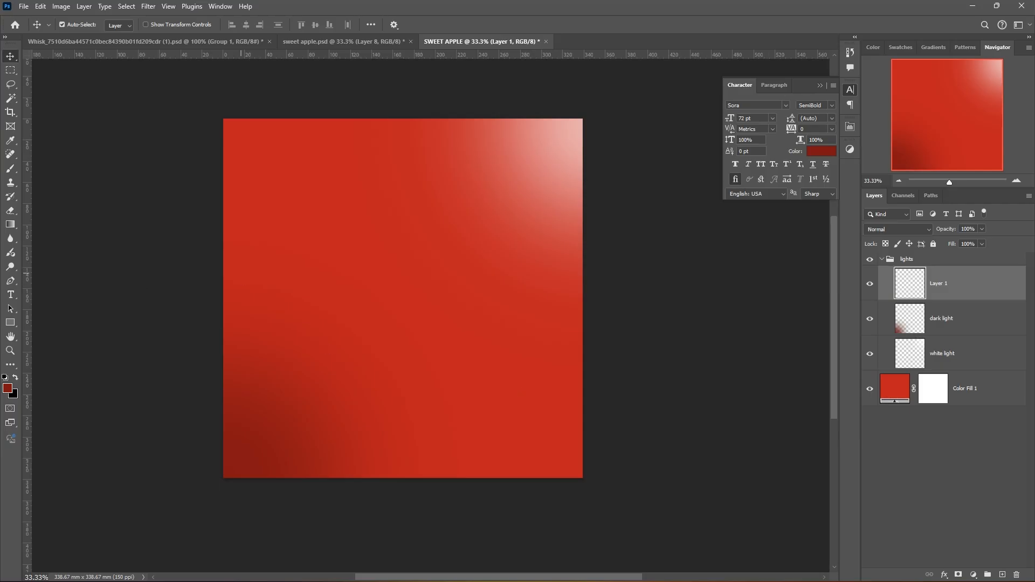
Change the brush's foreground color to a bright, saturated orange
{"action": "key", "text": "b"}
{"action": "left_click", "coordinate": [8, 388]}
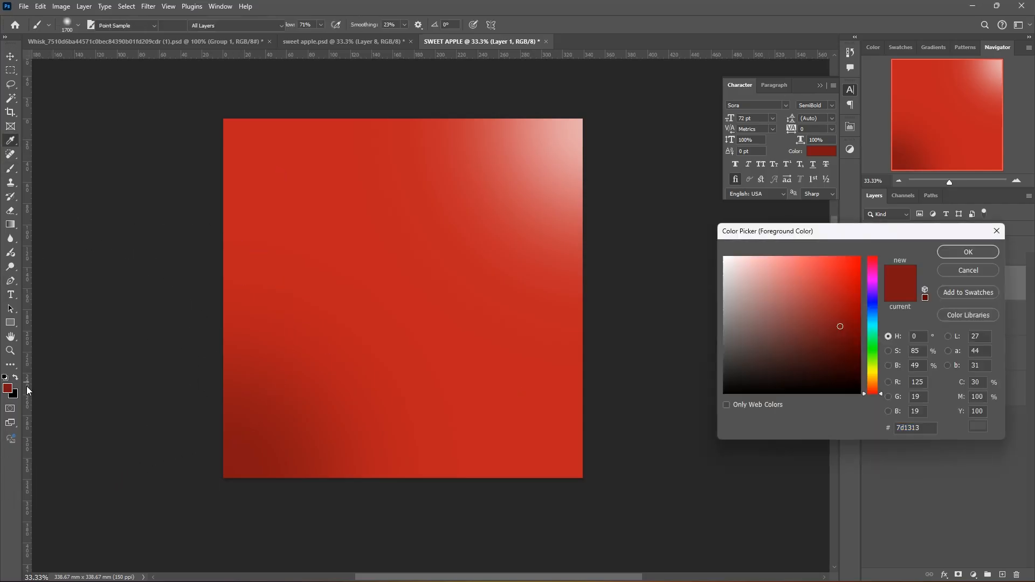
{"action": "left_click", "coordinate": [873, 384]}
{"action": "mouse_move", "coordinate": [843, 318]}
{"action": "left_mouse_down"}
{"action": "mouse_move", "coordinate": [837, 254]}
{"action": "mouse_move", "coordinate": [848, 235]}
{"action": "left_mouse_up"}
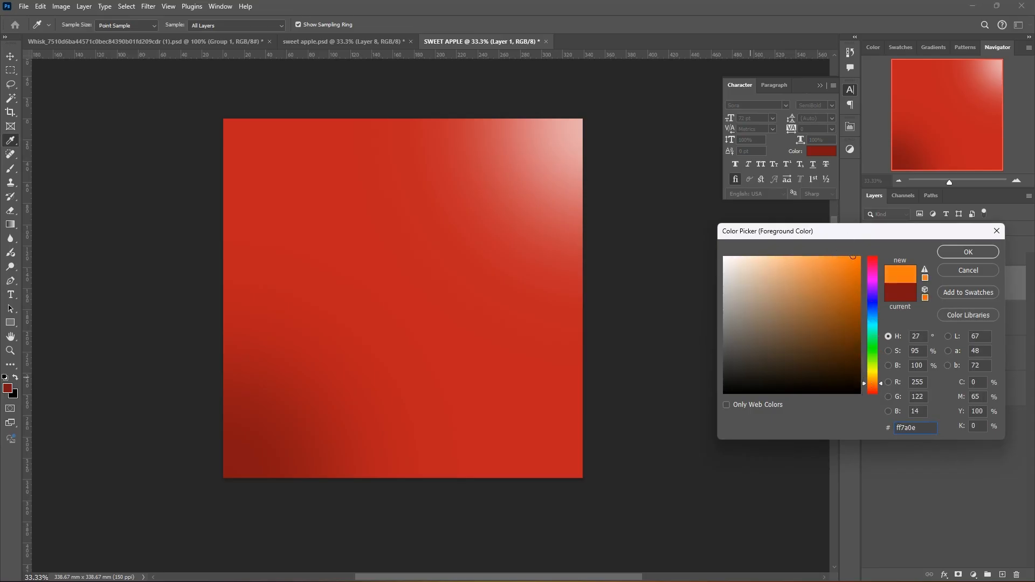
{"action": "left_click_drag", "start_coordinate": [873, 384], "coordinate": [873, 386]}
{"action": "left_click_drag", "start_coordinate": [851, 261], "coordinate": [845, 255]}
{"action": "left_click", "coordinate": [872, 381]}
{"action": "left_click", "coordinate": [872, 382]}
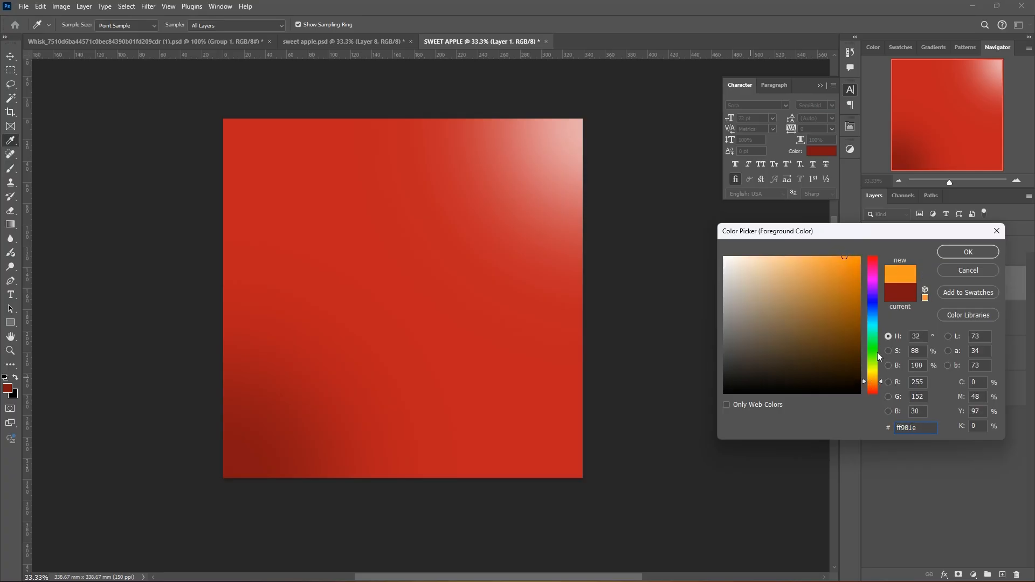
{"action": "left_click_drag", "start_coordinate": [847, 271], "coordinate": [851, 256]}
{"action": "left_click", "coordinate": [968, 252]}
{"action": "key", "text": "b"}
Build up a soft orange glow with three brush dabs just beyond the canvas's top edge, left of its centre
{"action": "scroll", "coordinate": [364, 282], "scroll_direction": "up", "scroll_amount": 3}
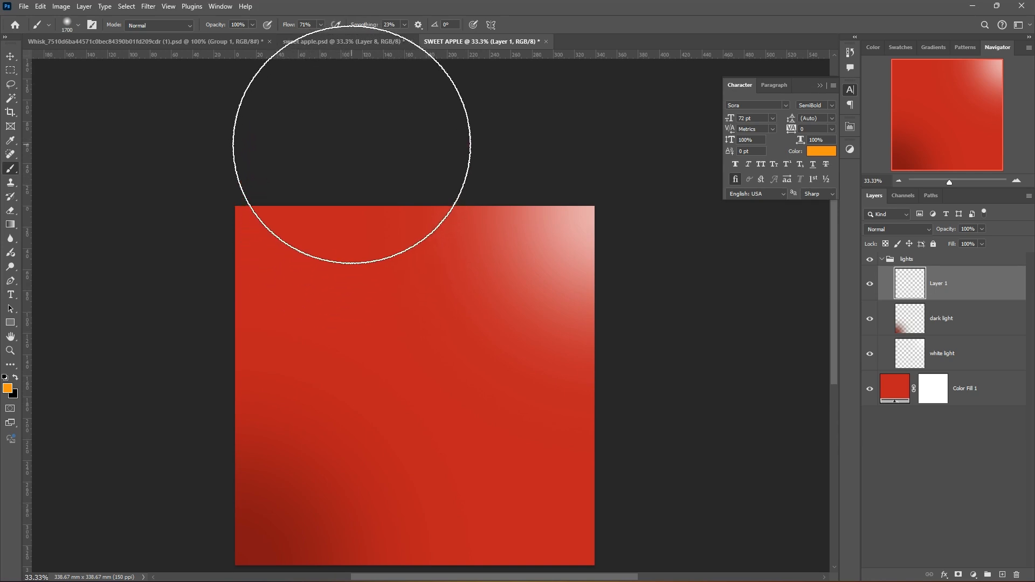
{"action": "left_click", "coordinate": [352, 141]}
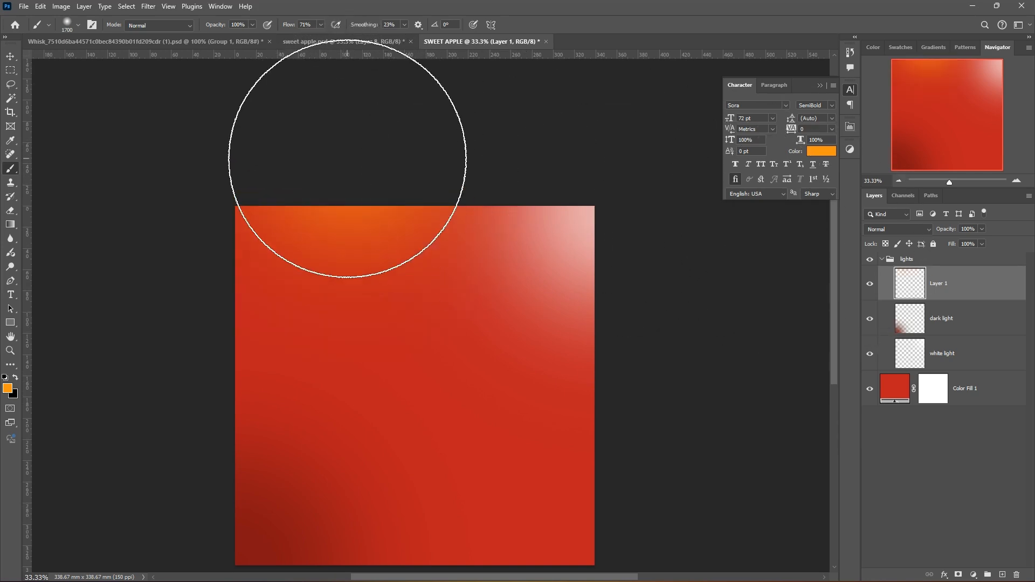
{"action": "left_click", "coordinate": [342, 152]}
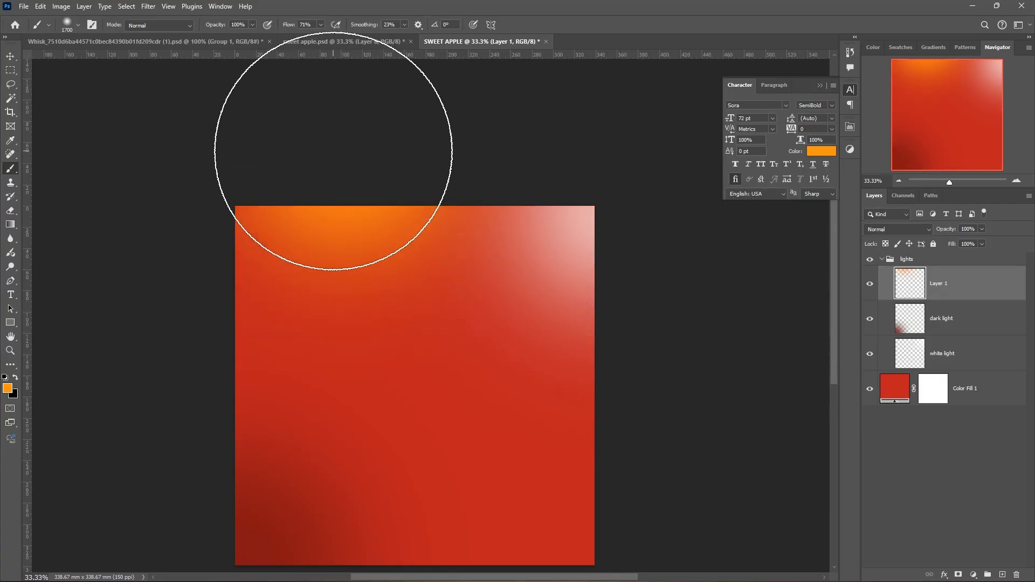
{"action": "left_click", "coordinate": [329, 150]}
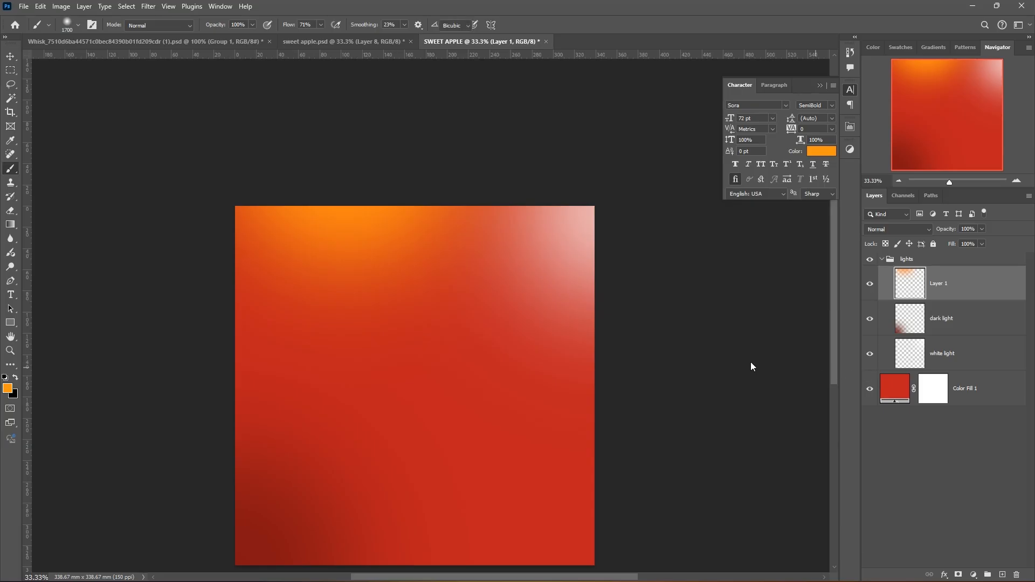
Scale the orange glow to about 157% and nudge the orange and white glows toward the canvas's upper corners
{"action": "key", "text": "ctrl+t"}
{"action": "left_click_drag", "start_coordinate": [412, 402], "coordinate": [490, 506]}
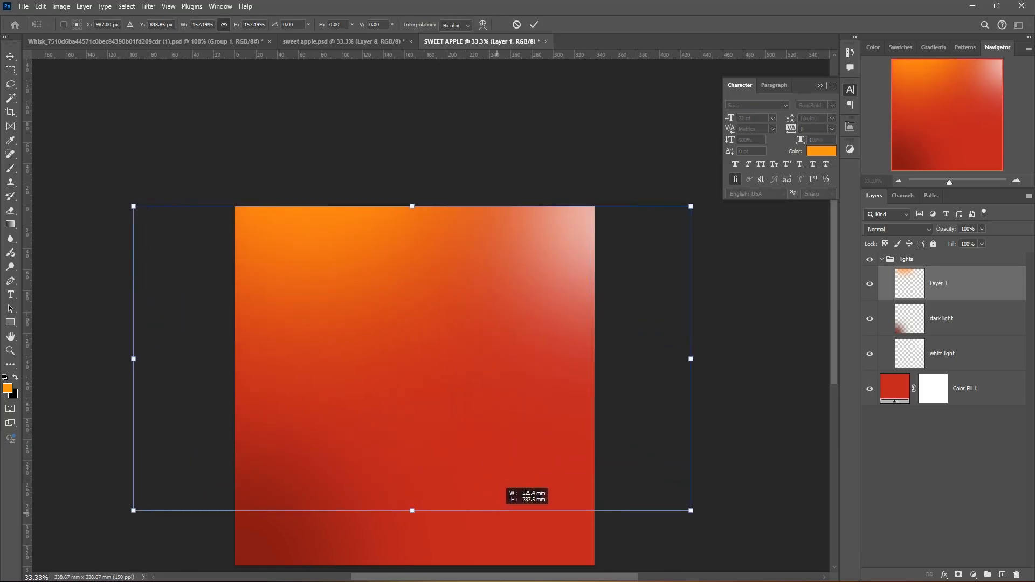
{"action": "key", "text": "Return"}
{"action": "scroll", "coordinate": [504, 338], "scroll_direction": "down", "scroll_amount": 2}
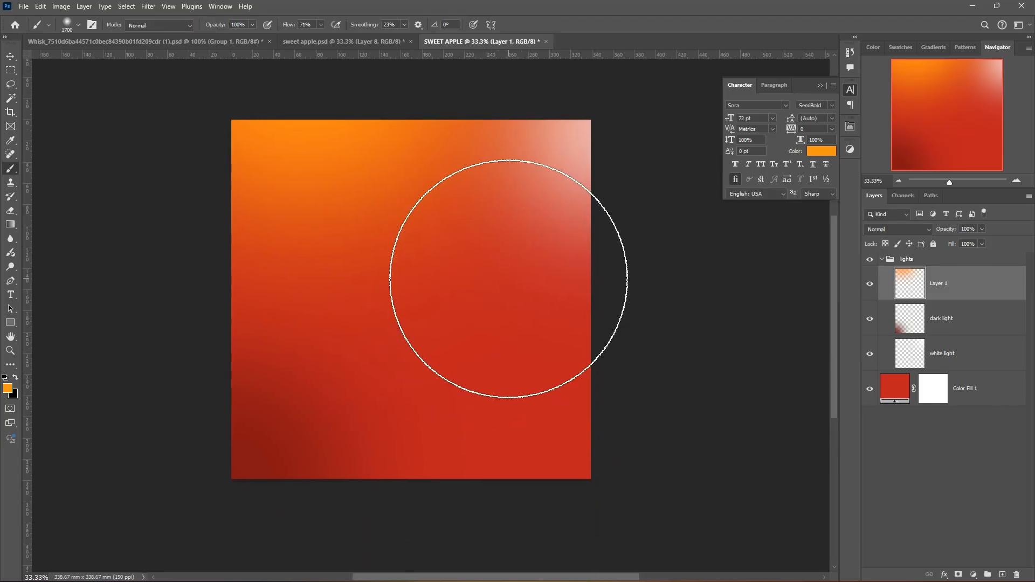
{"action": "key", "text": "v"}
{"action": "left_click_drag", "start_coordinate": [338, 183], "coordinate": [324, 161]}
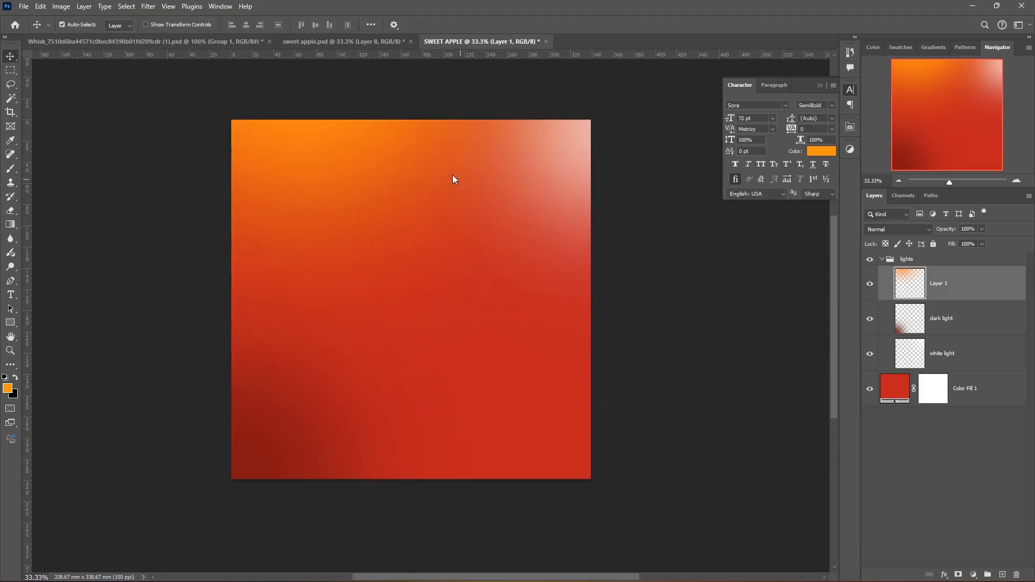
{"action": "left_click_drag", "start_coordinate": [542, 183], "coordinate": [555, 165]}
Lock the whole lights group and leave it collapsed in the layer stack
{"action": "left_click", "coordinate": [900, 258]}
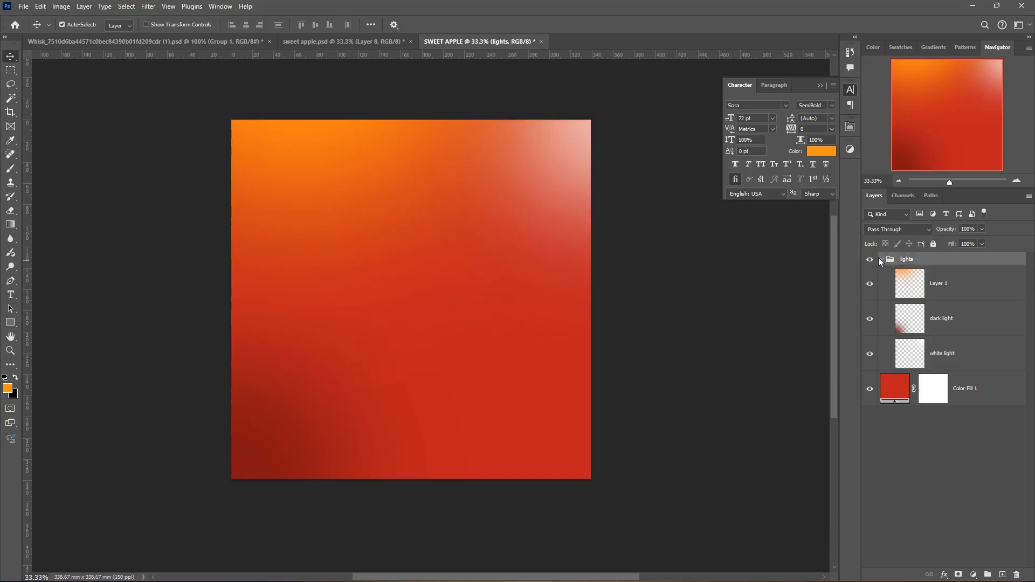
{"action": "left_click", "coordinate": [881, 259]}
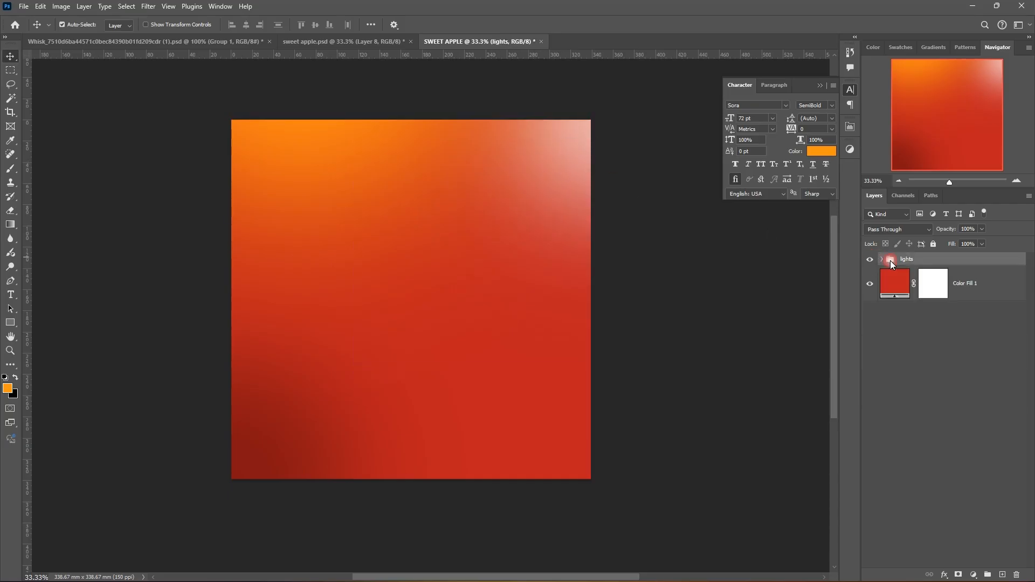
{"action": "left_click", "coordinate": [933, 244]}
{"action": "left_click", "coordinate": [508, 218]}
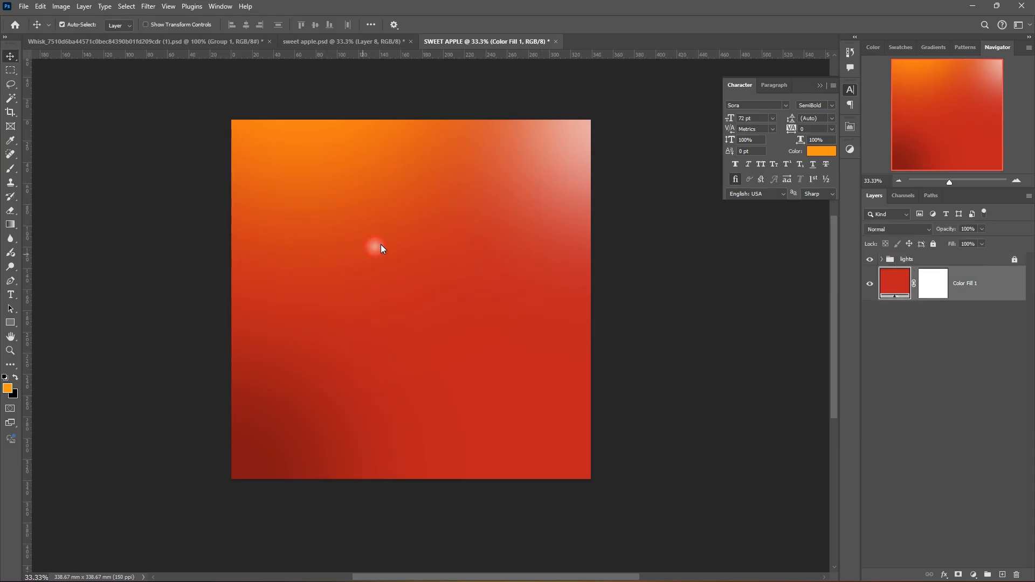
{"action": "left_click", "coordinate": [881, 259]}
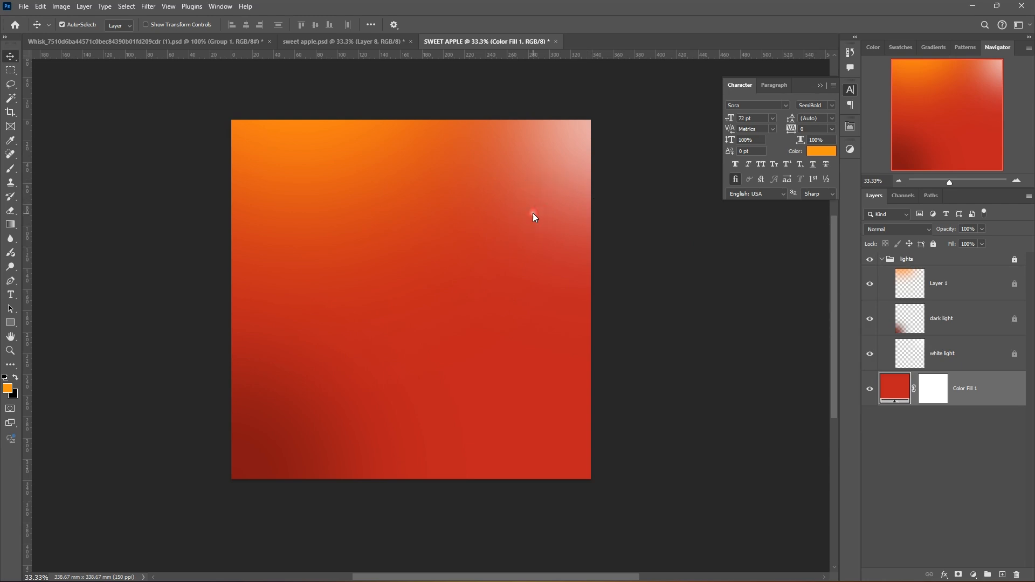
{"action": "left_click", "coordinate": [881, 259]}
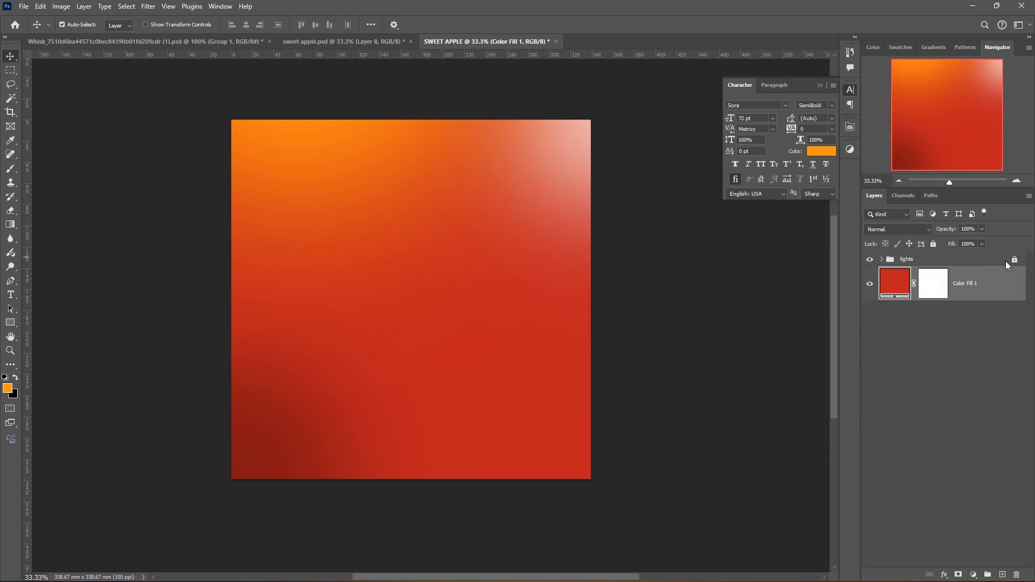
Add a new empty layer above the locked lights group
{"action": "left_click", "coordinate": [1005, 261]}
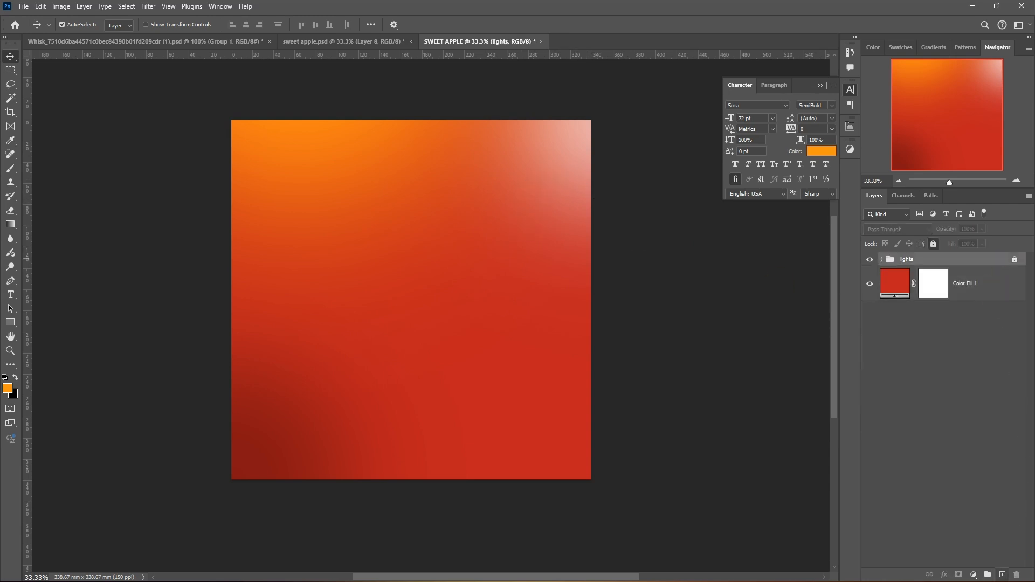
{"action": "left_click", "coordinate": [1003, 575]}
{"action": "left_click_drag", "start_coordinate": [343, 362], "coordinate": [367, 407]}
Place the text "SWEET" in the Anton Regular font on the canvas's upper-left area
{"action": "key", "text": "t"}
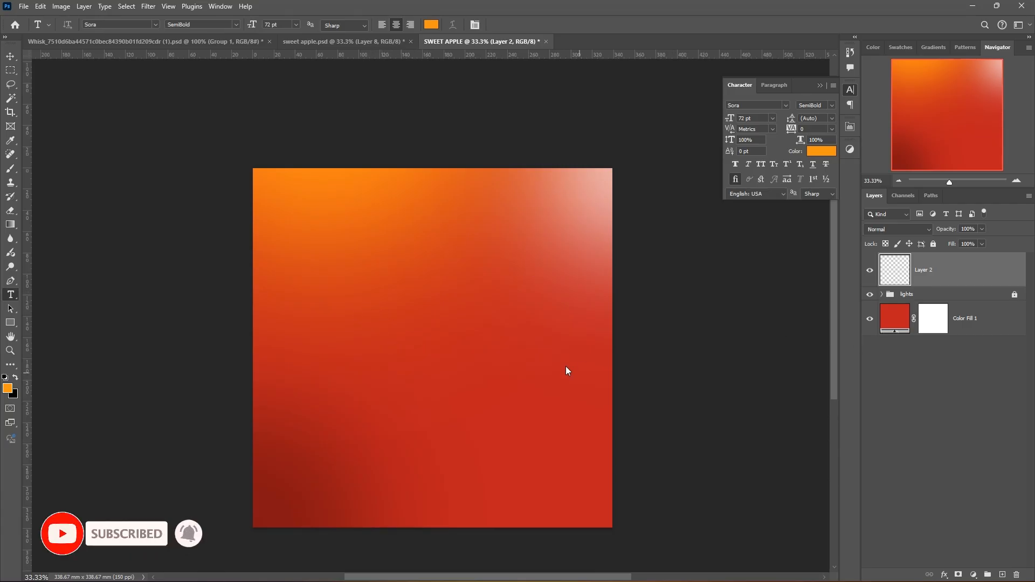
{"action": "left_click", "coordinate": [340, 276]}
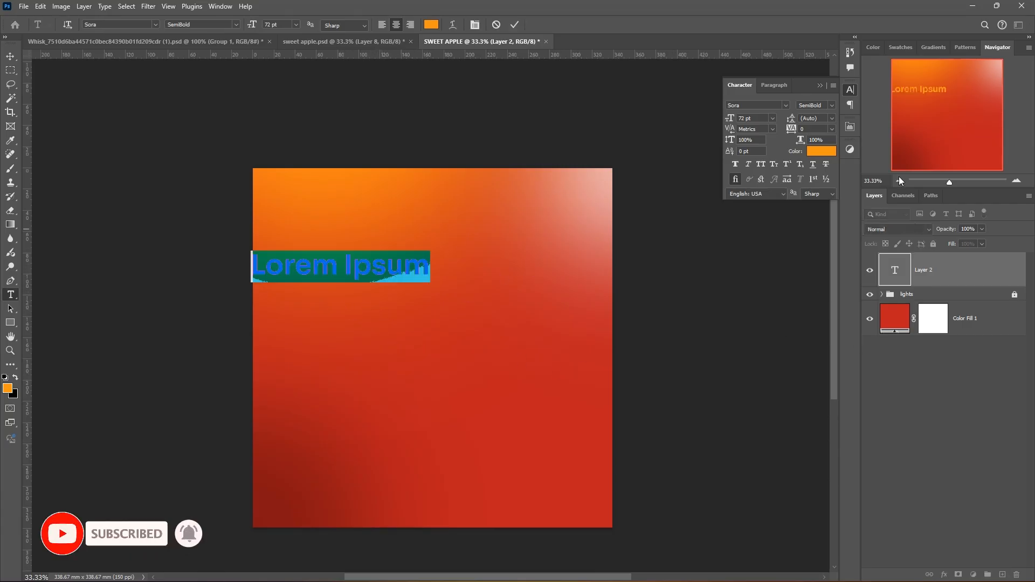
{"action": "left_click", "coordinate": [752, 105]}
{"action": "type", "text": "a"}
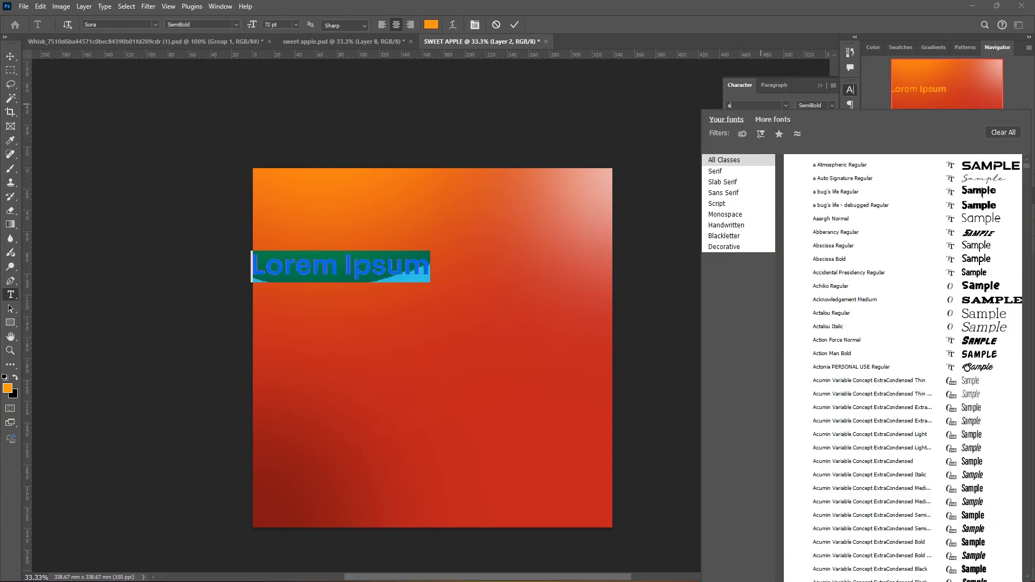
{"action": "type", "text": "nton"}
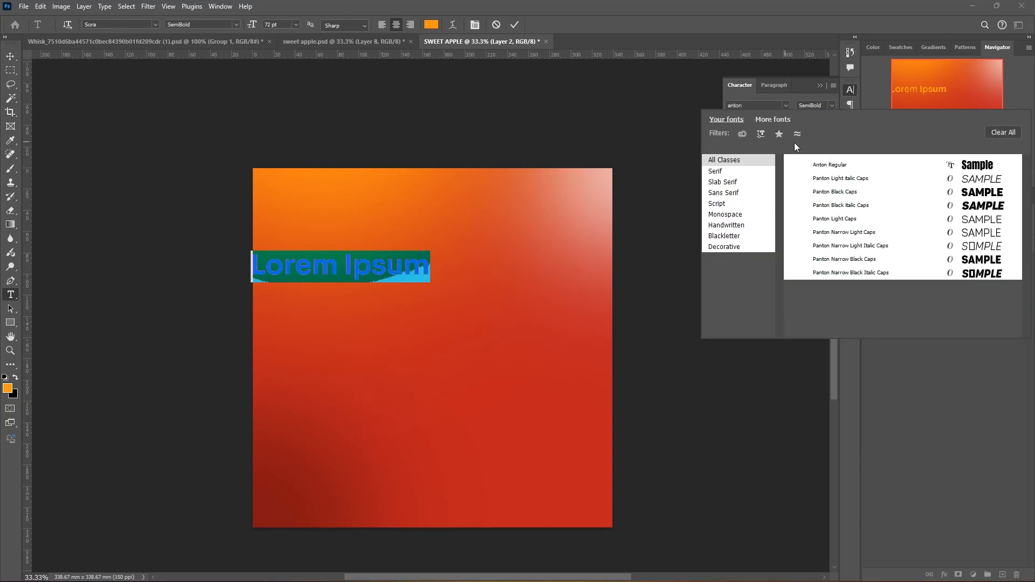
{"action": "left_click", "coordinate": [844, 165]}
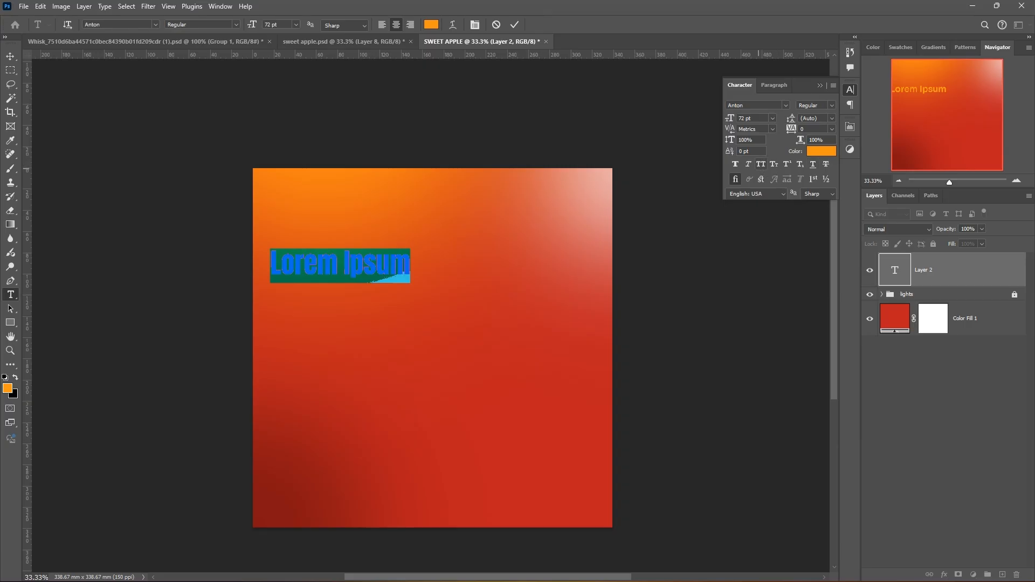
{"action": "type", "text": "SWEE"}
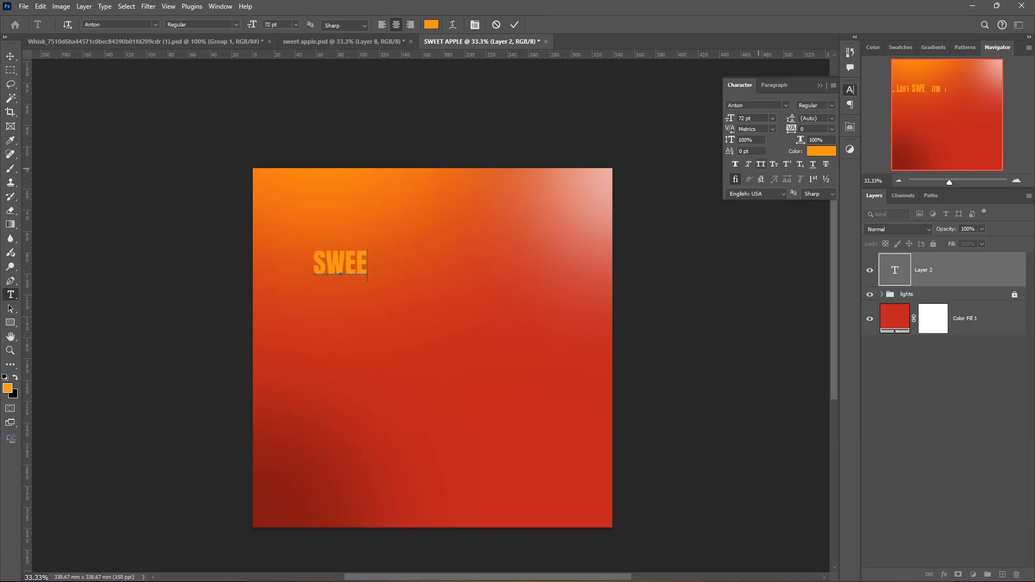
{"action": "type", "text": "T"}
{"action": "key", "text": "ctrl+Return"}
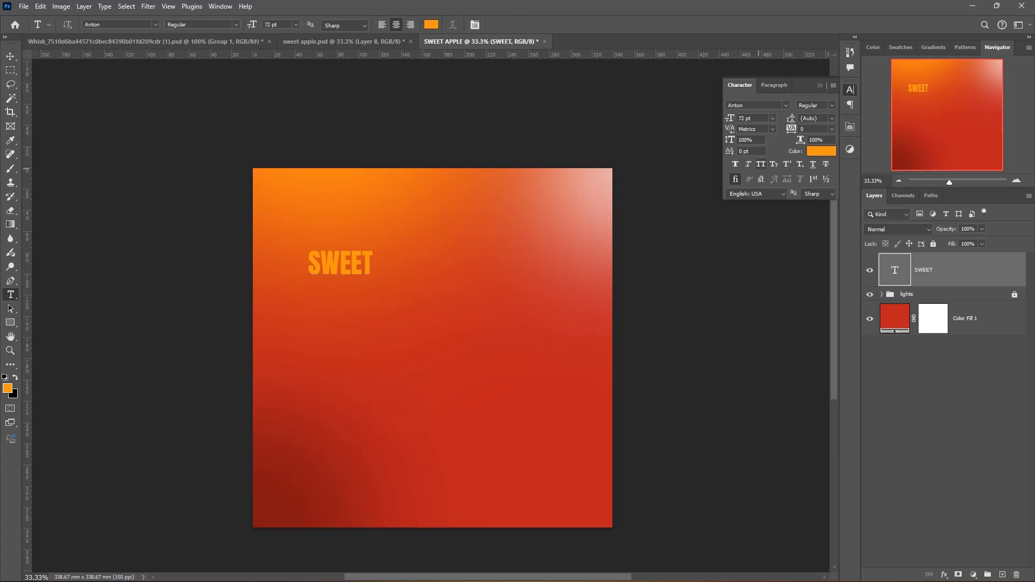
Enlarge the SWEET text to about 309 pt and centre it horizontally in the upper half of the canvas
{"action": "key", "text": "ctrl+t"}
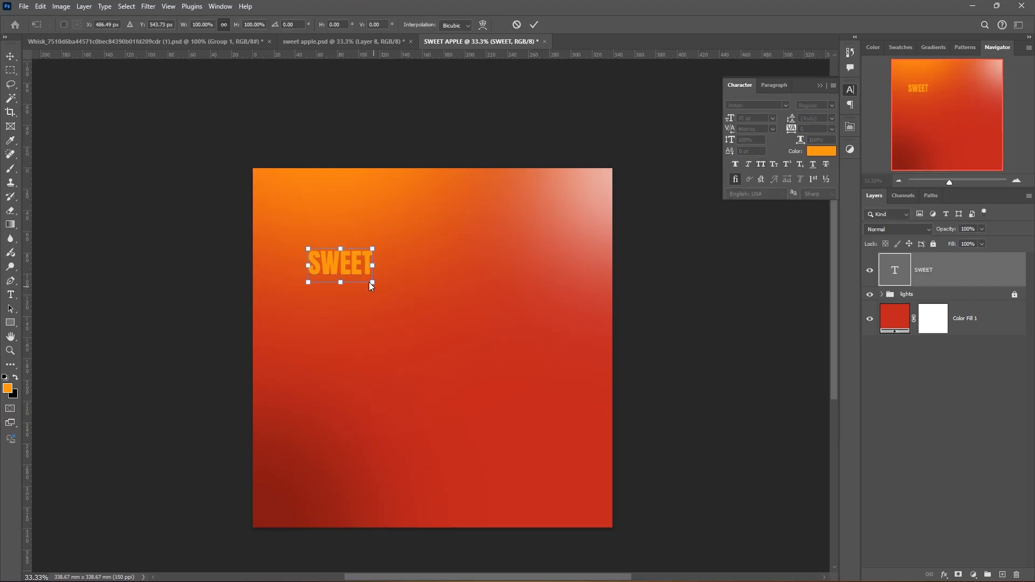
{"action": "left_click_drag", "start_coordinate": [373, 282], "coordinate": [442, 319]}
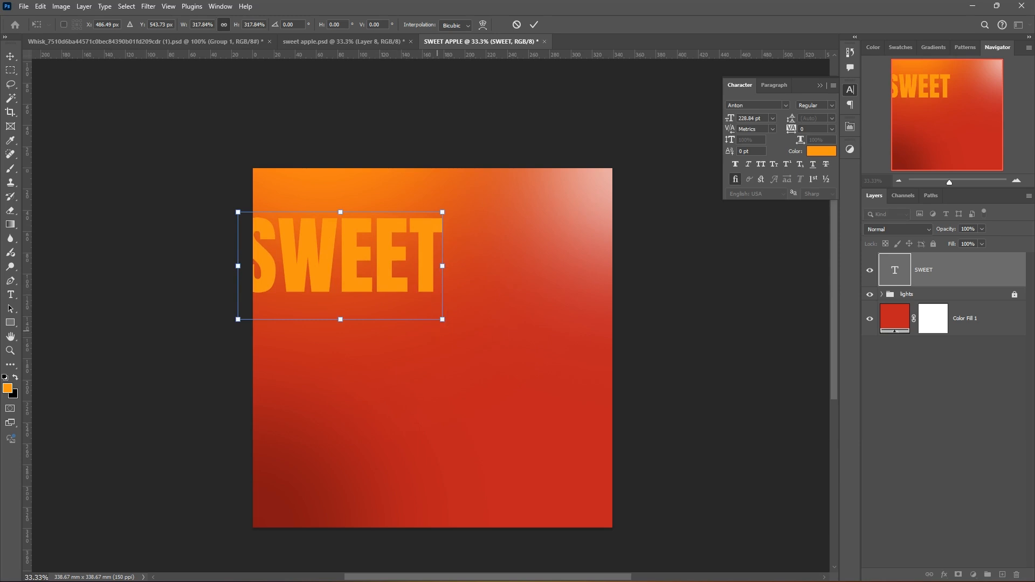
{"action": "left_click_drag", "start_coordinate": [406, 284], "coordinate": [556, 286]}
{"action": "left_click_drag", "start_coordinate": [490, 291], "coordinate": [502, 290]}
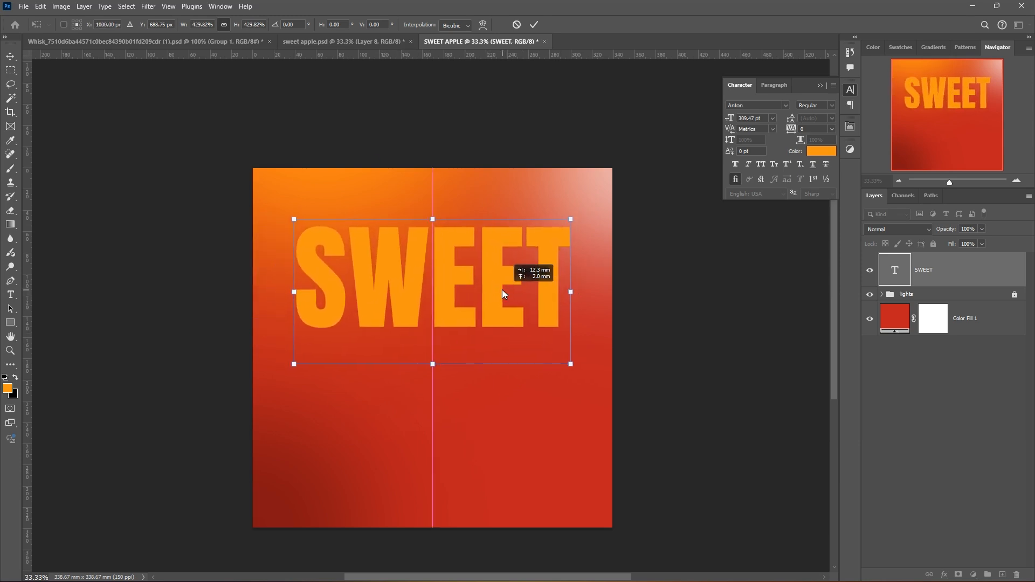
{"action": "key", "text": "Return"}
Duplicate the SWEET text directly below the original and replace the copy's wording with "APPLE"
{"action": "key", "text": "v"}
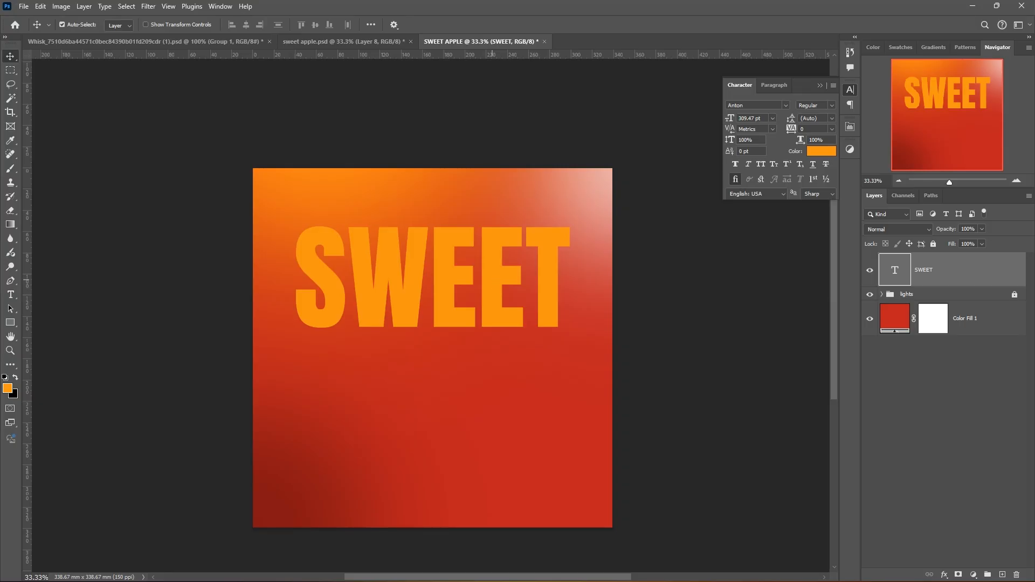
{"action": "left_click_drag", "start_coordinate": [494, 280], "coordinate": [503, 389]}
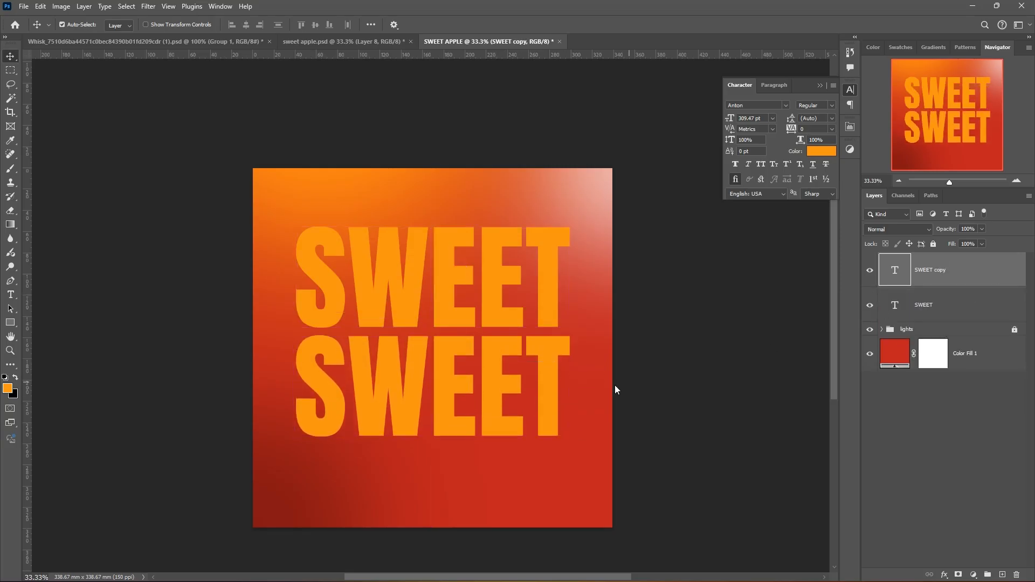
{"action": "key", "text": "t"}
{"action": "left_click", "coordinate": [467, 400]}
{"action": "key", "text": "ctrl+a"}
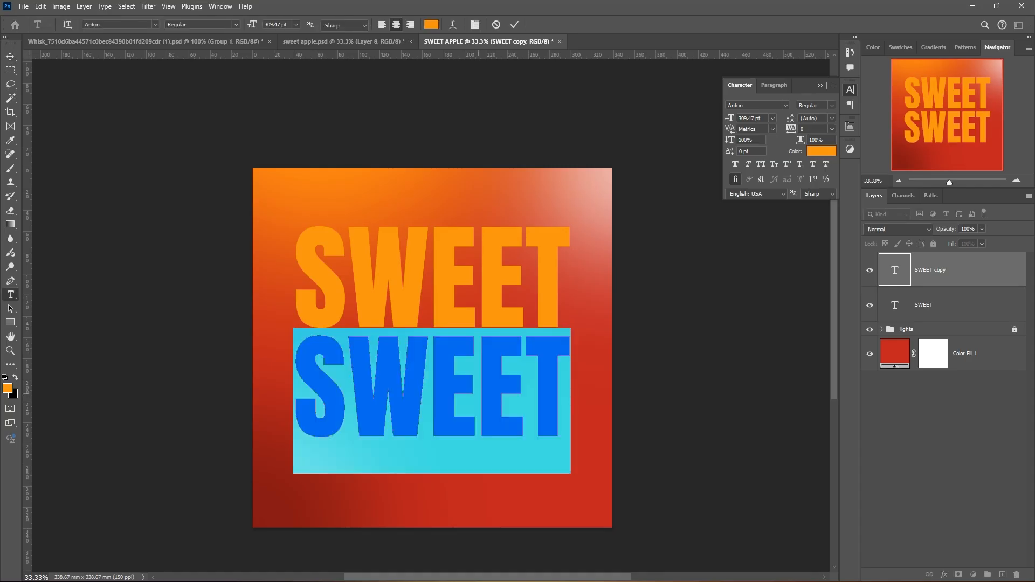
{"action": "type", "text": "APPLE"}
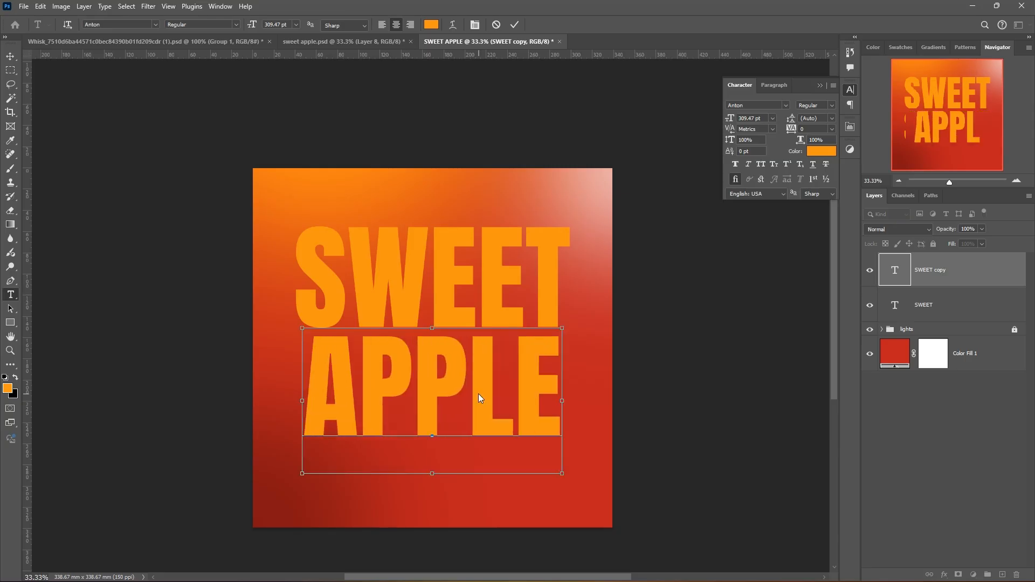
Place a vertical guide at SWEET's left edge and scale the APPLE text up to about 320 pt so it meets the guide
{"action": "key", "text": "ctrl+Return"}
{"action": "key", "text": "v"}
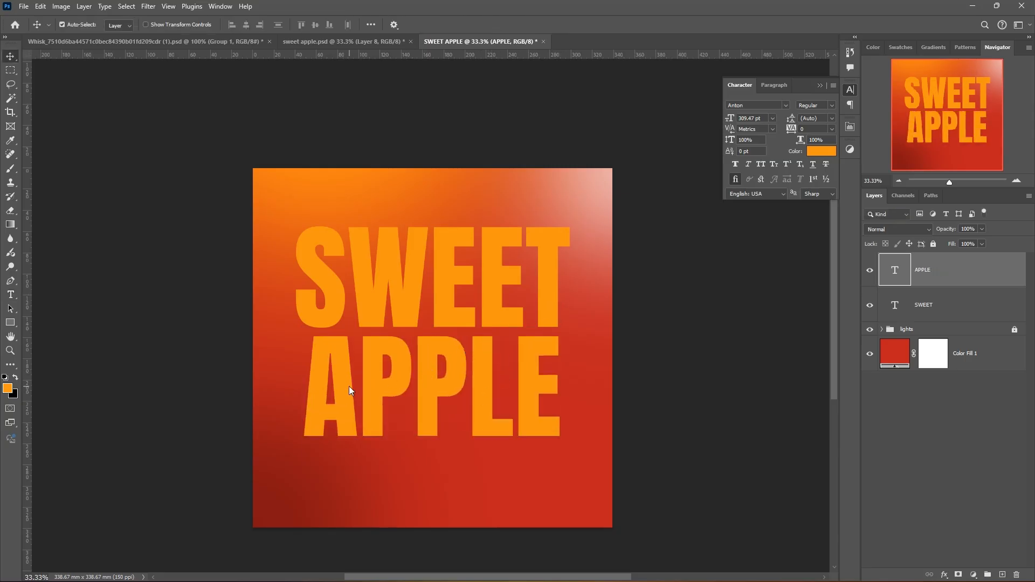
{"action": "left_click_drag", "start_coordinate": [28, 350], "coordinate": [290, 350]}
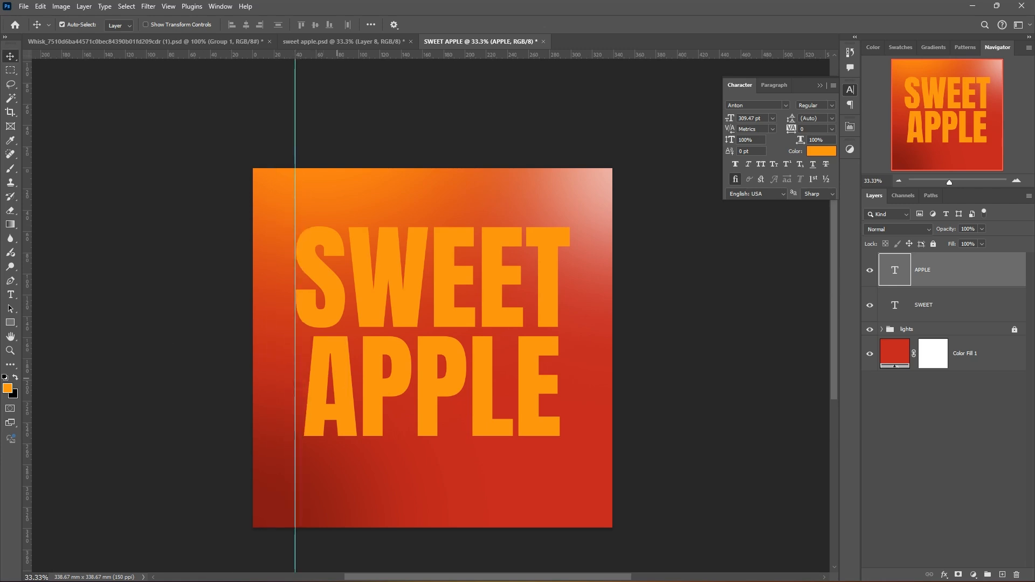
{"action": "key", "text": "ctrl+t"}
{"action": "left_click_drag", "start_coordinate": [298, 397], "coordinate": [295, 397]}
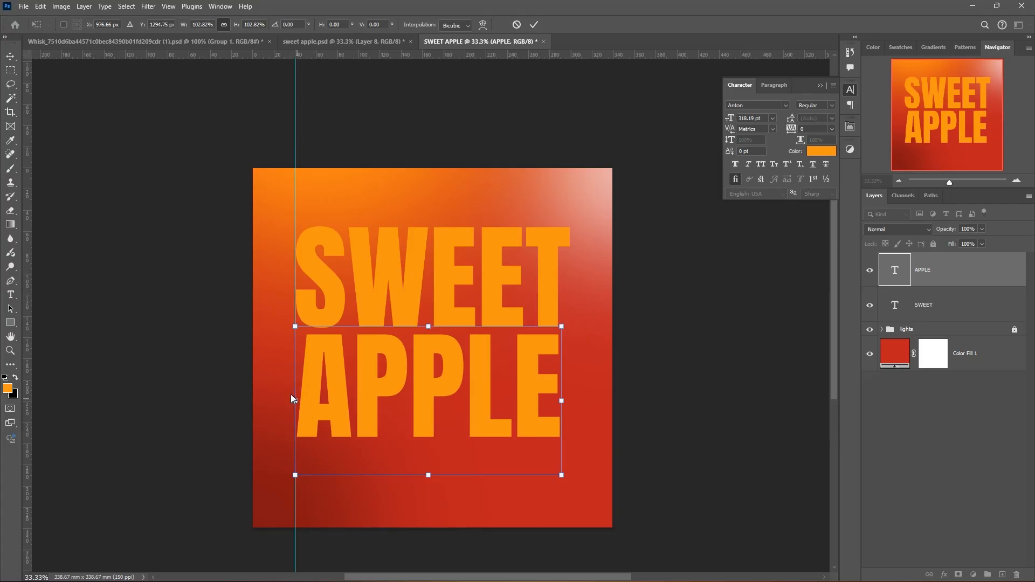
{"action": "left_click_drag", "start_coordinate": [291, 398], "coordinate": [293, 401]}
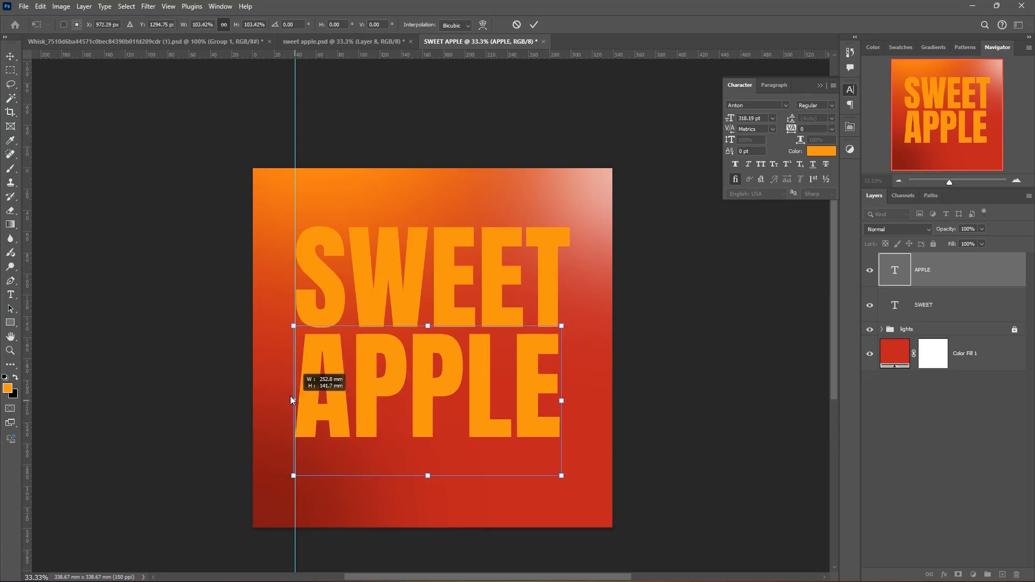
{"action": "key", "text": "Return"}
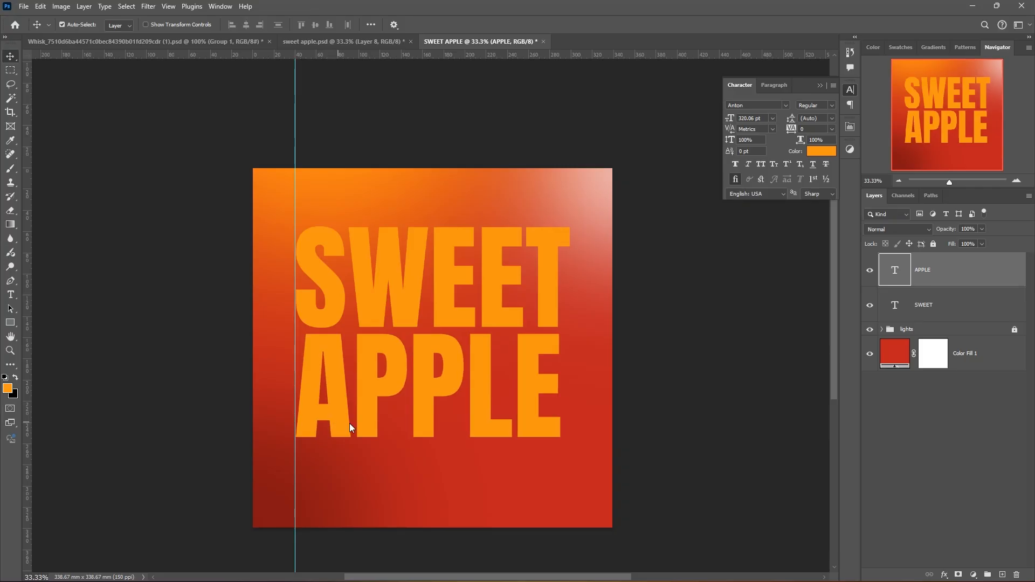
Enlarge APPLE to about 330 pt against a second vertical guide at SWEET's right edge, and hide the guides
{"action": "left_click_drag", "start_coordinate": [34, 383], "coordinate": [572, 393]}
{"action": "key", "text": "ctrl+t"}
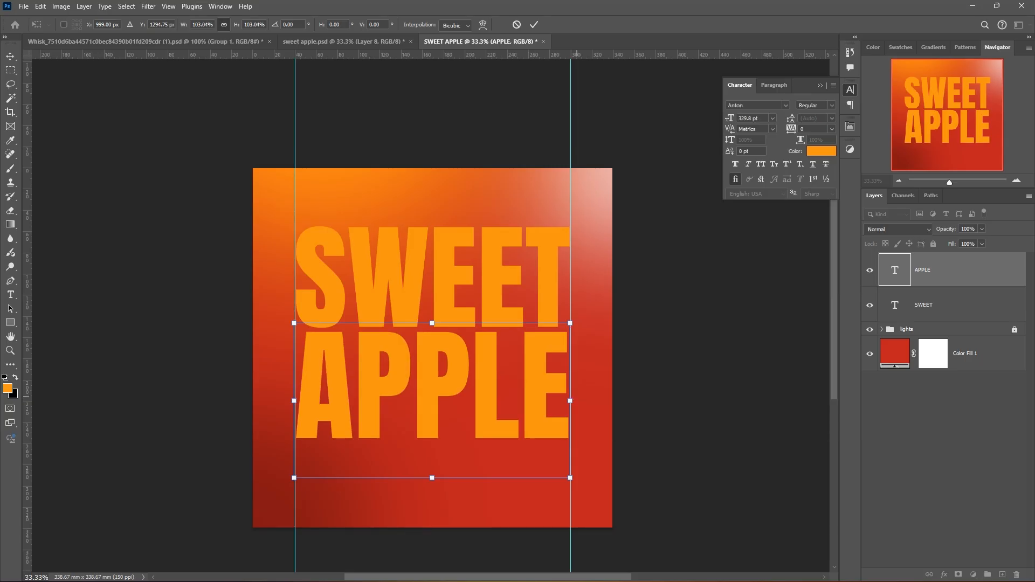
{"action": "key", "text": "Return"}
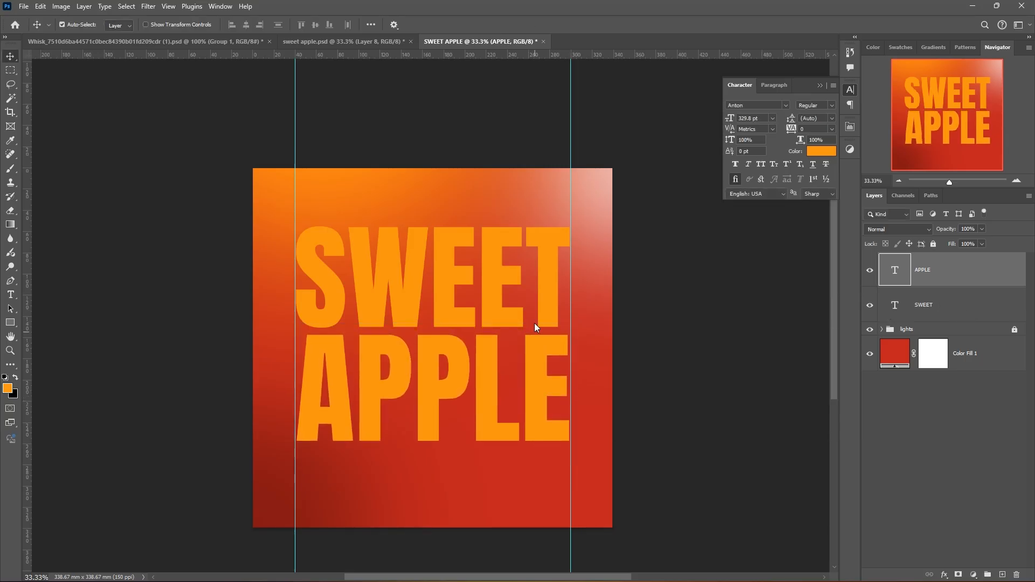
{"action": "key", "text": "ctrl"}
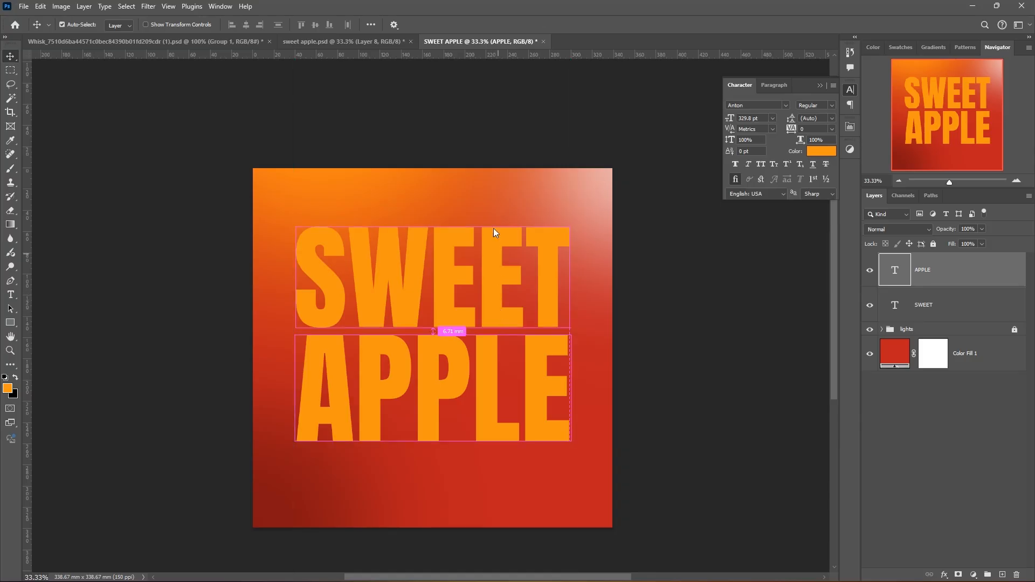
Scale both title words down together to about two thirds and move them into the upper half of the canvas
{"action": "left_click", "coordinate": [499, 301], "text": "shift"}
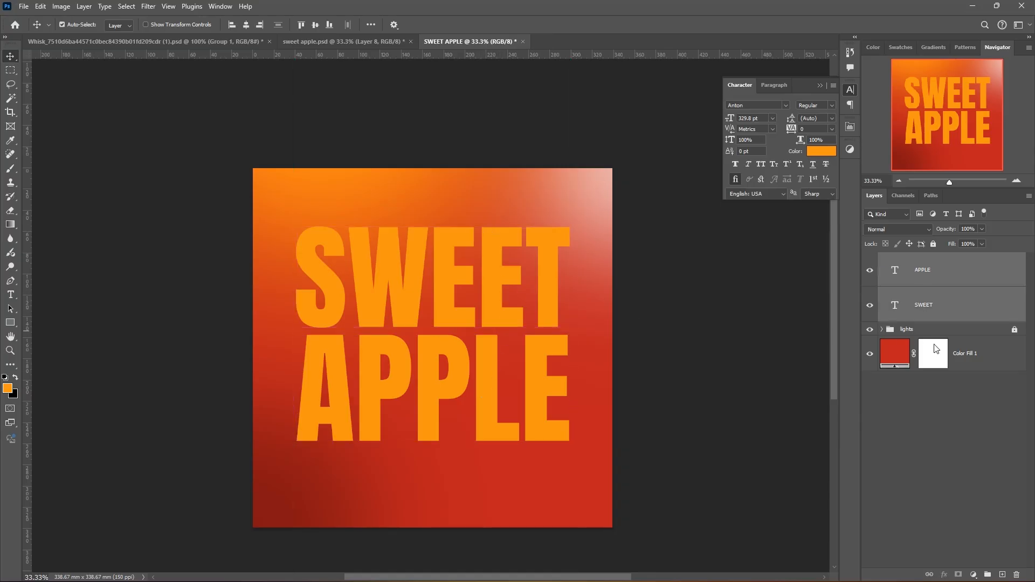
{"action": "key", "text": "ctrl+t"}
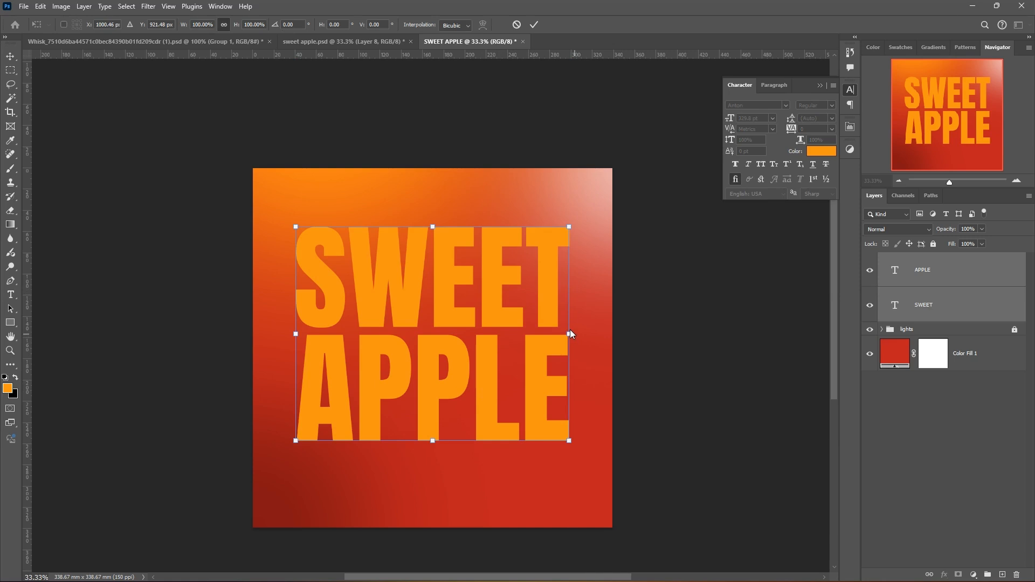
{"action": "left_click_drag", "start_coordinate": [570, 227], "coordinate": [535, 269]}
{"action": "key", "text": "Return"}
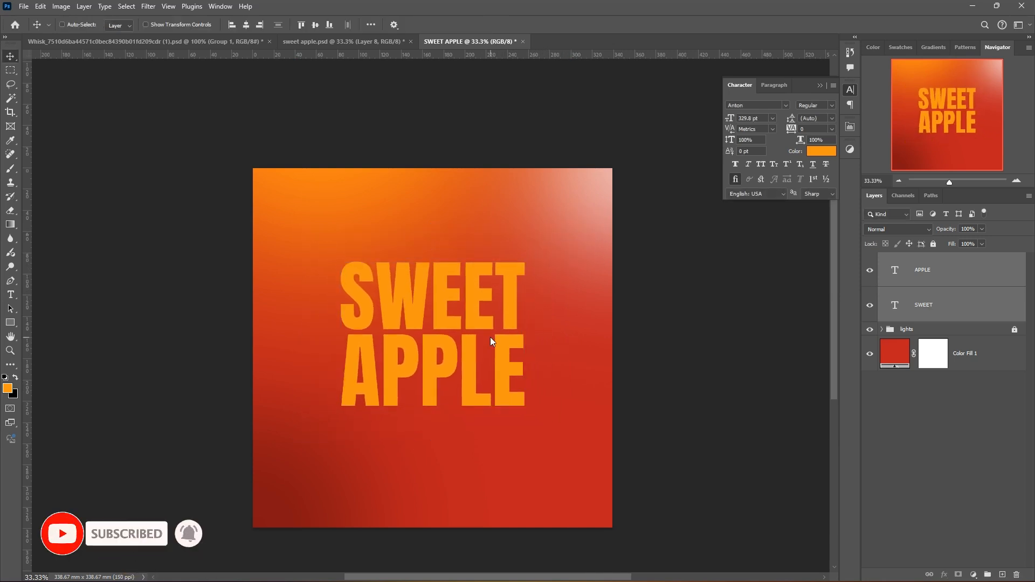
{"action": "left_click_drag", "start_coordinate": [490, 338], "coordinate": [491, 283]}
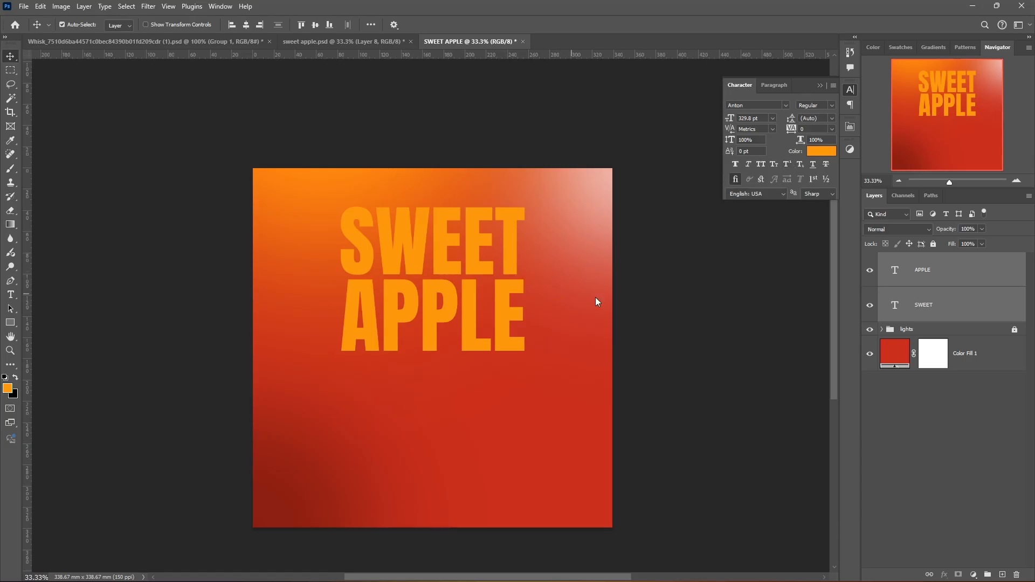
Recolour both title words to a dark red based on the shadowed lower-left part of the background
{"action": "left_click", "coordinate": [823, 150]}
{"action": "left_click", "coordinate": [323, 438]}
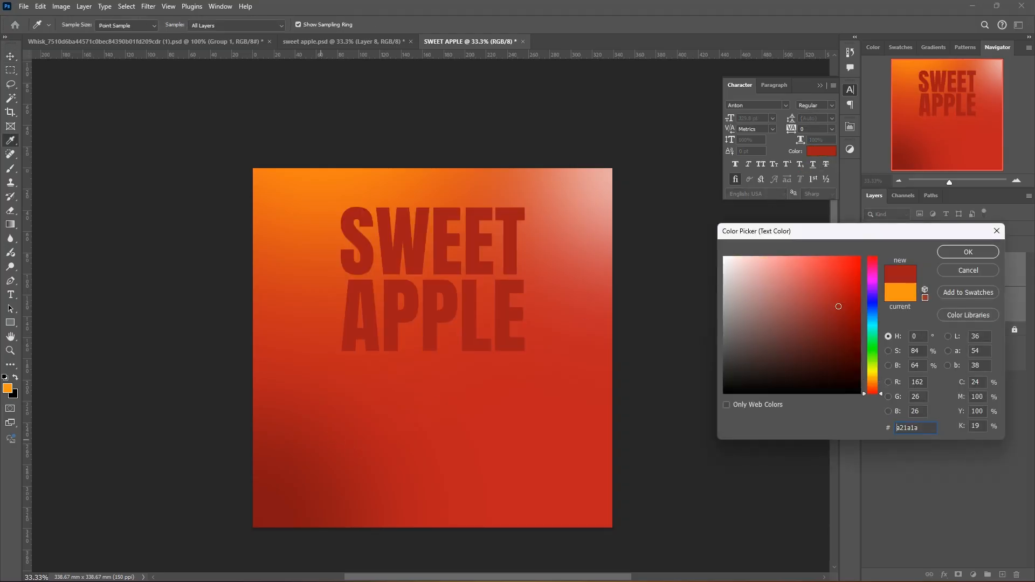
{"action": "left_click", "coordinate": [308, 454]}
{"action": "mouse_move", "coordinate": [833, 316]}
{"action": "left_mouse_down"}
{"action": "mouse_move", "coordinate": [851, 336]}
{"action": "mouse_move", "coordinate": [837, 342]}
{"action": "left_mouse_up"}
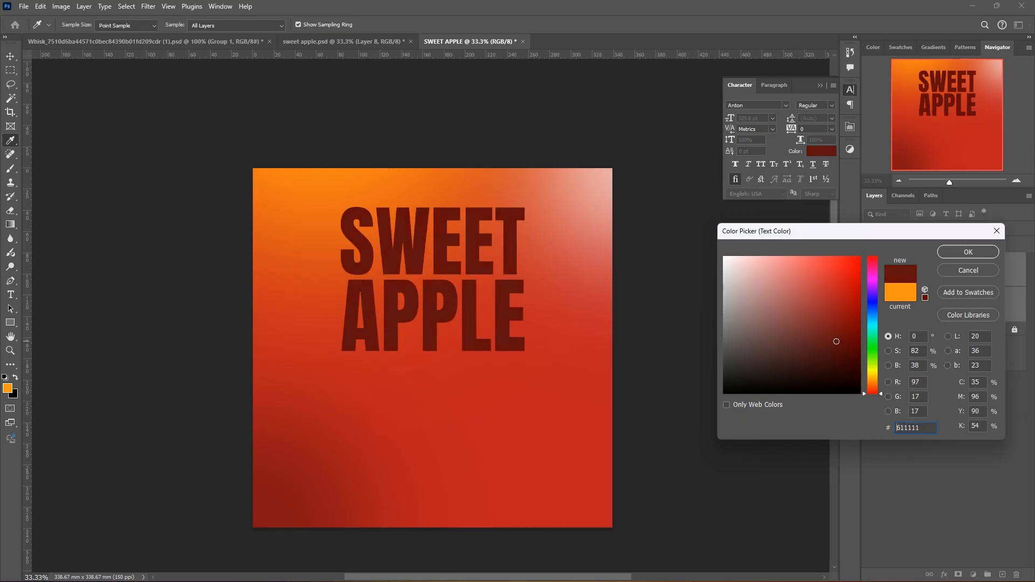
{"action": "left_click", "coordinate": [834, 338]}
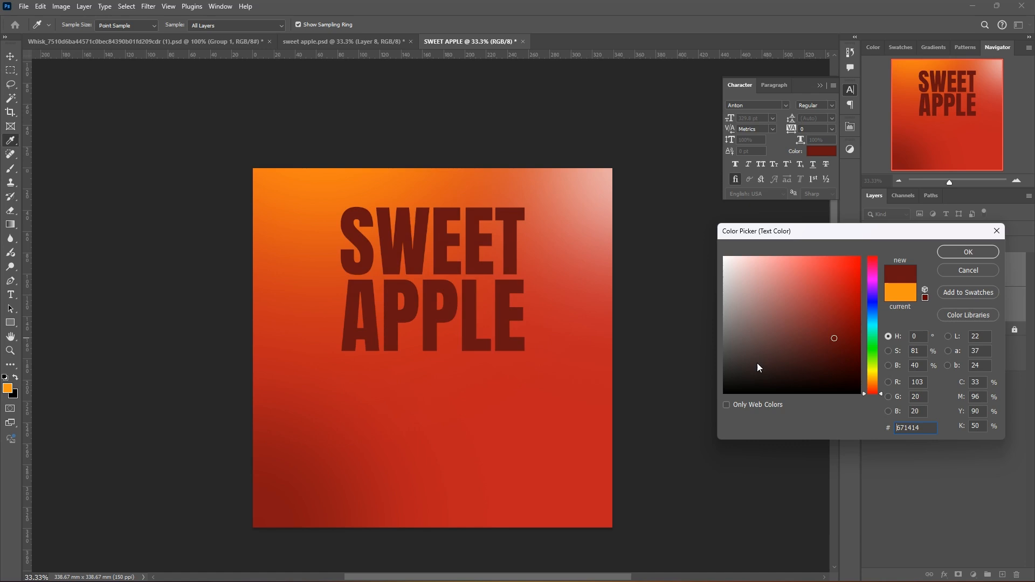
{"action": "left_click", "coordinate": [330, 188]}
{"action": "left_click_drag", "start_coordinate": [831, 310], "coordinate": [835, 342]}
{"action": "left_click", "coordinate": [300, 441]}
{"action": "left_click", "coordinate": [960, 252]}
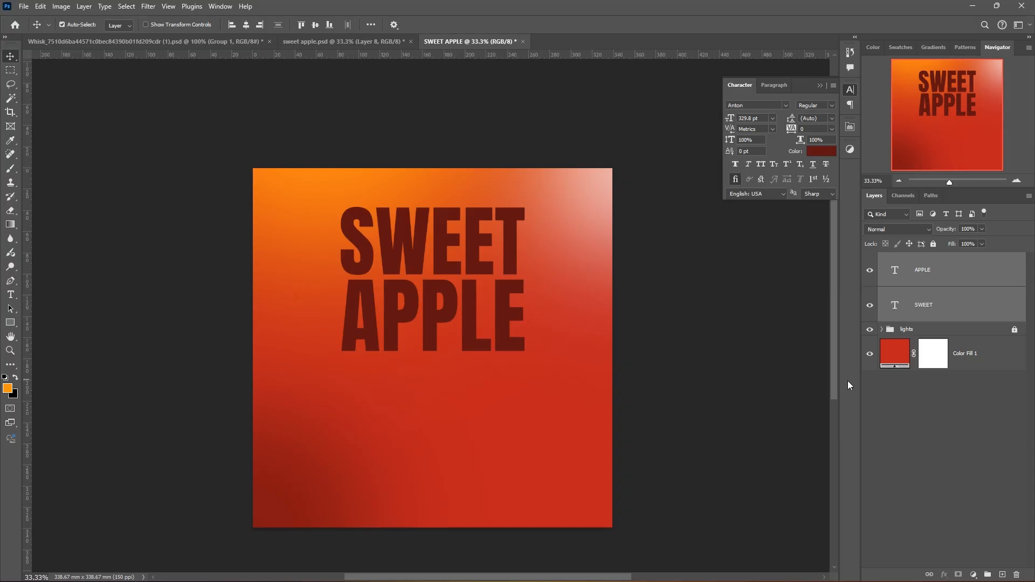
Group the two title text layers as TEXT and add a new empty layer above the group
{"action": "key", "text": "ctrl+g"}
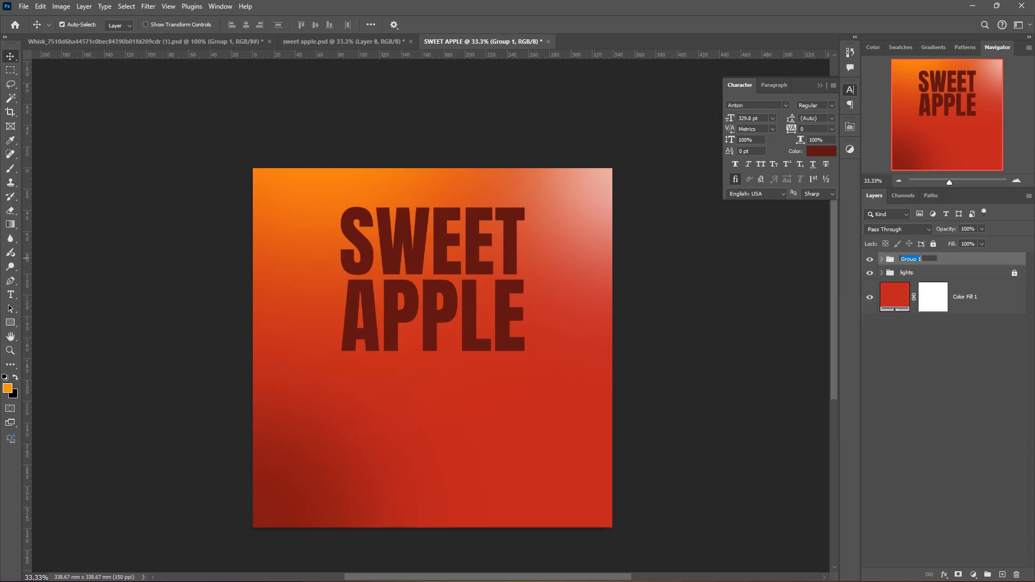
{"action": "type", "text": "TEXT"}
{"action": "key", "text": "Return"}
{"action": "left_click", "coordinate": [1002, 575]}
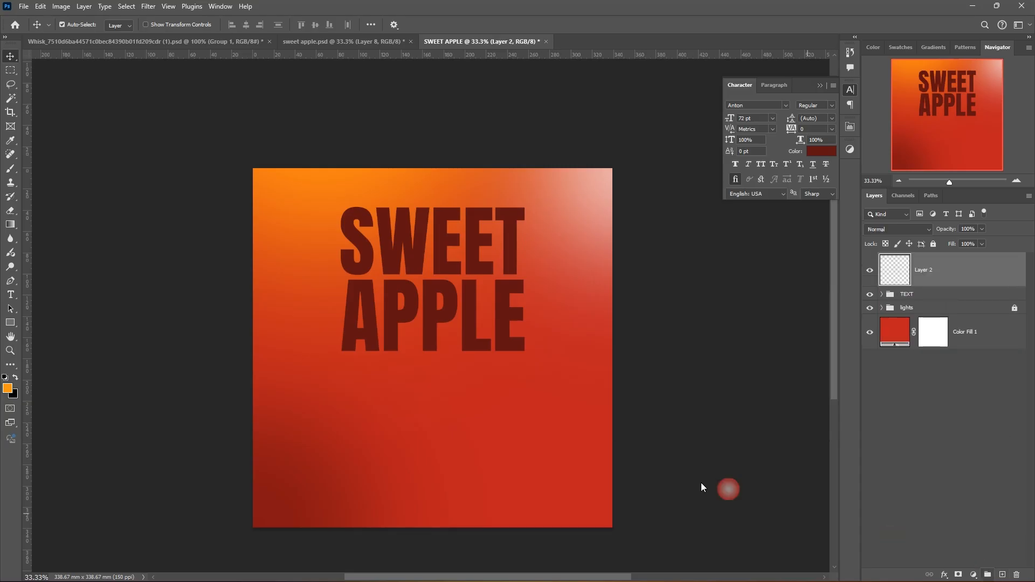
{"action": "key", "text": "ctrl+plus"}
{"action": "key", "text": "ctrl+minus"}
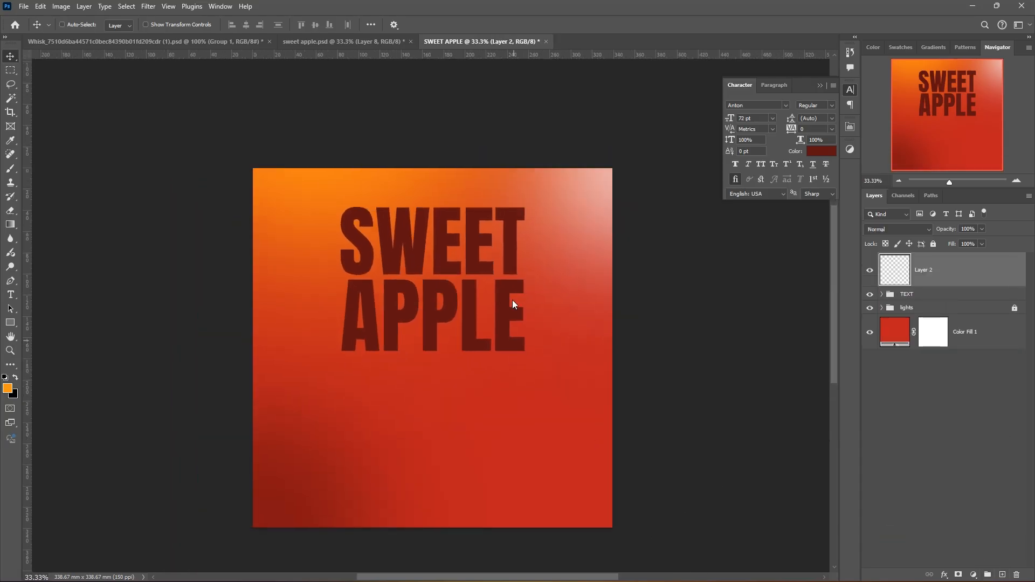
Switch to the Whisk image document that holds the woman and apple cutouts
{"action": "left_click", "coordinate": [139, 41]}
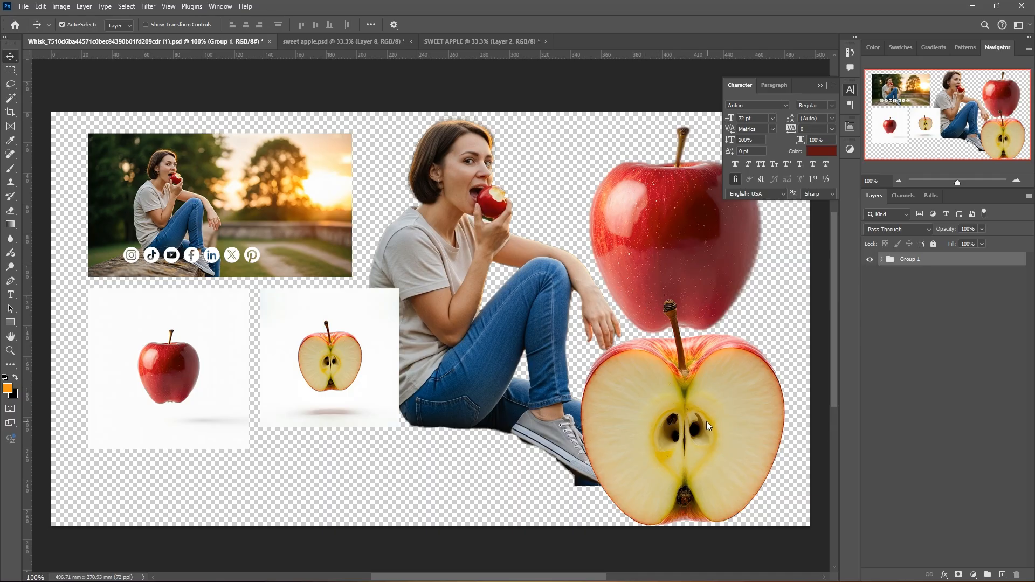
{"action": "left_click_drag", "start_coordinate": [707, 421], "coordinate": [735, 411]}
{"action": "key", "text": "ctrl+z"}
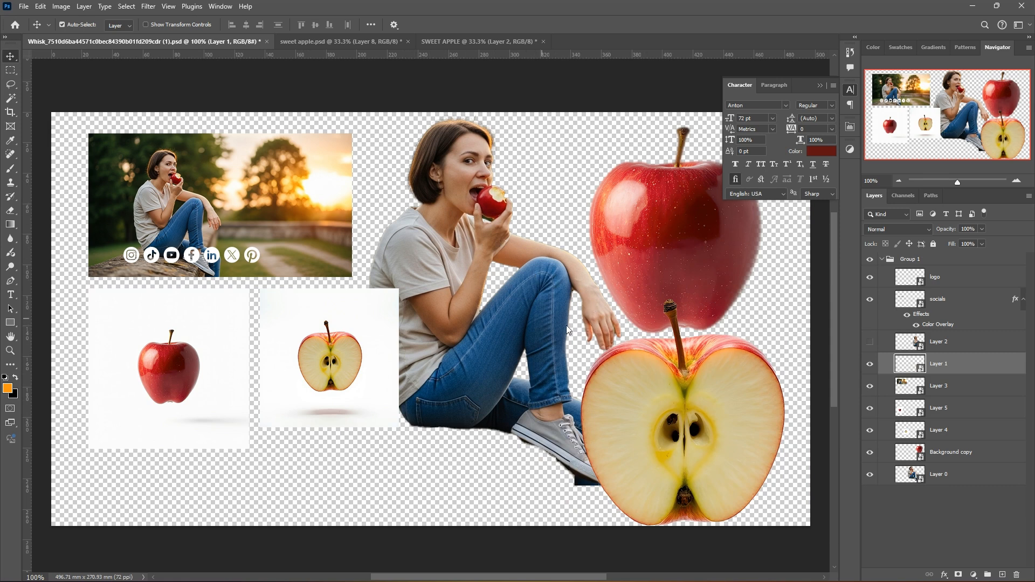
{"action": "left_click_drag", "start_coordinate": [692, 275], "coordinate": [611, 273]}
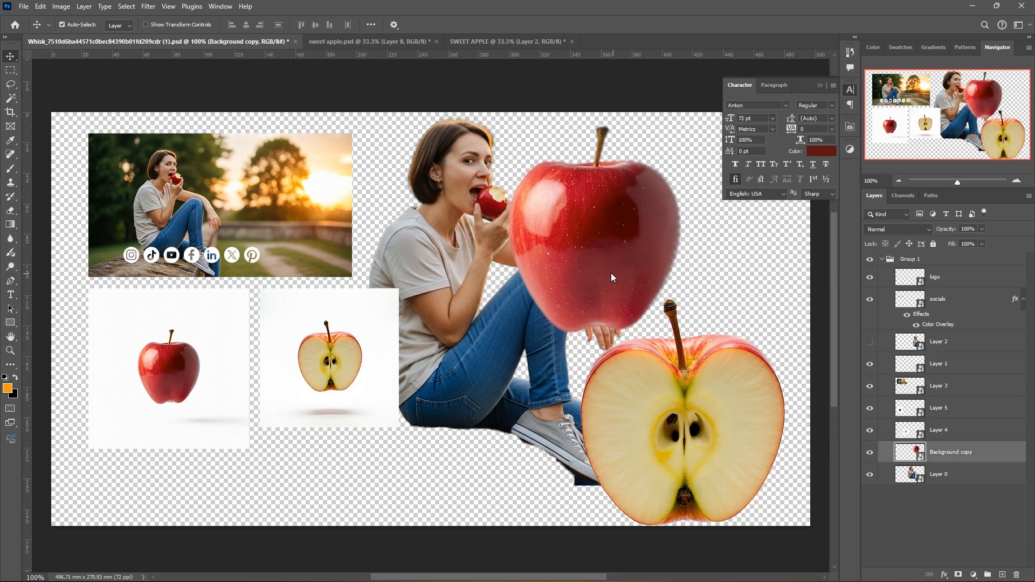
{"action": "key", "text": "ctrl+z"}
Copy the whole apple and halved apple cutouts together into the SWEET APPLE document, below the title
{"action": "left_click", "coordinate": [695, 363]}
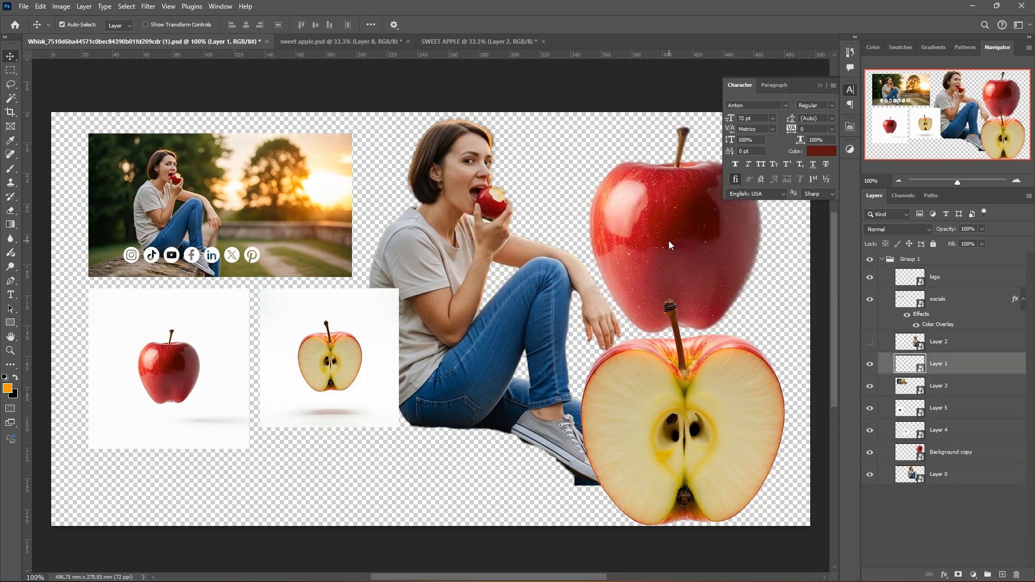
{"action": "left_click_drag", "start_coordinate": [669, 245], "coordinate": [391, 54]}
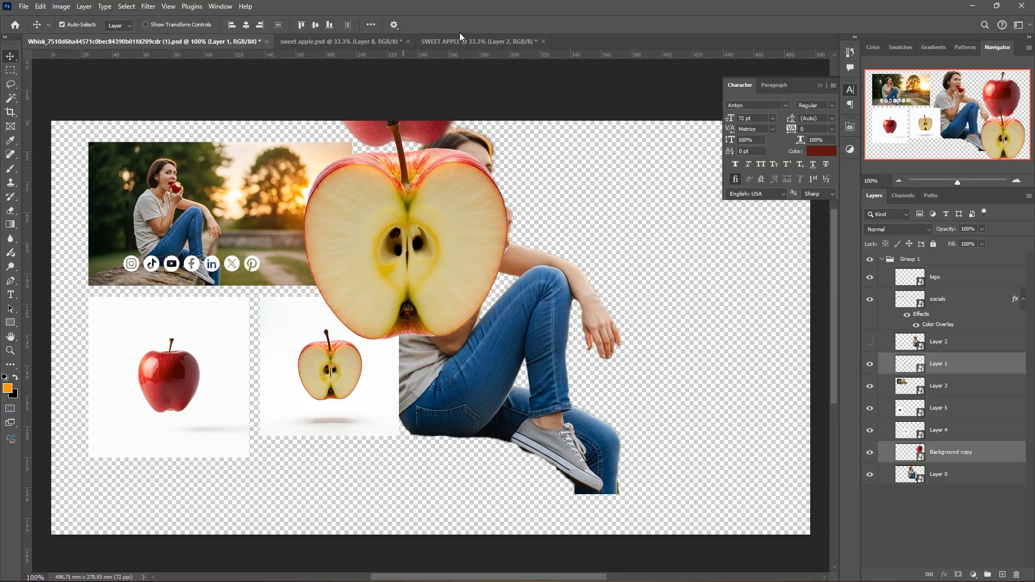
{"action": "left_click_drag", "start_coordinate": [460, 32], "coordinate": [422, 409]}
Rename the whole apple's layer as APPLE and the halved apple's layer as APLLE2
{"action": "double_click", "coordinate": [922, 309]}
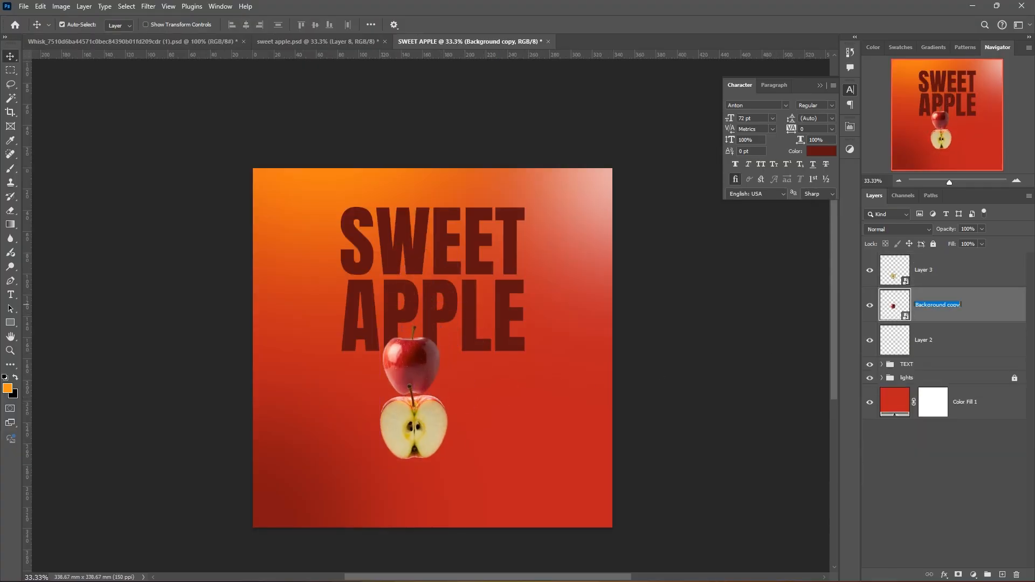
{"action": "type", "text": "APPLE"}
{"action": "key", "text": "Return"}
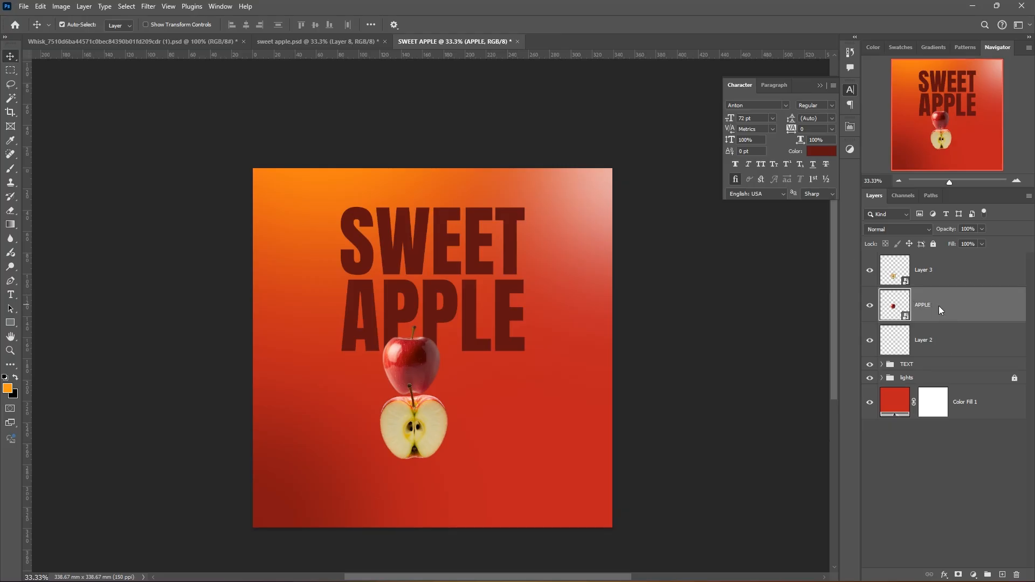
{"action": "double_click", "coordinate": [925, 270]}
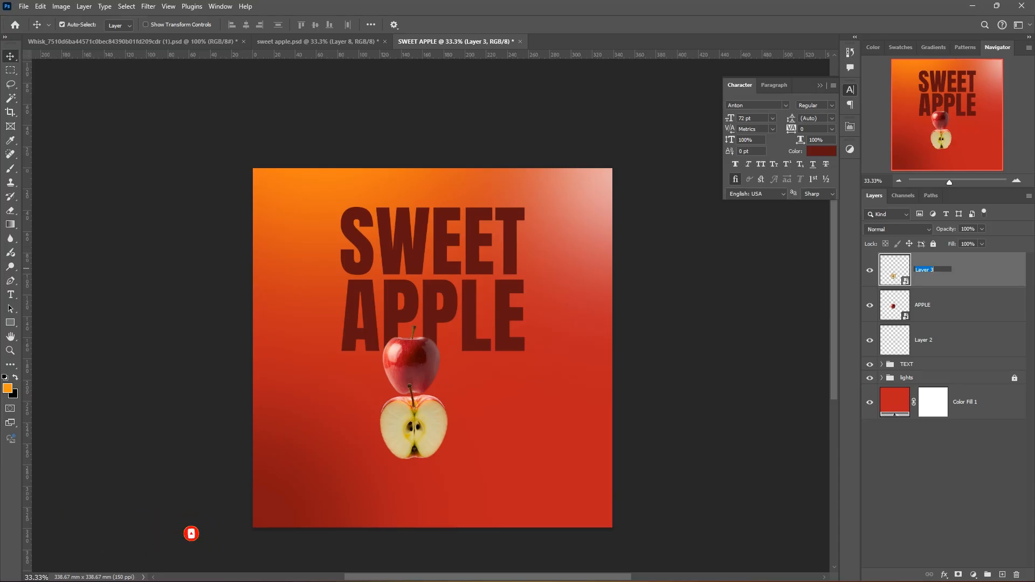
{"action": "type", "text": "APLLE2"}
{"action": "key", "text": "Return"}
Move the halved apple to the canvas's lower left, and enlarge the whole apple to about double size right of centre below the title
{"action": "key", "text": "ctrl+plus"}
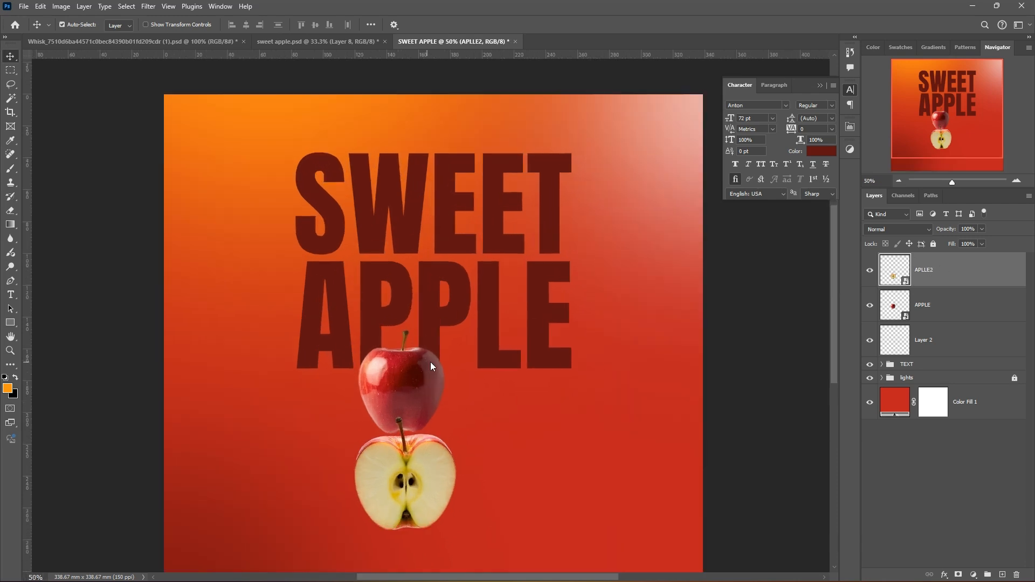
{"action": "left_click_drag", "start_coordinate": [375, 419], "coordinate": [225, 436]}
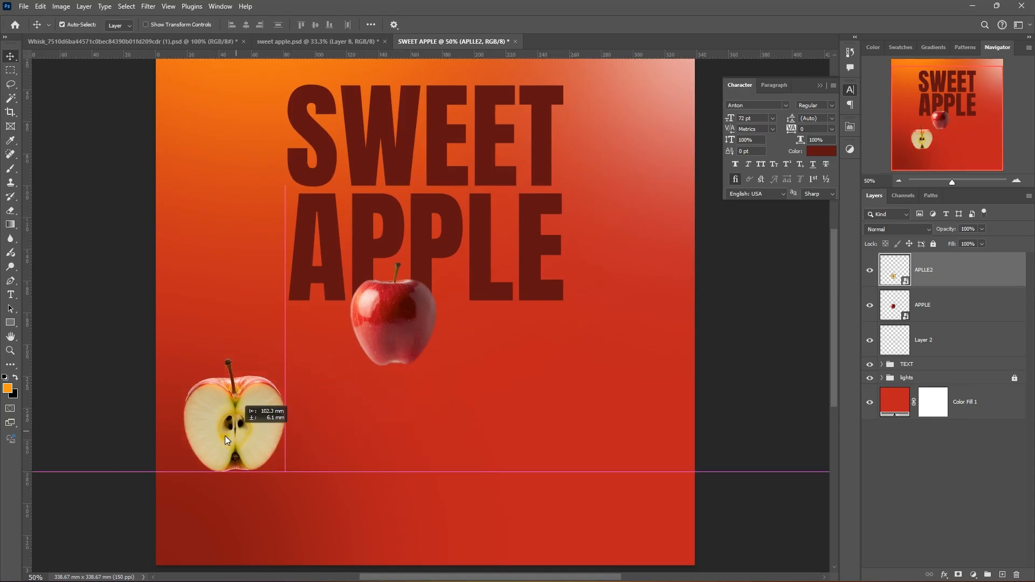
{"action": "left_click", "coordinate": [383, 342]}
{"action": "key", "text": "ctrl+t"}
{"action": "left_click_drag", "start_coordinate": [437, 367], "coordinate": [492, 431]}
{"action": "left_click_drag", "start_coordinate": [398, 320], "coordinate": [500, 390]}
{"action": "key", "text": "Return"}
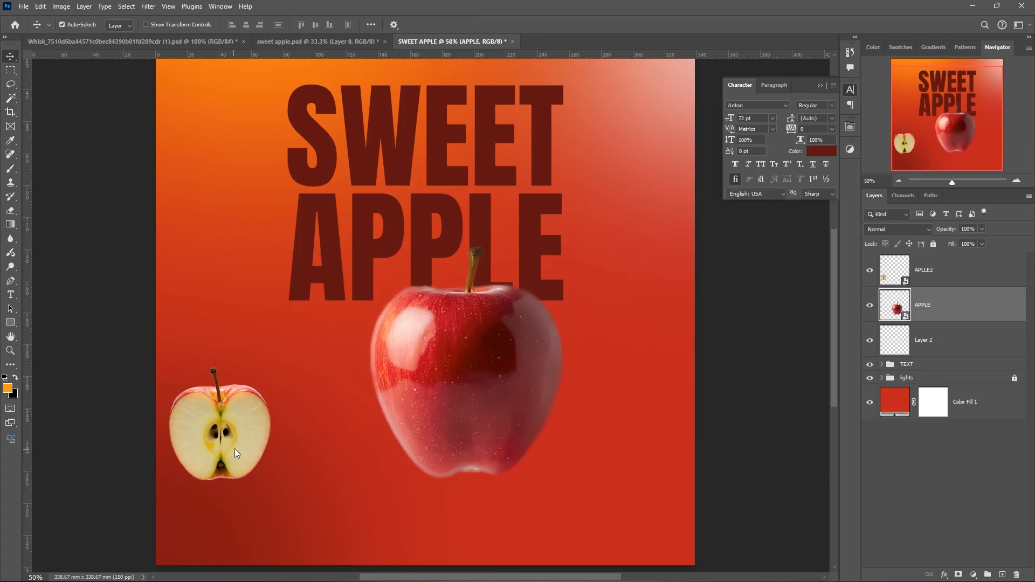
Shrink the whole apple by about a tenth around its centre
{"action": "key", "text": "ctrl+t"}
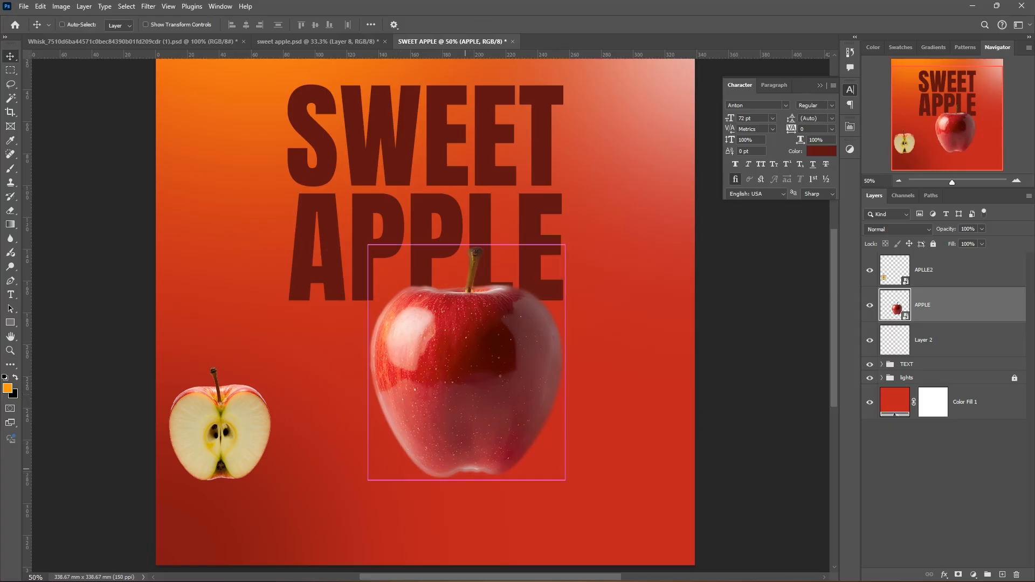
{"action": "left_click_drag", "start_coordinate": [467, 480], "coordinate": [467, 458]}
{"action": "key", "text": "Return"}
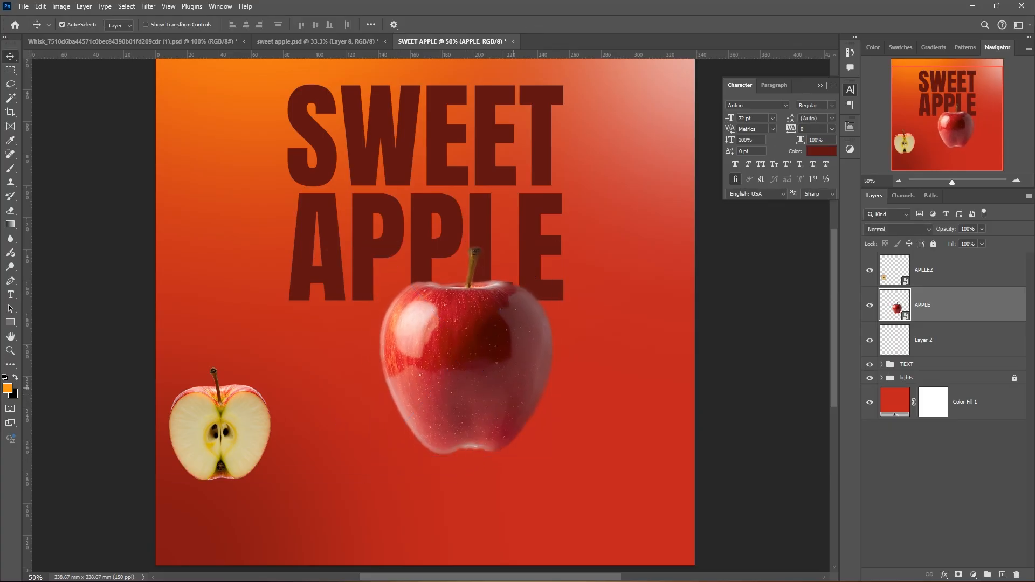
{"action": "left_click", "coordinate": [515, 393]}
Enlarge the halved apple to nearly the whole apple's size and place it overlapping the whole apple's left side
{"action": "left_click_drag", "start_coordinate": [243, 451], "coordinate": [292, 441]}
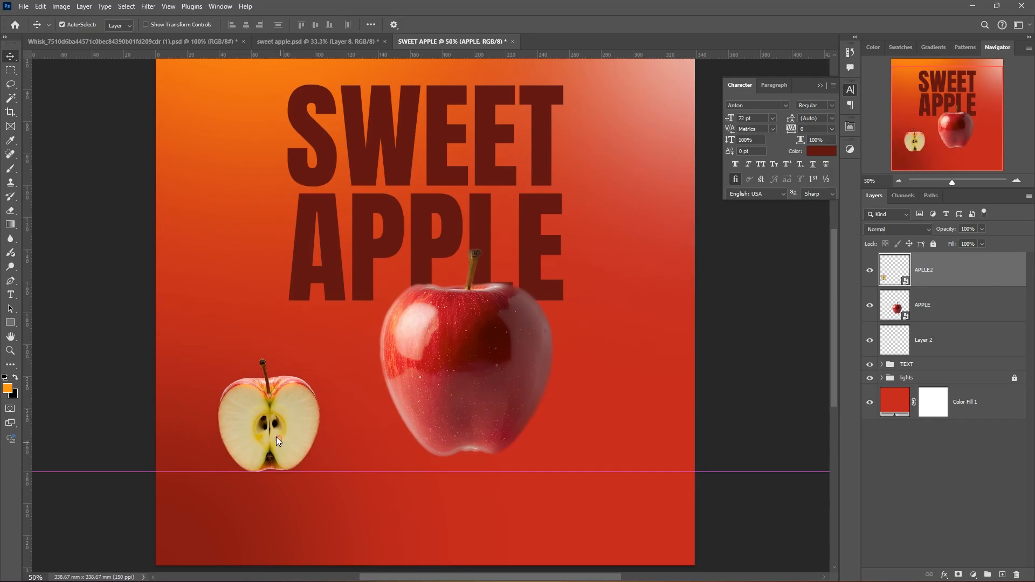
{"action": "key", "text": "ctrl+t"}
{"action": "left_click_drag", "start_coordinate": [316, 358], "coordinate": [352, 322]}
{"action": "left_click_drag", "start_coordinate": [308, 413], "coordinate": [393, 377]}
{"action": "key", "text": "Return"}
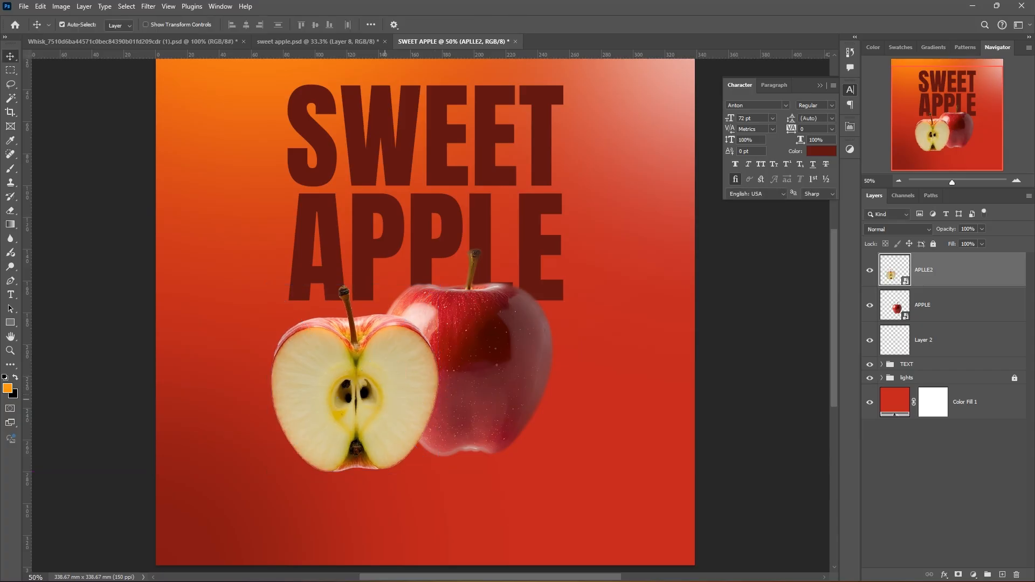
Shift both apples together slightly to the right so the pair sits centred beneath the title
{"action": "left_click", "coordinate": [491, 384], "text": "shift"}
{"action": "mouse_move", "coordinate": [491, 384]}
{"action": "left_mouse_down"}
{"action": "mouse_move", "coordinate": [536, 382]}
{"action": "mouse_move", "coordinate": [497, 389]}
{"action": "left_mouse_up"}
{"action": "left_click", "coordinate": [453, 477]}
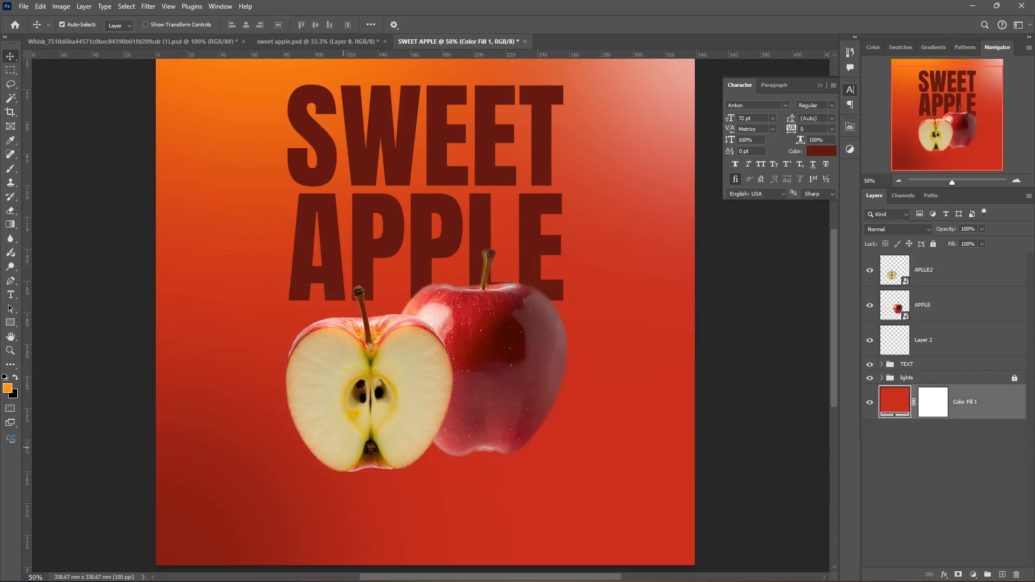
Raise the halved apple until its base lines up with the whole apple's, and shift both apples slightly left
{"action": "left_click_drag", "start_coordinate": [368, 426], "coordinate": [371, 413]}
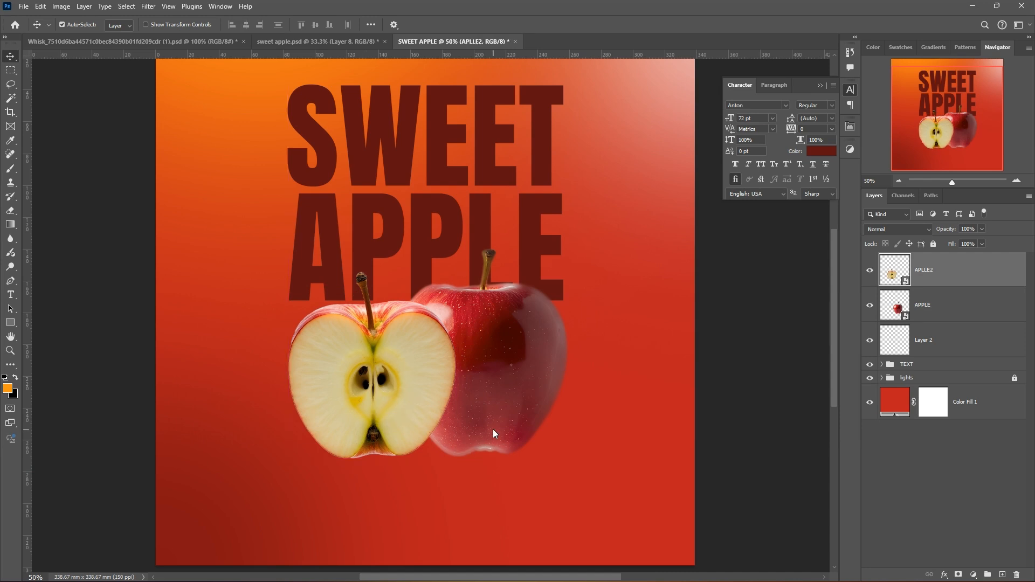
{"action": "left_click_drag", "start_coordinate": [493, 429], "coordinate": [429, 417]}
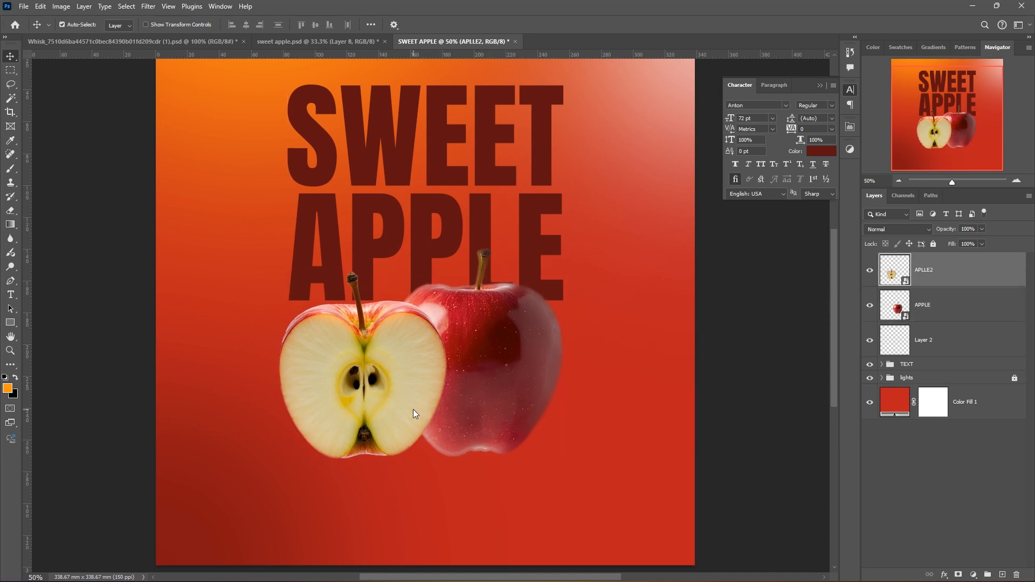
{"action": "mouse_move", "coordinate": [508, 427]}
{"action": "left_mouse_down"}
{"action": "mouse_move", "coordinate": [501, 380]}
{"action": "mouse_move", "coordinate": [503, 411]}
{"action": "left_mouse_up"}
Enlarge the whole apple to about 118.7 × 141.5 mm, and nudge both apples slightly right beneath the title
{"action": "left_click", "coordinate": [508, 404]}
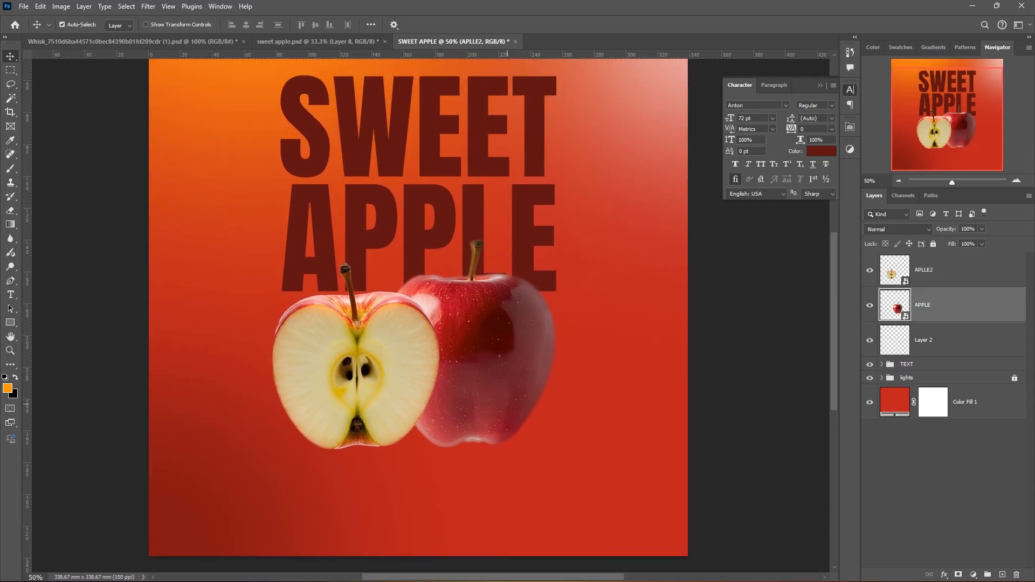
{"action": "key", "text": "ctrl+t"}
{"action": "left_click_drag", "start_coordinate": [558, 232], "coordinate": [567, 221]}
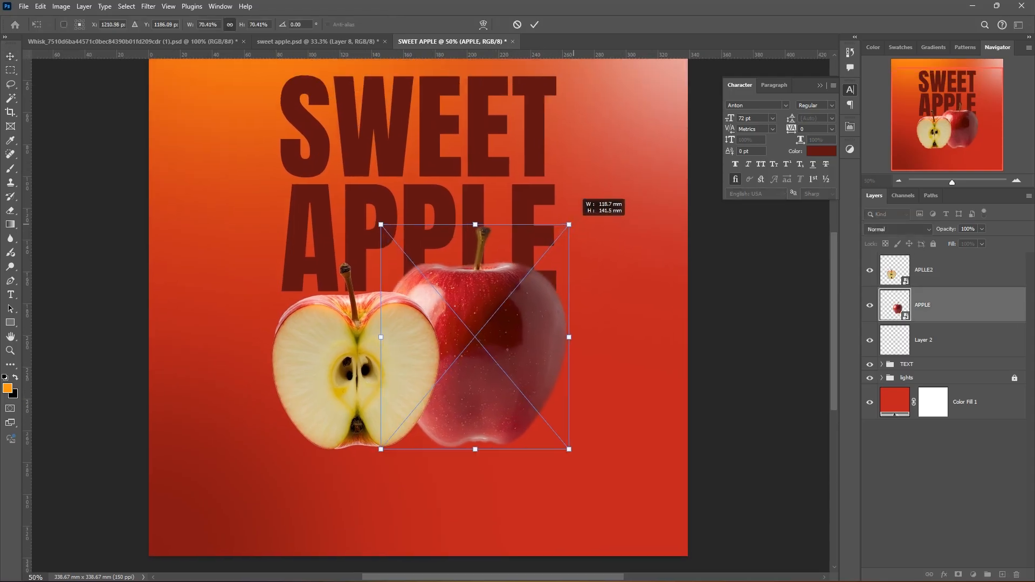
{"action": "key", "text": "Return"}
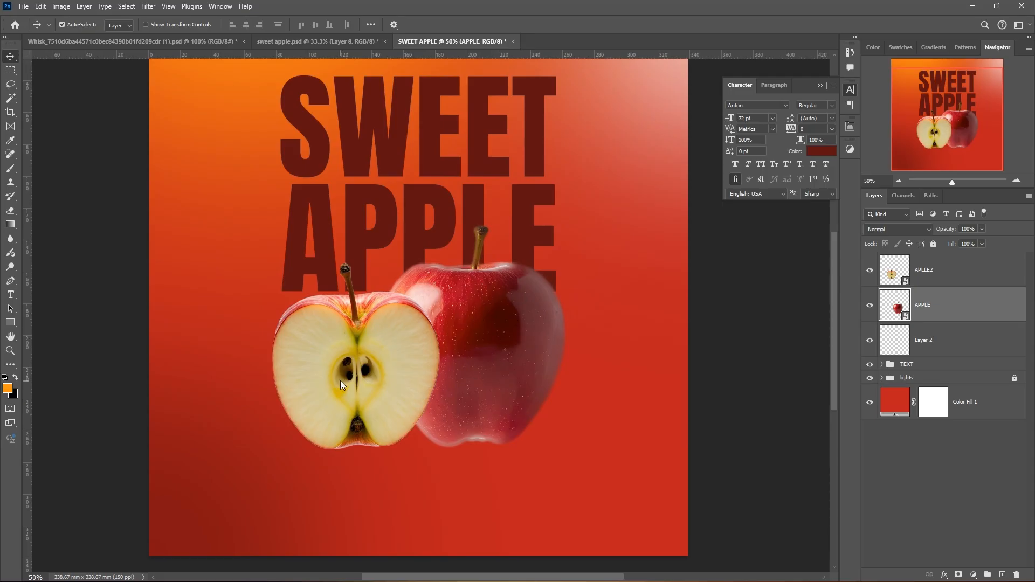
{"action": "left_click_drag", "start_coordinate": [340, 381], "coordinate": [348, 381]}
{"action": "left_click_drag", "start_coordinate": [509, 358], "coordinate": [513, 359]}
For painting on Layer 2, flatten the Soft Round brush tip into a thin horizontal ellipse and reduce its size to 158 px
{"action": "left_click", "coordinate": [941, 340]}
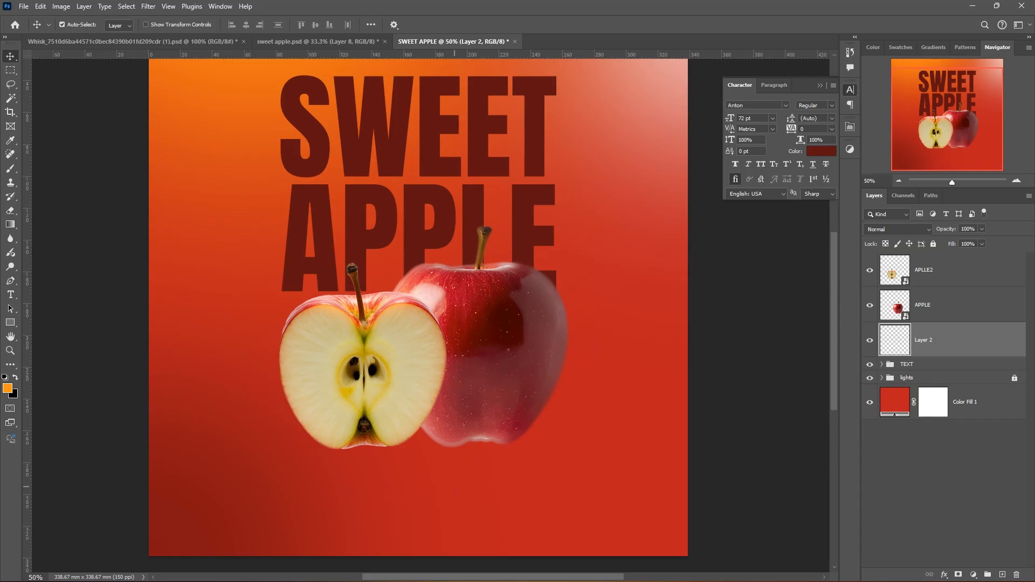
{"action": "key", "text": "b"}
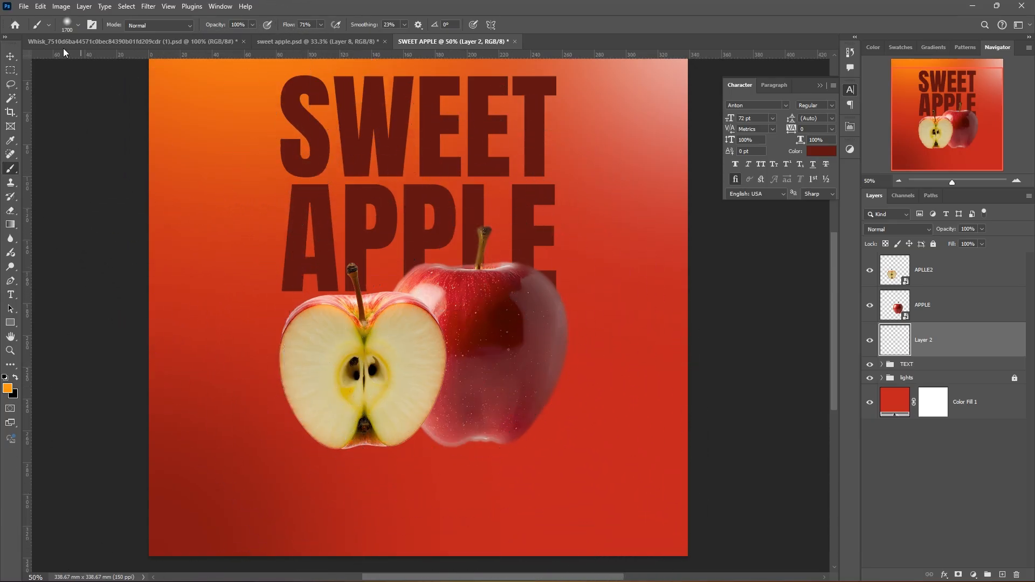
{"action": "left_click", "coordinate": [78, 25]}
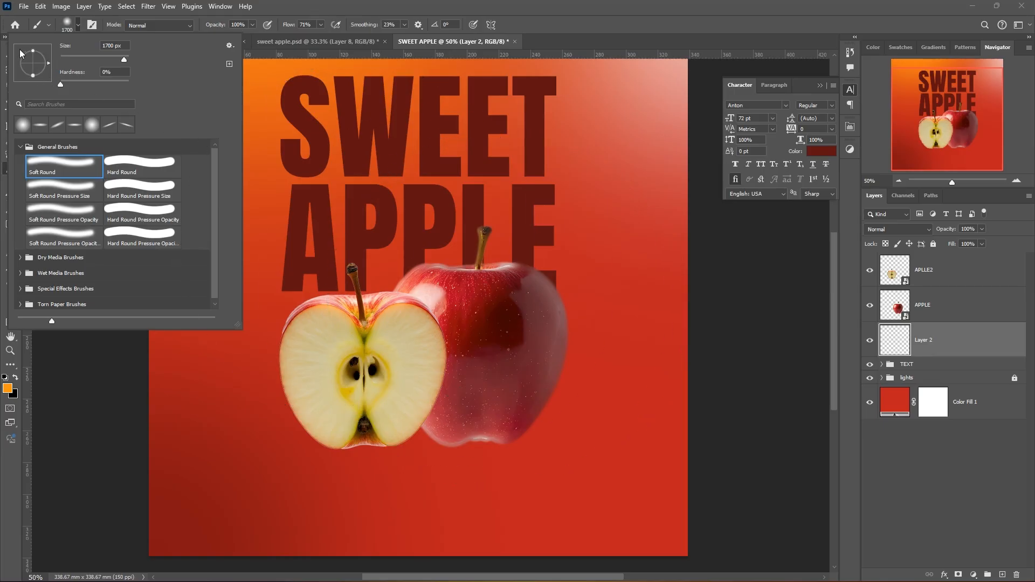
{"action": "left_click_drag", "start_coordinate": [32, 75], "coordinate": [47, 67]}
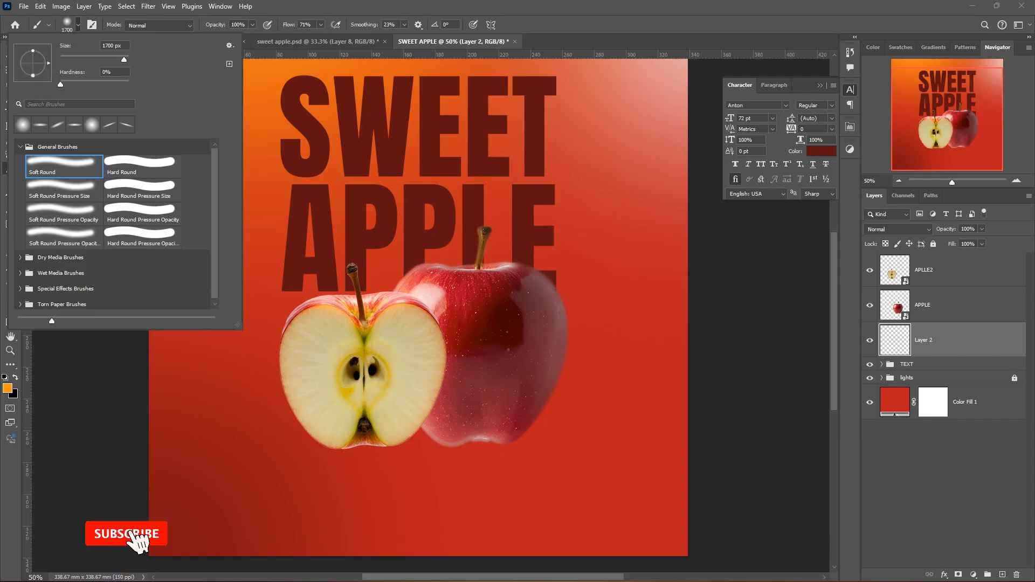
{"action": "left_click_drag", "start_coordinate": [32, 76], "coordinate": [32, 65]}
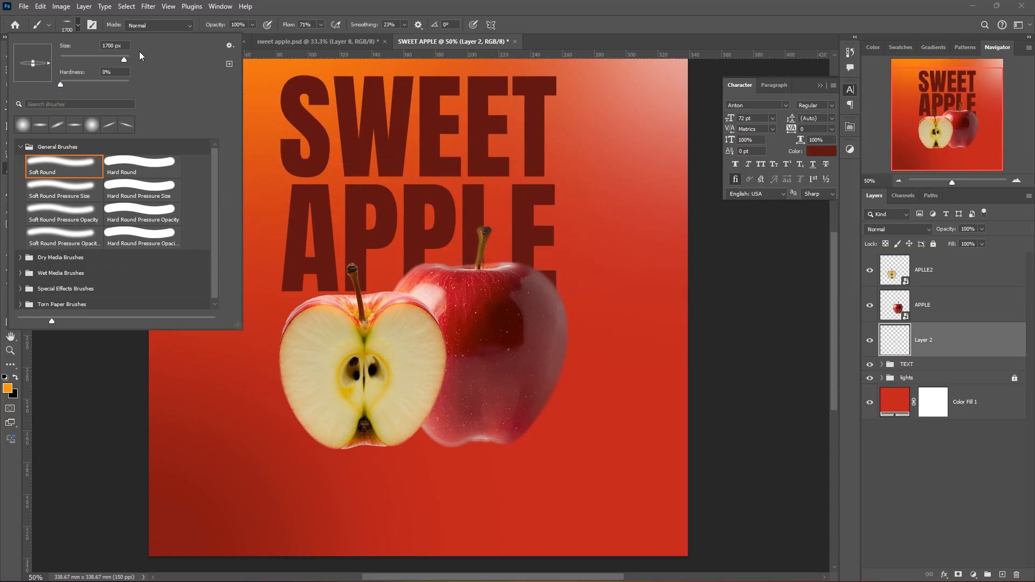
{"action": "left_click_drag", "start_coordinate": [109, 60], "coordinate": [104, 59]}
{"action": "left_click", "coordinate": [510, 15]}
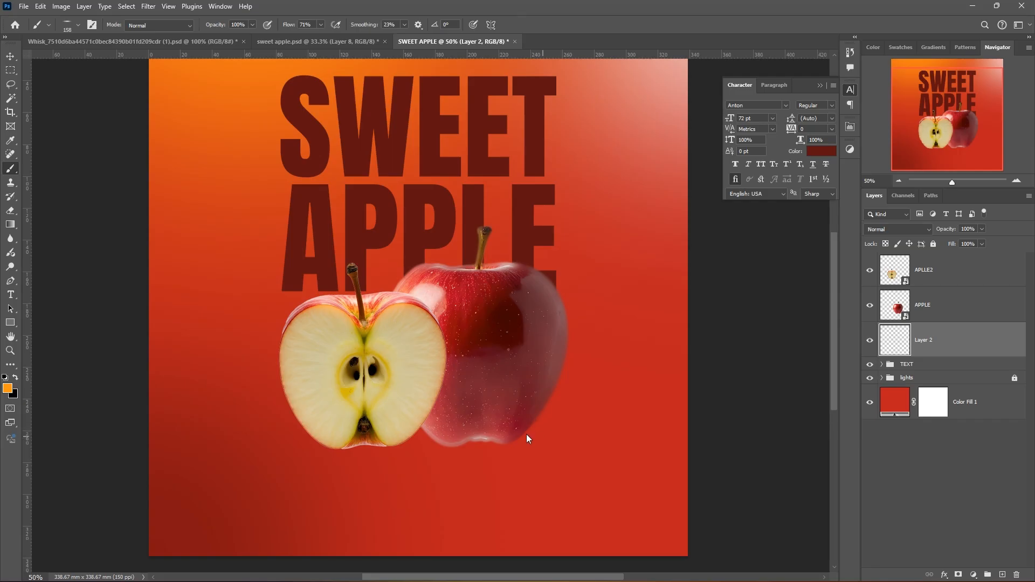
Stamp a black shadow on Layer 2 beneath both apples with the flattened soft brush at 1100 px
{"action": "key", "text": "bracketright"}
{"action": "key", "text": "bracketright"}
{"action": "key", "text": "bracketright"}
{"action": "key", "text": "bracketright"}
{"action": "key", "text": "bracketright"}
{"action": "key", "text": "bracketright"}
{"action": "key", "text": "bracketright"}
{"action": "key", "text": "bracketright"}
{"action": "key", "text": "bracketright"}
{"action": "key", "text": "bracketright"}
{"action": "key", "text": "bracketright"}
{"action": "key", "text": "bracketright"}
{"action": "key", "text": "bracketright"}
{"action": "key", "text": "bracketright"}
{"action": "key", "text": "bracketright"}
{"action": "key", "text": "bracketright"}
{"action": "key", "text": "bracketright"}
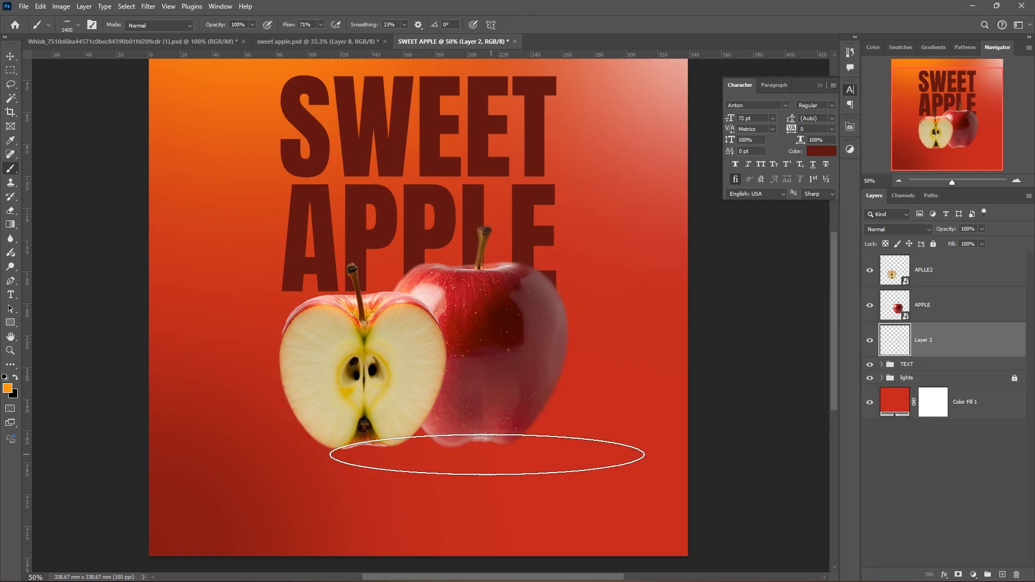
{"action": "key", "text": "bracketleft"}
{"action": "key", "text": "bracketleft"}
{"action": "key", "text": "bracketleft"}
{"action": "key", "text": "bracketleft"}
{"action": "key", "text": "bracketleft"}
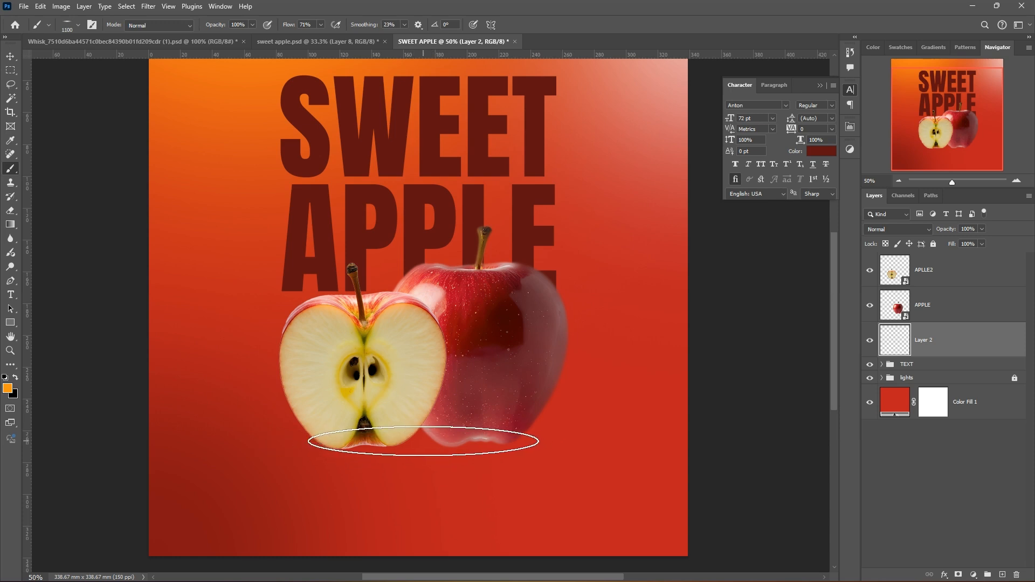
{"action": "left_click", "coordinate": [15, 379]}
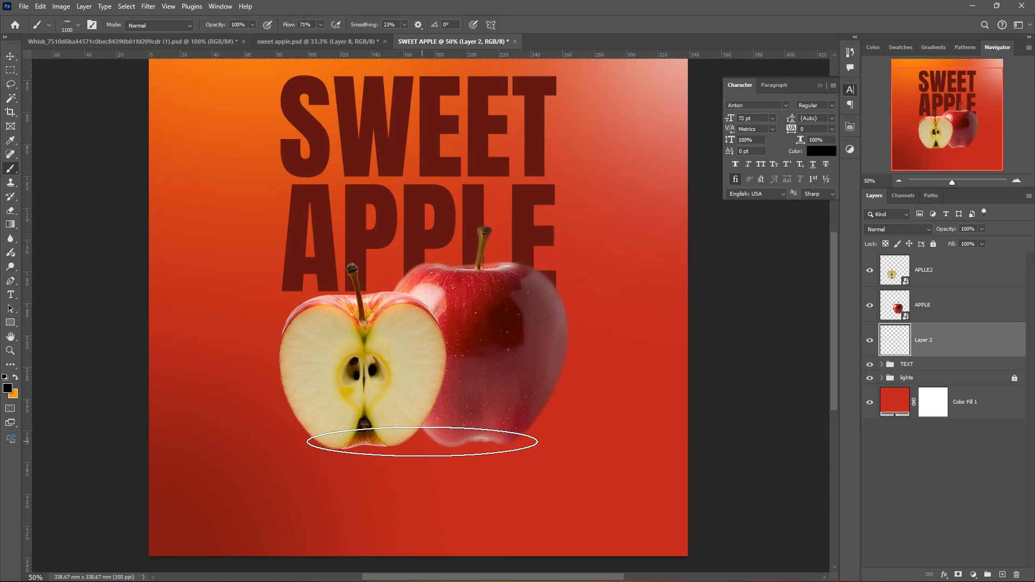
{"action": "left_click", "coordinate": [422, 441]}
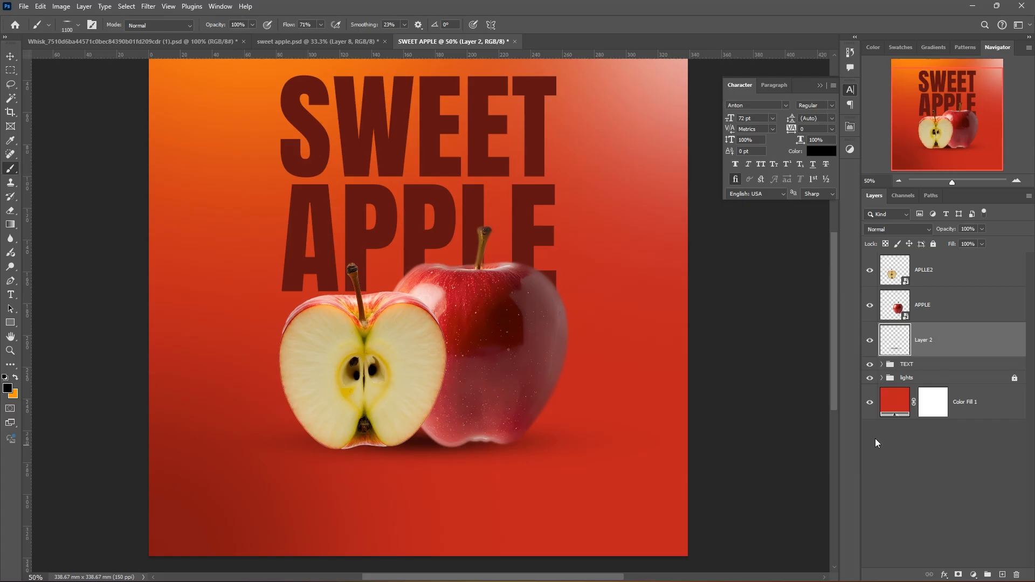
Shift the painted shadow left beneath the halved apple, and add a new layer above Layer 2
{"action": "key", "text": "v"}
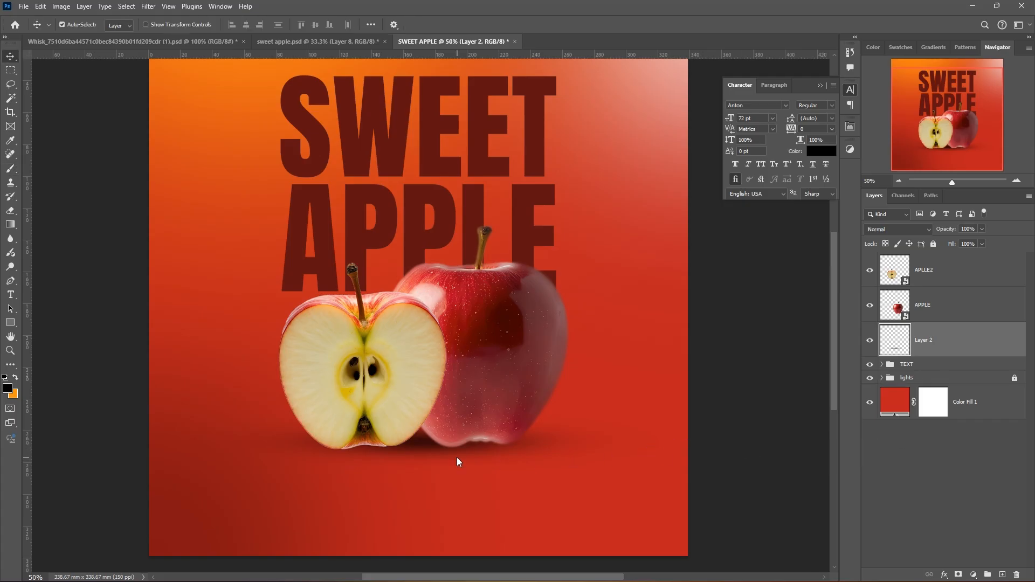
{"action": "left_click_drag", "start_coordinate": [457, 462], "coordinate": [527, 463]}
{"action": "left_click", "coordinate": [1003, 575]}
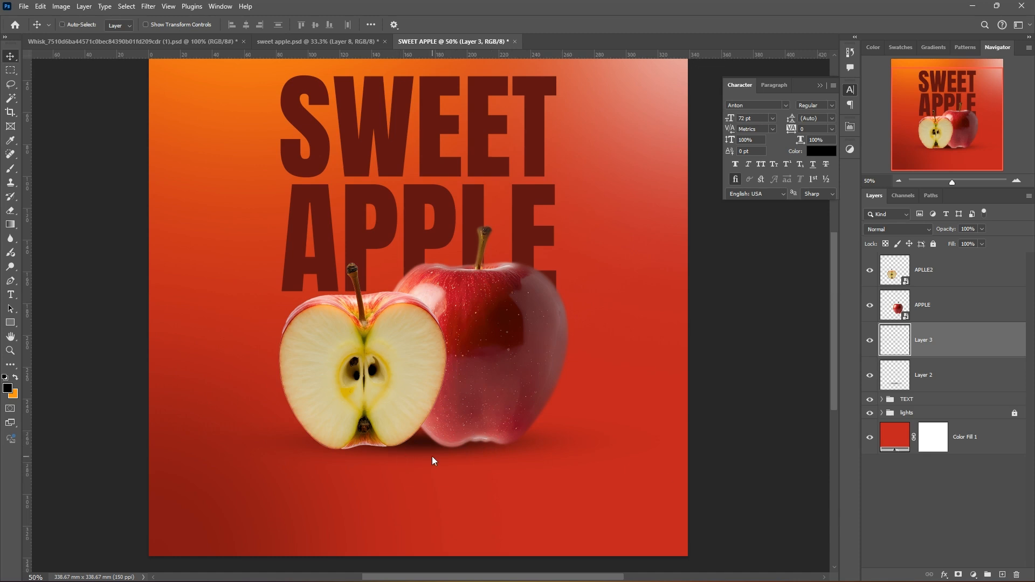
{"action": "mouse_move", "coordinate": [417, 446]}
{"action": "left_mouse_down"}
{"action": "mouse_move", "coordinate": [392, 454]}
{"action": "mouse_move", "coordinate": [431, 443]}
{"action": "left_mouse_up"}
{"action": "left_click", "coordinate": [760, 424]}
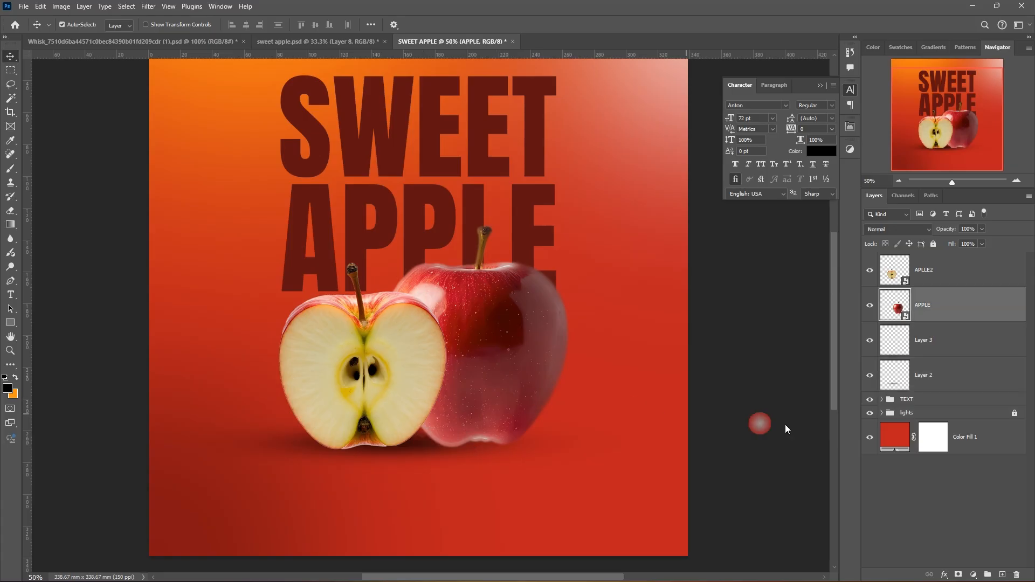
Stamp a smaller black shadow under the whole apple's base on Layer 3 with the flattened brush at 600 px
{"action": "left_click", "coordinate": [944, 351]}
{"action": "key", "text": "b"}
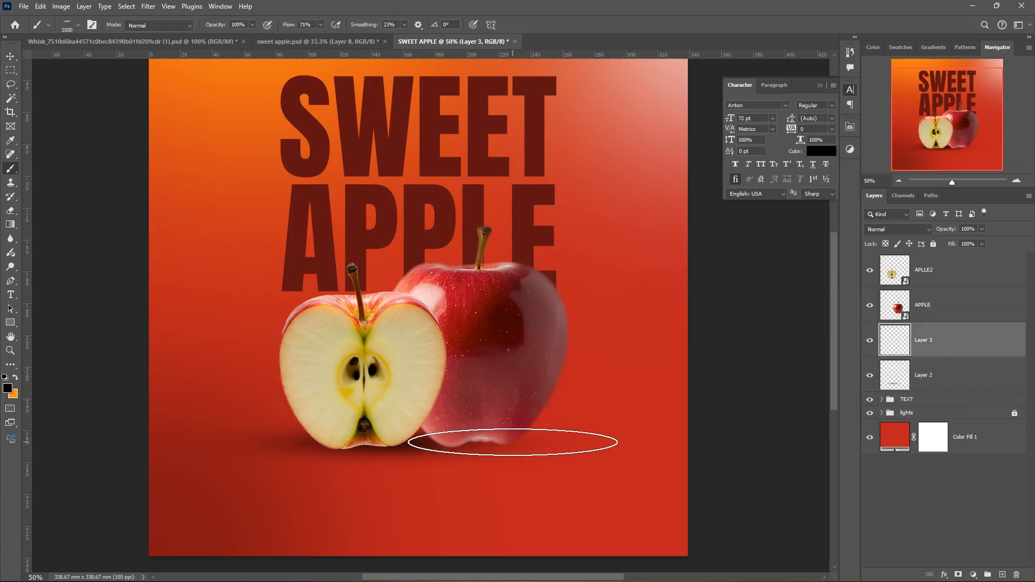
{"action": "key", "text": "bracketleft"}
{"action": "key", "text": "bracketleft"}
{"action": "key", "text": "bracketleft"}
{"action": "key", "text": "bracketleft"}
{"action": "key", "text": "bracketleft"}
{"action": "left_click", "coordinate": [490, 441]}
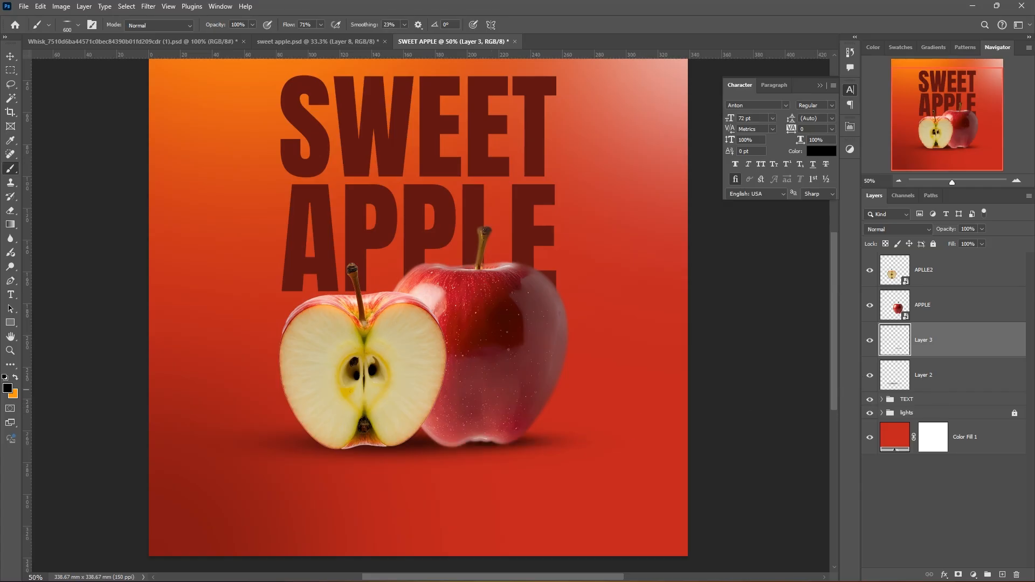
Set the opacity of both shadow layers, Layer 2 and Layer 3, to 74%
{"action": "left_click", "coordinate": [954, 375], "text": "shift"}
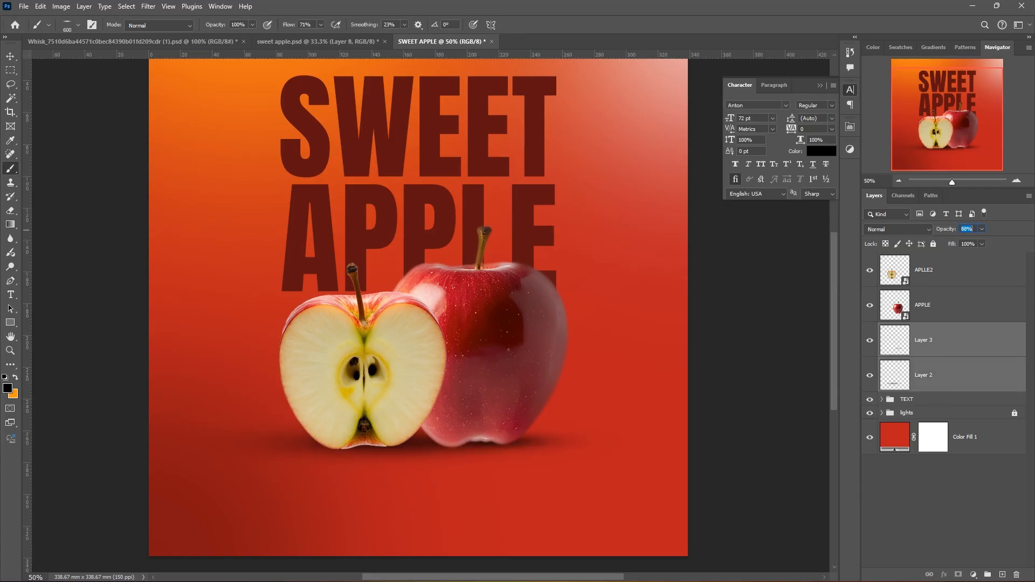
{"action": "type", "text": "60"}
{"action": "key", "text": "Return"}
{"action": "type", "text": "74"}
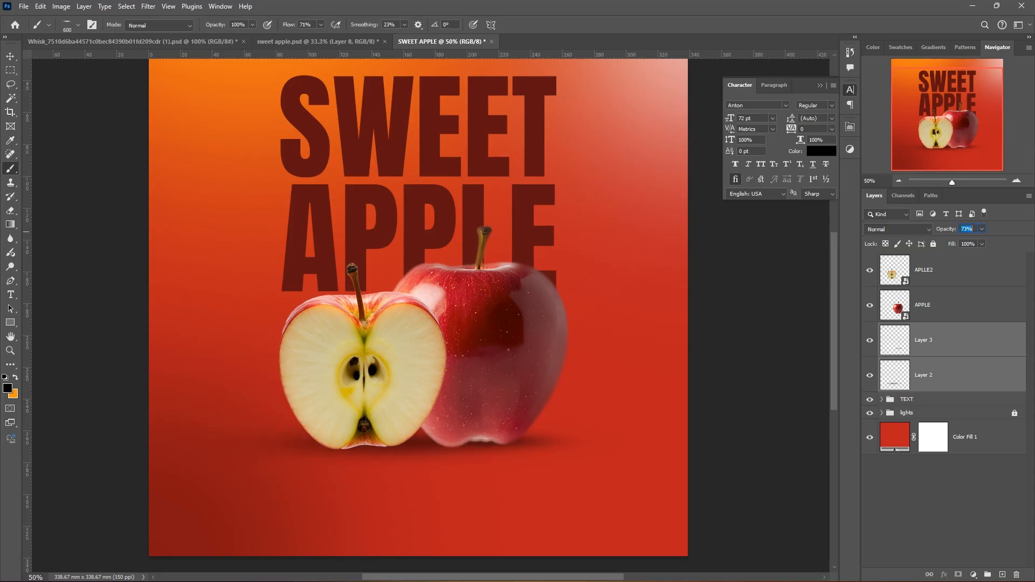
{"action": "key", "text": "Return"}
{"action": "key", "text": "v"}
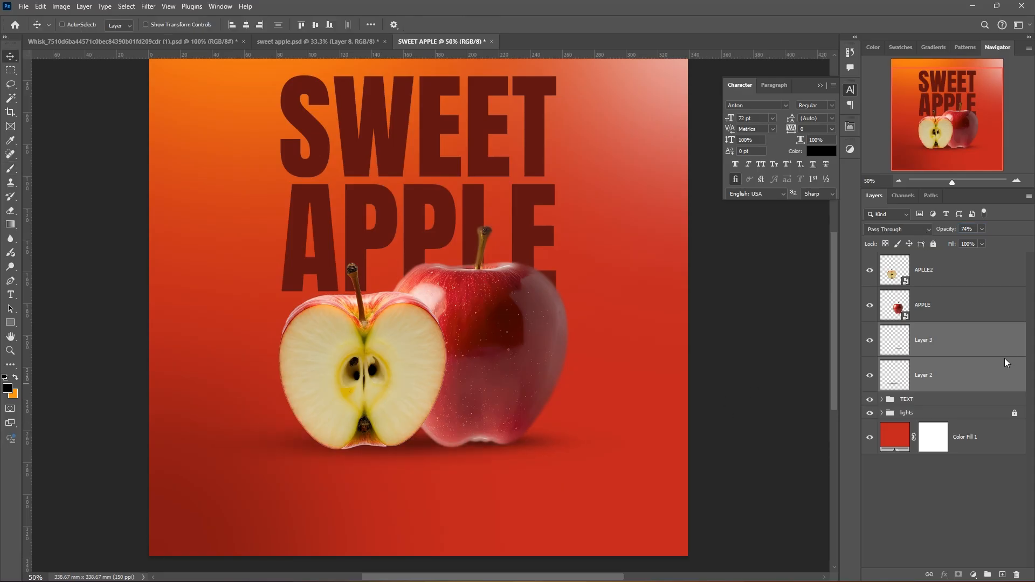
Group the two apple layers with both shadow layers and name the group "apple"
{"action": "left_click", "coordinate": [931, 272], "text": "shift"}
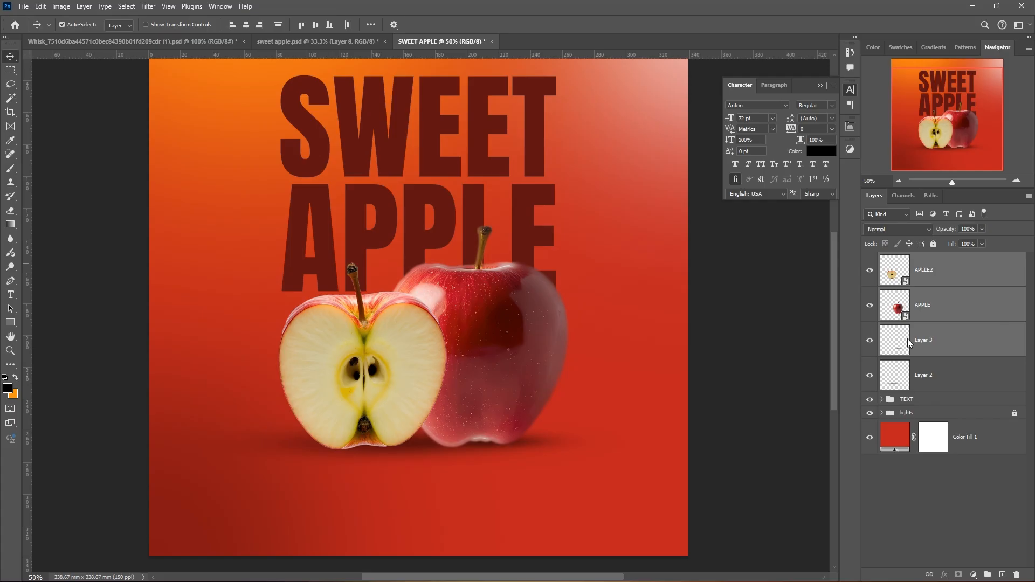
{"action": "left_click", "coordinate": [924, 375], "text": "shift"}
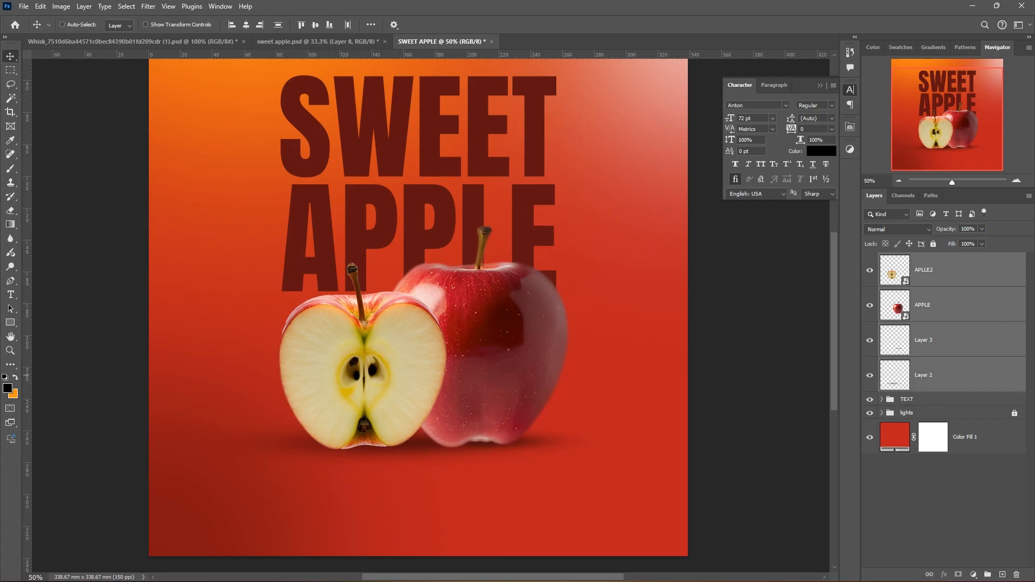
{"action": "key", "text": "ctrl+g"}
{"action": "double_click", "coordinate": [911, 260]}
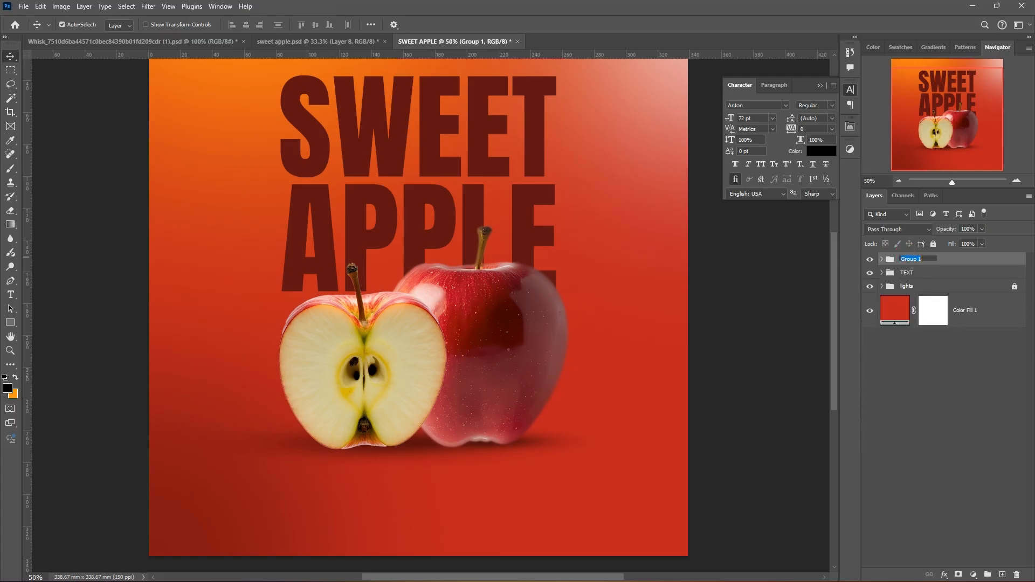
{"action": "type", "text": "apple"}
{"action": "key", "text": "Return"}
Bring the seated woman cutout from the Whisk document into the apple group, directly above the APPLE layer, and place her over the apples
{"action": "left_click", "coordinate": [881, 259]}
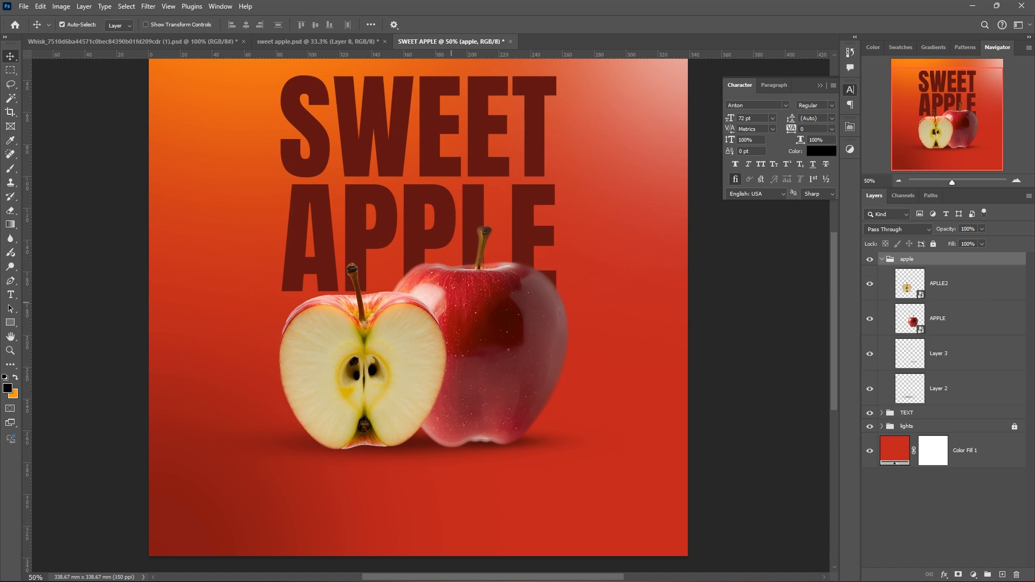
{"action": "left_click", "coordinate": [956, 327]}
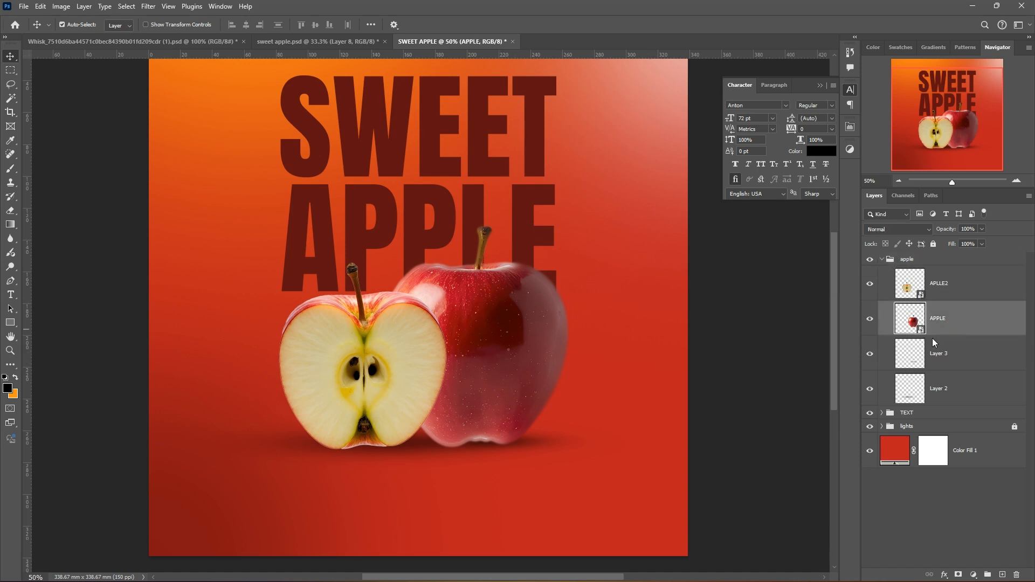
{"action": "left_click", "coordinate": [938, 297]}
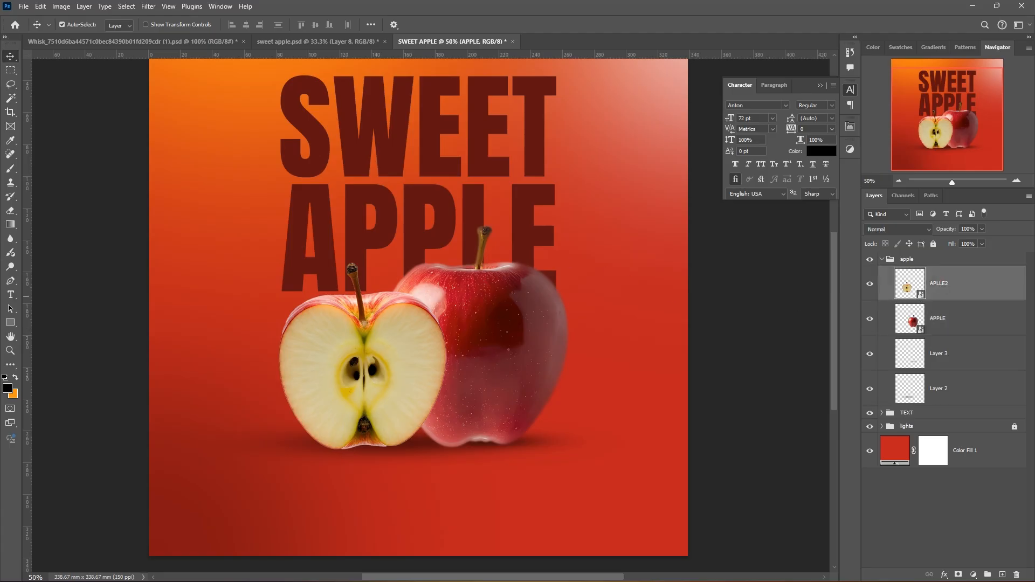
{"action": "left_click", "coordinate": [936, 315]}
{"action": "left_click", "coordinate": [944, 292]}
{"action": "left_click", "coordinate": [930, 312]}
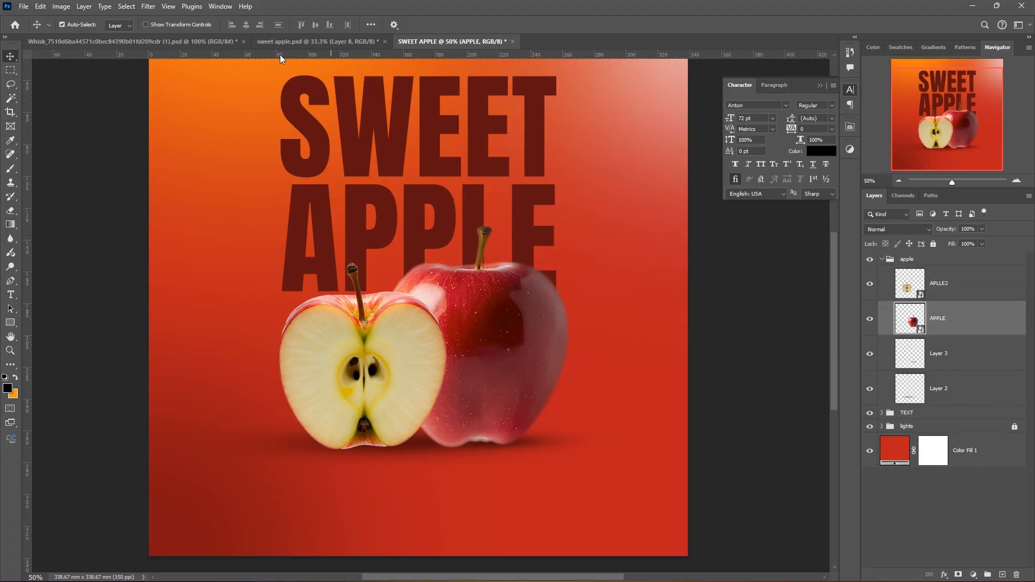
{"action": "left_click", "coordinate": [157, 43]}
{"action": "left_click_drag", "start_coordinate": [418, 212], "coordinate": [457, 286]}
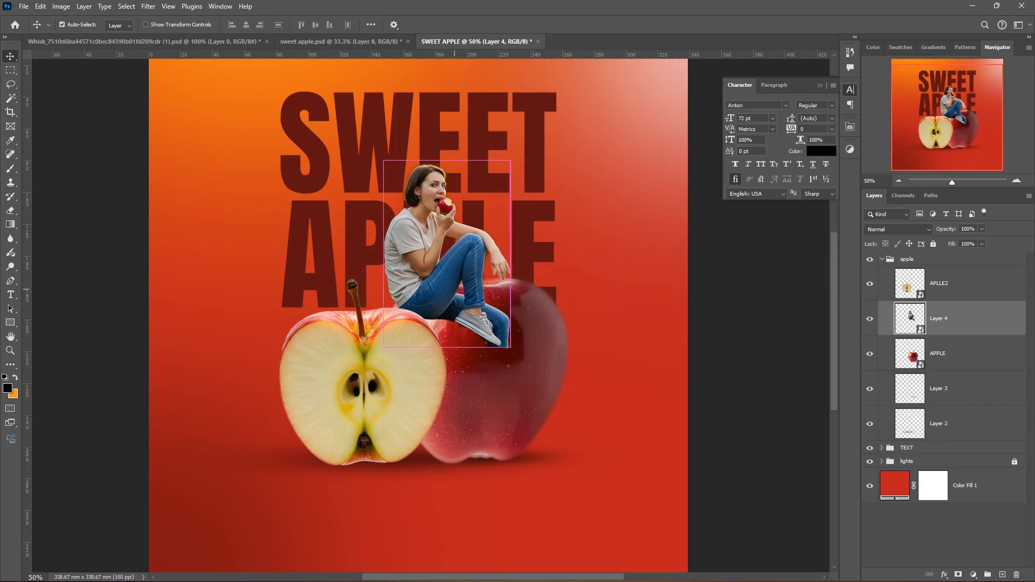
Flip the seated woman horizontally so she faces the halved apple's side
{"action": "key", "text": "ctrl+t"}
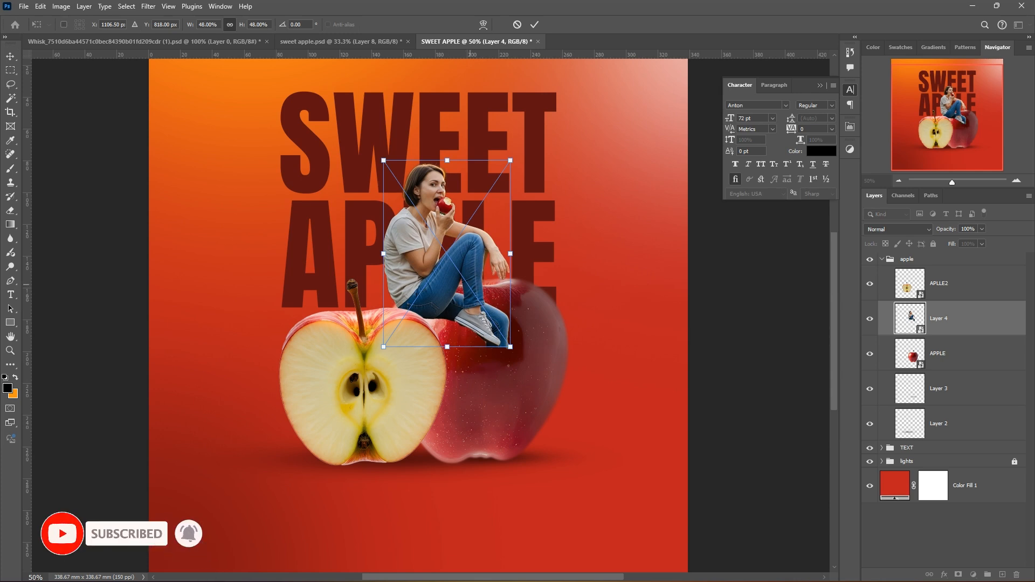
{"action": "right_click", "coordinate": [469, 285]}
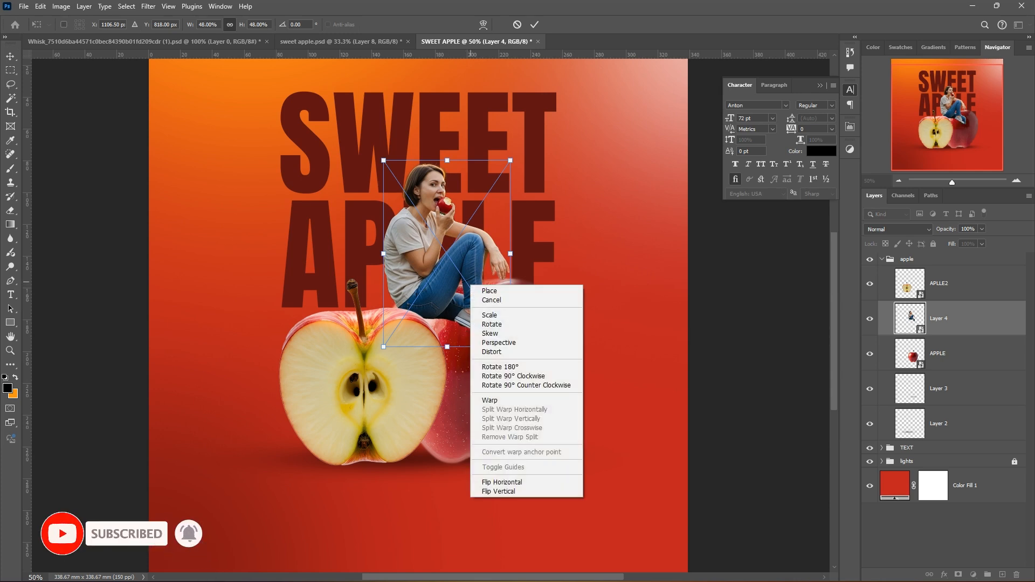
{"action": "left_click", "coordinate": [526, 482]}
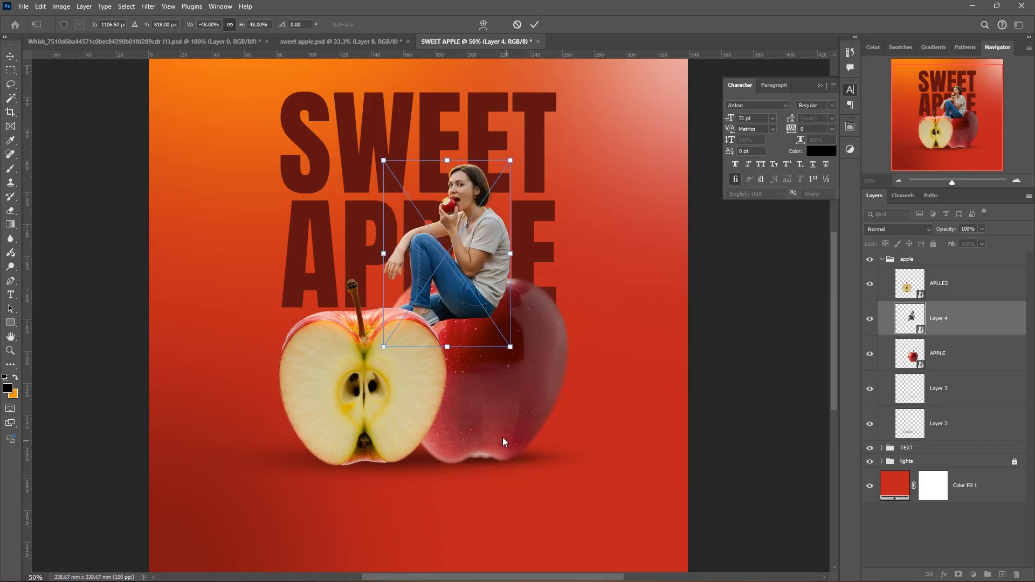
{"action": "key", "text": "Return"}
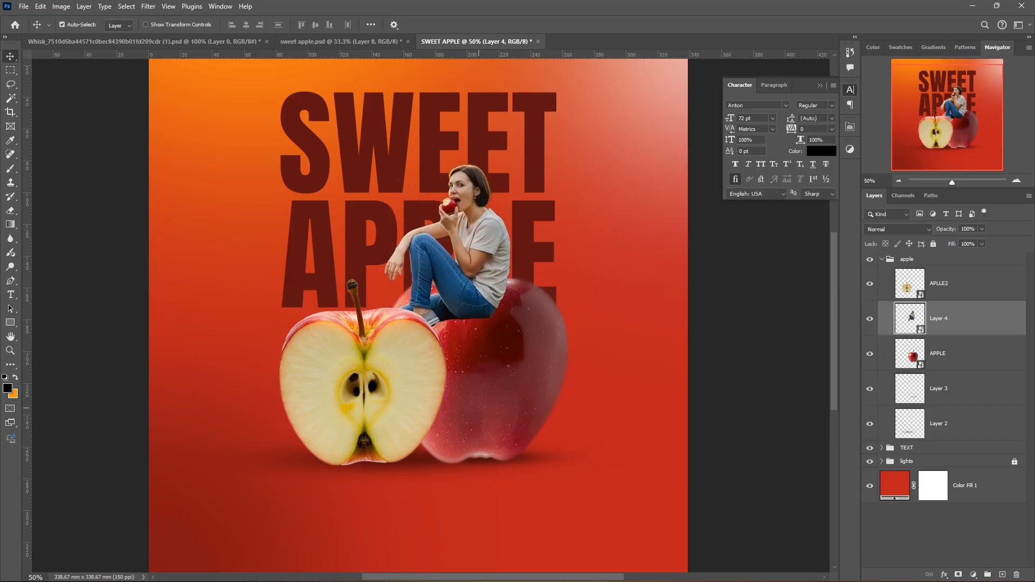
Move the seated woman toward the halved apple so the whole apple's stem shows behind her back
{"action": "key", "text": "ctrl+plus"}
{"action": "key", "text": "ctrl+plus"}
{"action": "key", "text": "ctrl+plus"}
{"action": "left_click_drag", "start_coordinate": [550, 218], "coordinate": [571, 432]}
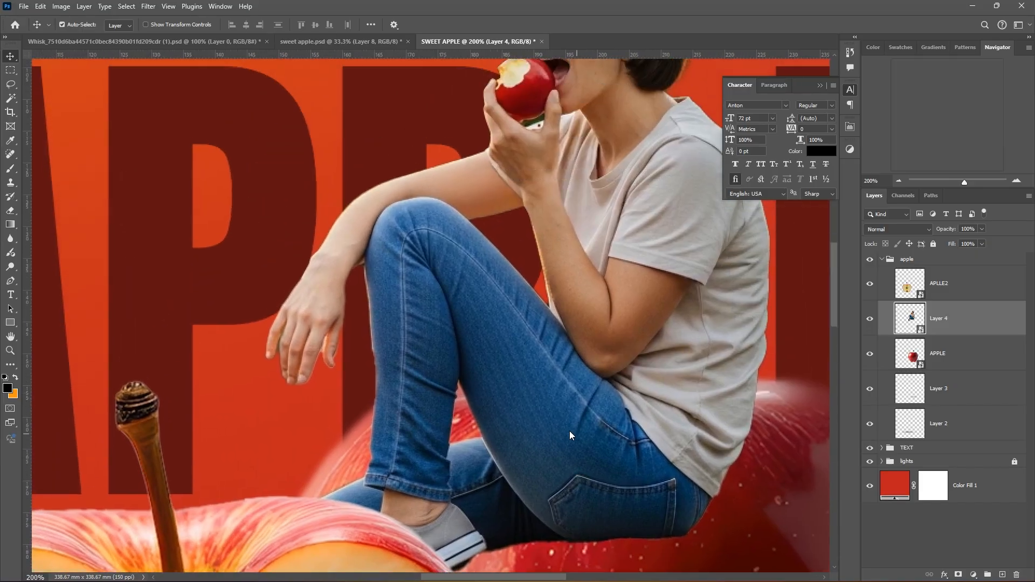
{"action": "left_click_drag", "start_coordinate": [642, 372], "coordinate": [432, 342]}
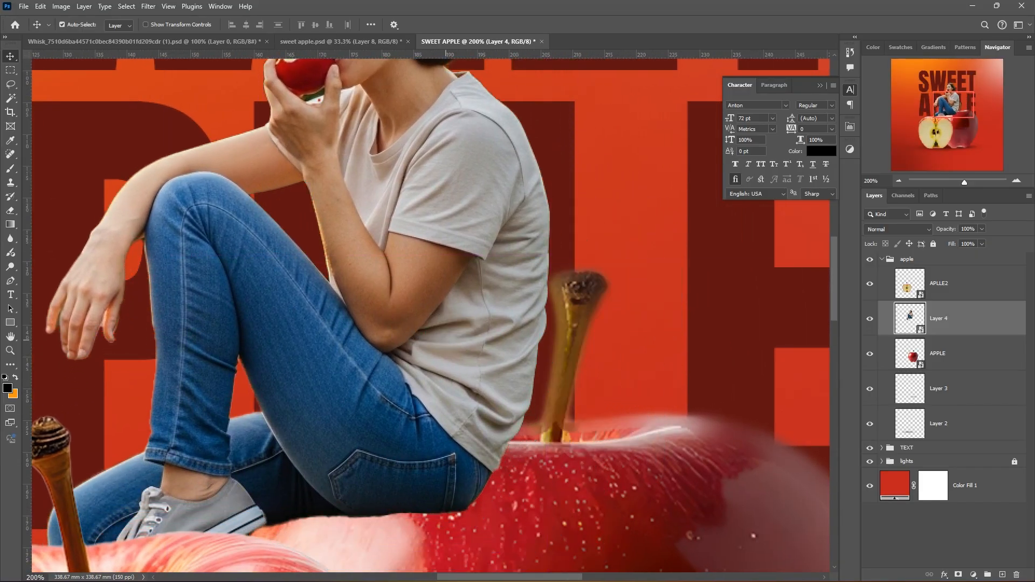
{"action": "key", "text": "ctrl+minus"}
{"action": "left_click_drag", "start_coordinate": [600, 360], "coordinate": [694, 407]}
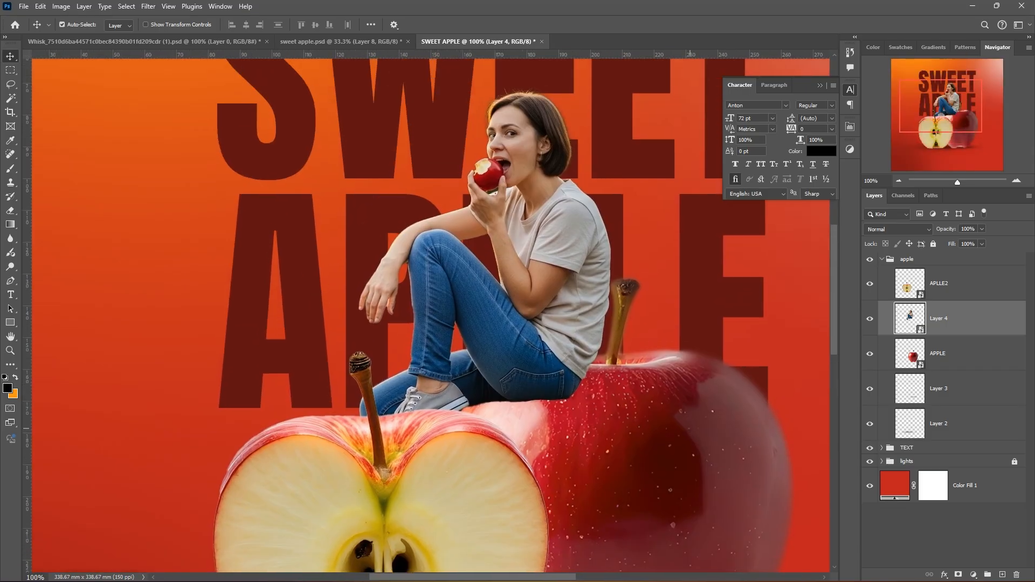
Fine-tune the seated woman's position on the whole apple, nudging her slightly up and toward its stem
{"action": "mouse_move", "coordinate": [561, 346]}
{"action": "left_mouse_down"}
{"action": "mouse_move", "coordinate": [569, 327]}
{"action": "mouse_move", "coordinate": [558, 333]}
{"action": "left_mouse_up"}
{"action": "left_click_drag", "start_coordinate": [561, 418], "coordinate": [592, 429]}
{"action": "left_click_drag", "start_coordinate": [571, 429], "coordinate": [572, 213]}
{"action": "left_click_drag", "start_coordinate": [443, 415], "coordinate": [450, 415]}
{"action": "scroll", "coordinate": [622, 407], "scroll_direction": "up", "scroll_amount": 2}
{"action": "left_click_drag", "start_coordinate": [621, 403], "coordinate": [609, 512]}
{"action": "left_click_drag", "start_coordinate": [493, 275], "coordinate": [503, 279]}
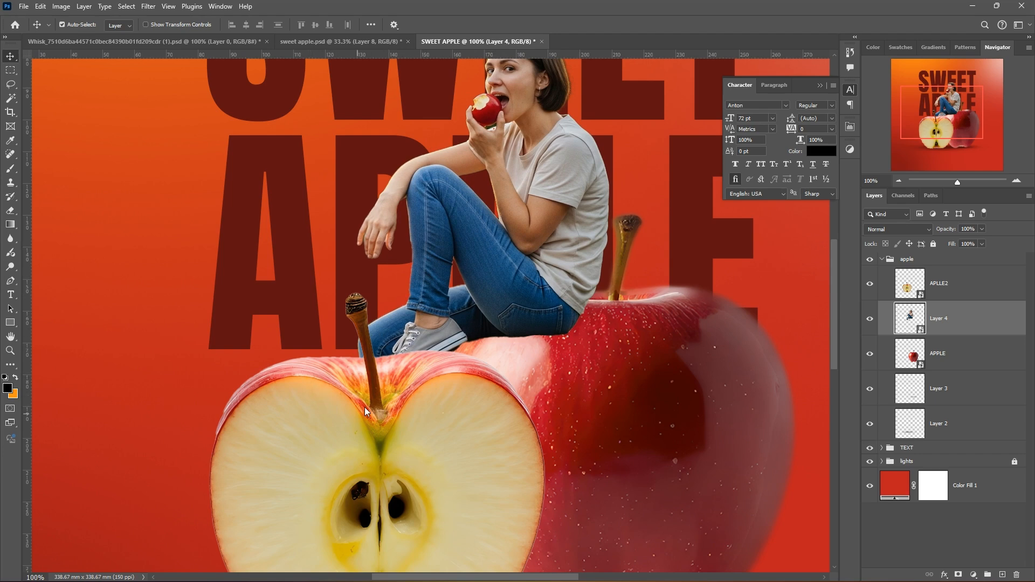
{"action": "left_click", "coordinate": [424, 413]}
{"action": "left_click_drag", "start_coordinate": [564, 301], "coordinate": [568, 288]}
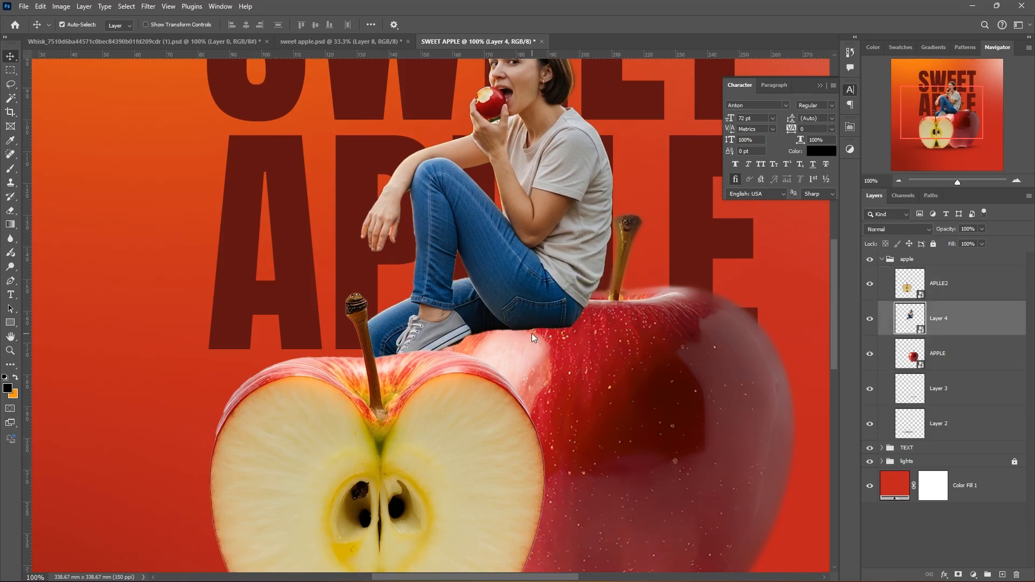
Lower the whole apple by about 1.7 mm and bring the woman down so she rests on its top surface
{"action": "scroll", "coordinate": [590, 357], "scroll_direction": "up", "scroll_amount": 2}
{"action": "left_click_drag", "start_coordinate": [578, 343], "coordinate": [582, 322]}
{"action": "left_click_drag", "start_coordinate": [579, 383], "coordinate": [575, 392]}
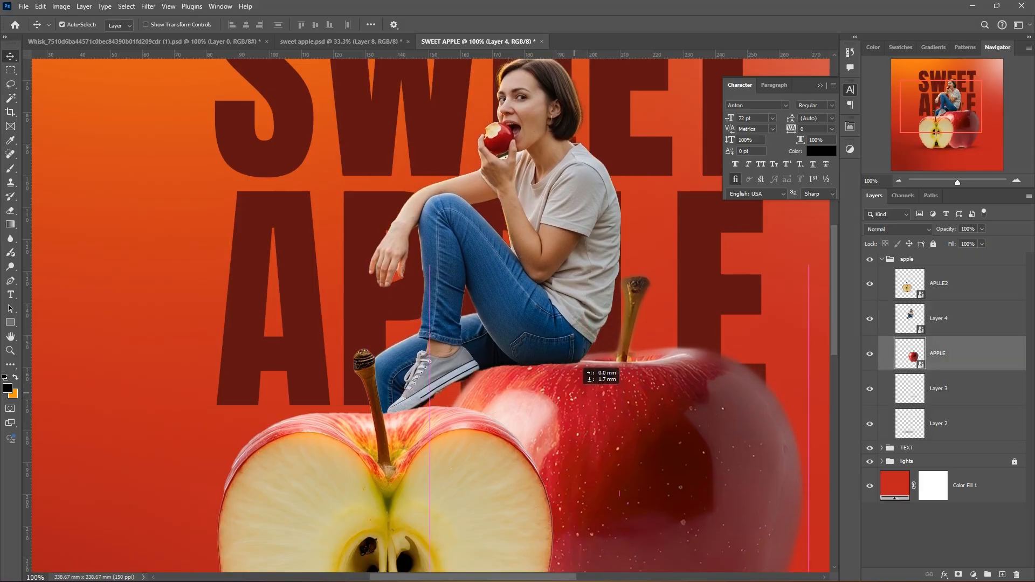
{"action": "left_click_drag", "start_coordinate": [541, 338], "coordinate": [539, 357]}
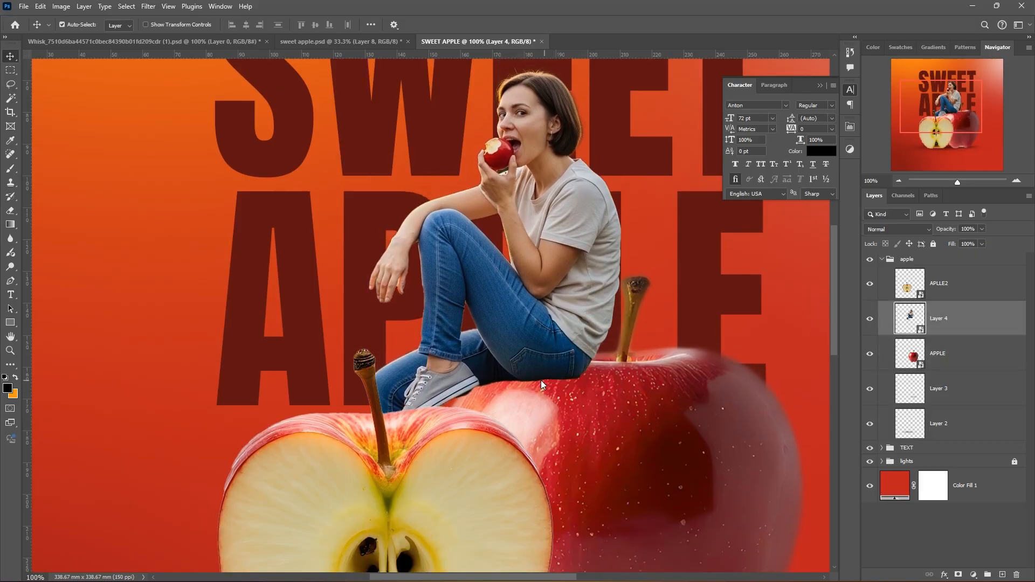
Raise the halved apple slightly so its upper edge overlaps the woman's shoe
{"action": "left_click_drag", "start_coordinate": [469, 434], "coordinate": [482, 427]}
{"action": "left_click_drag", "start_coordinate": [566, 428], "coordinate": [490, 356]}
{"action": "left_click_drag", "start_coordinate": [582, 271], "coordinate": [568, 377]}
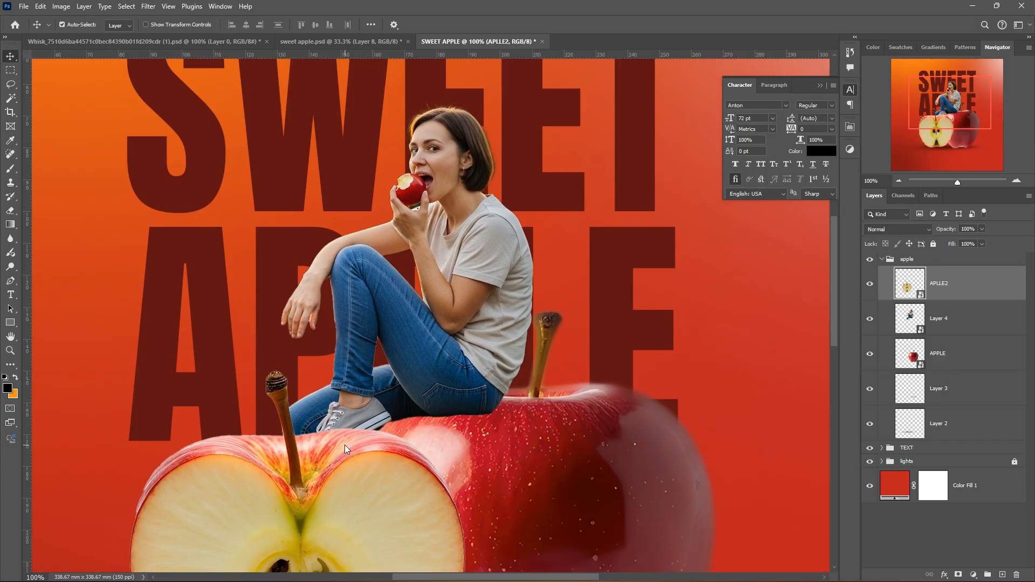
Hide and reshow the halved apple to check the shoe behind it, and add a layer mask to the APLLE2 layer
{"action": "key", "text": "ctrl+plus"}
{"action": "key", "text": "ctrl+plus"}
{"action": "left_click_drag", "start_coordinate": [381, 400], "coordinate": [714, 94]}
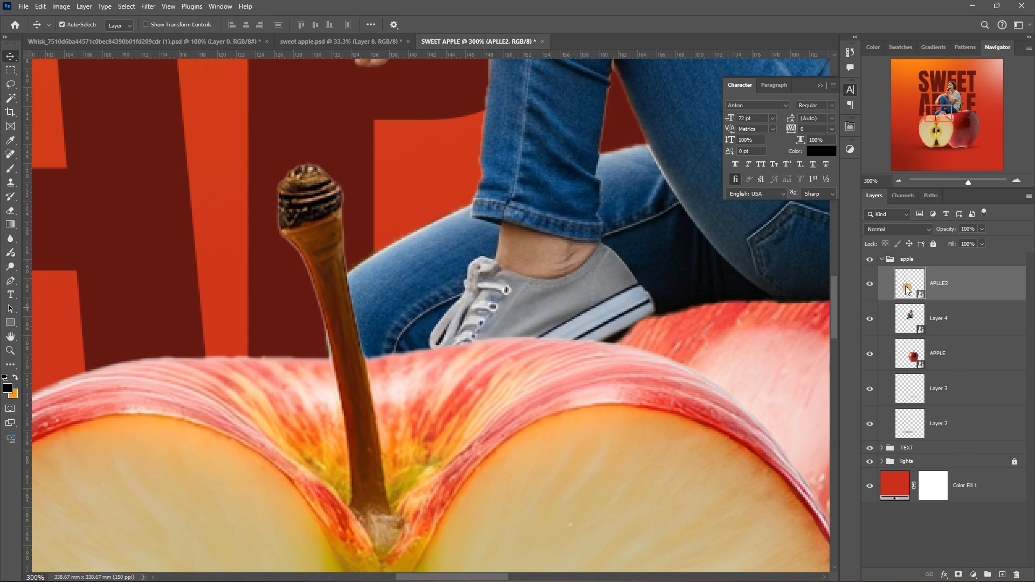
{"action": "left_click", "coordinate": [870, 283]}
{"action": "left_click", "coordinate": [870, 283]}
{"action": "left_click", "coordinate": [869, 283]}
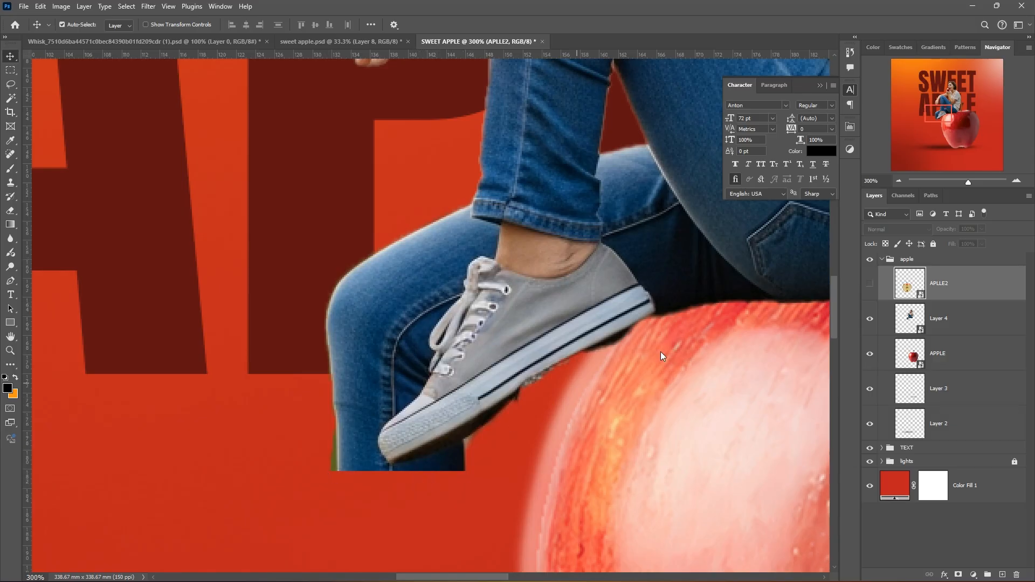
{"action": "left_click", "coordinate": [869, 284]}
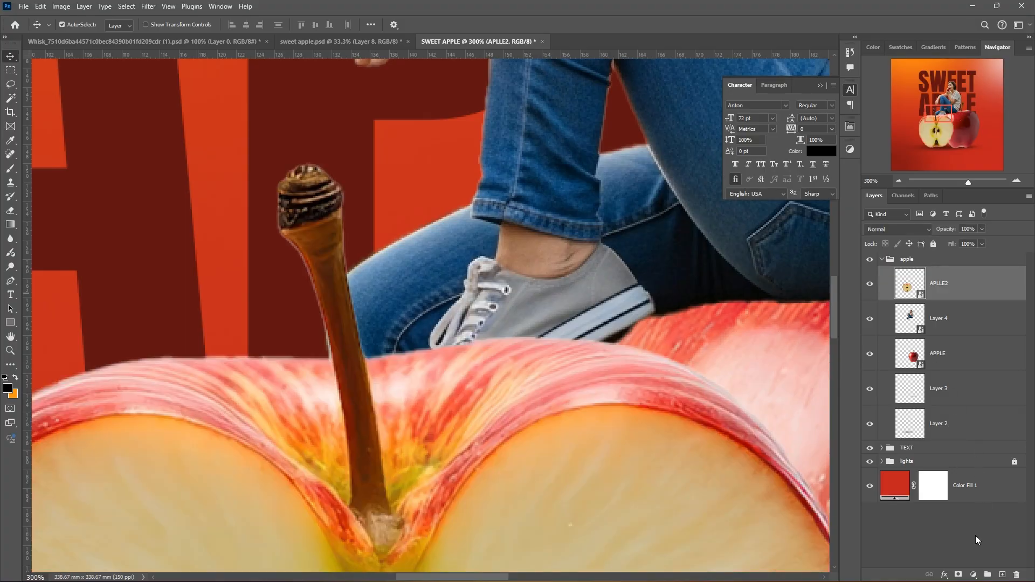
{"action": "left_click", "coordinate": [956, 575]}
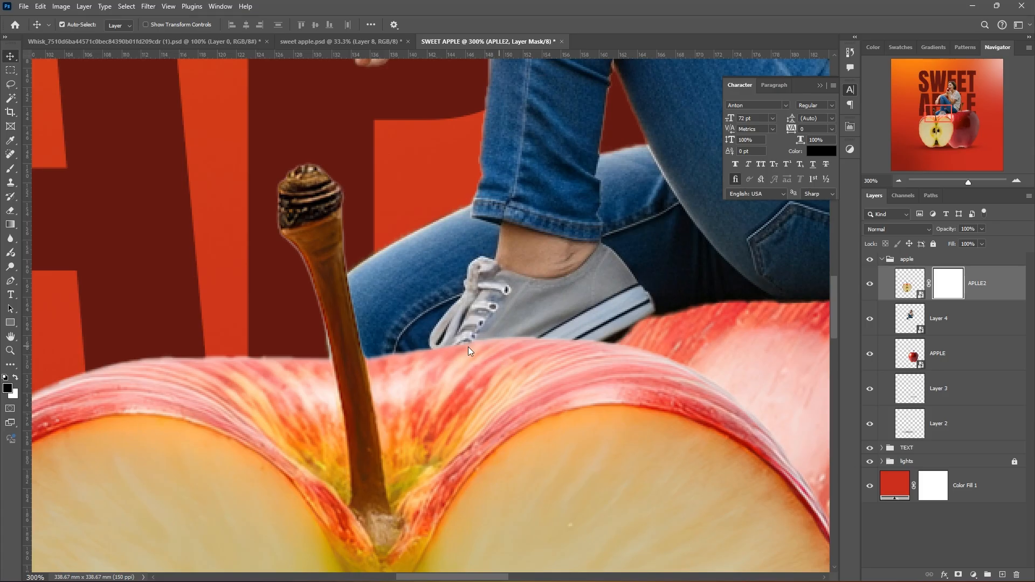
{"action": "left_click", "coordinate": [16, 379]}
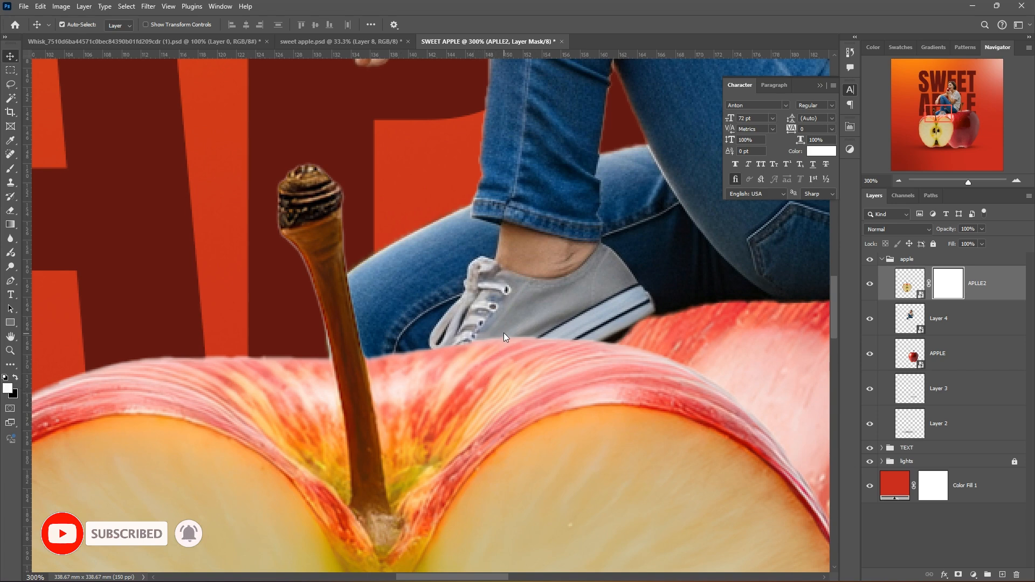
{"action": "left_click", "coordinate": [15, 379]}
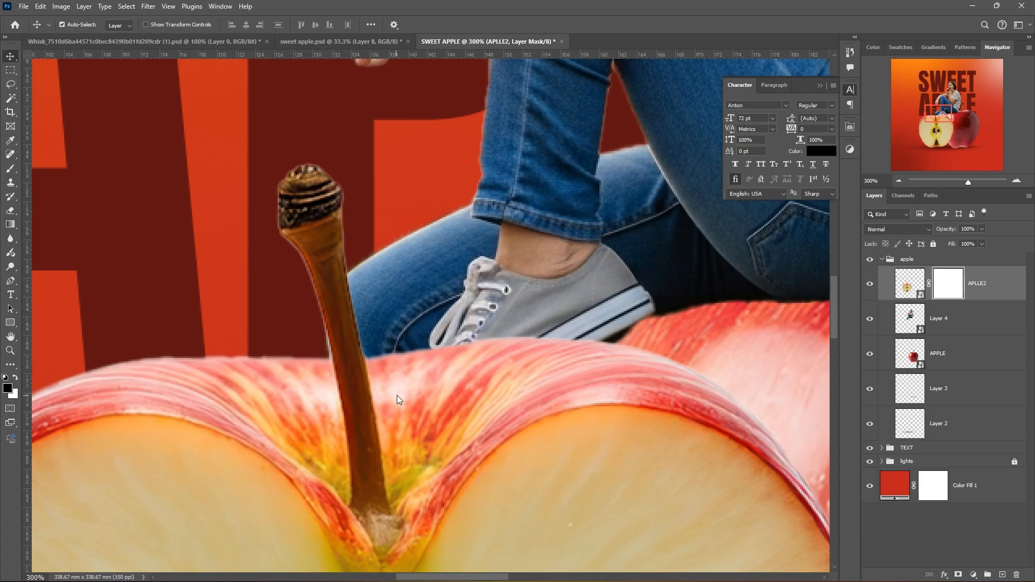
Choose the Soft Round brush for masking and reduce its size to 50 px
{"action": "key", "text": "b"}
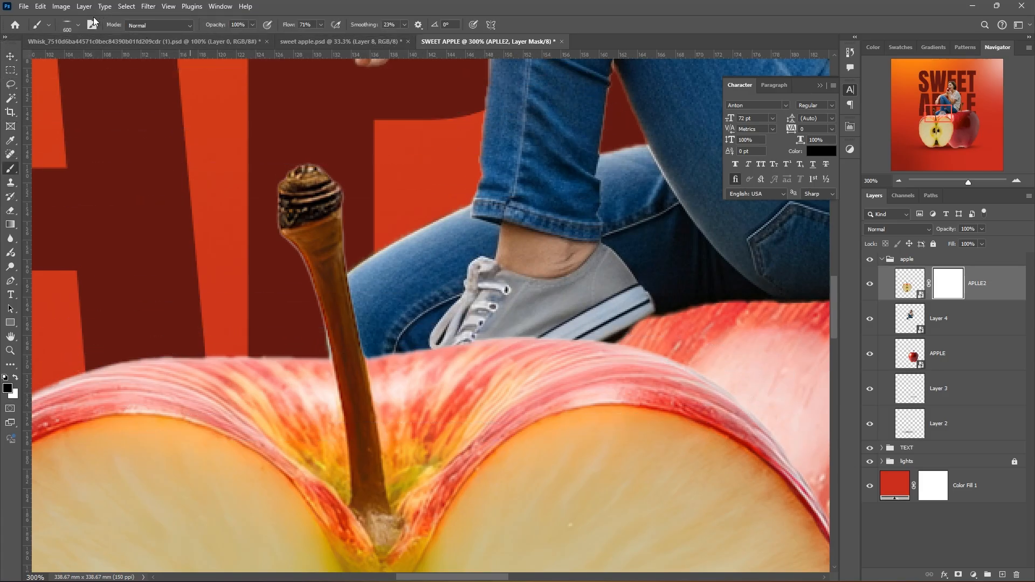
{"action": "left_click", "coordinate": [77, 25]}
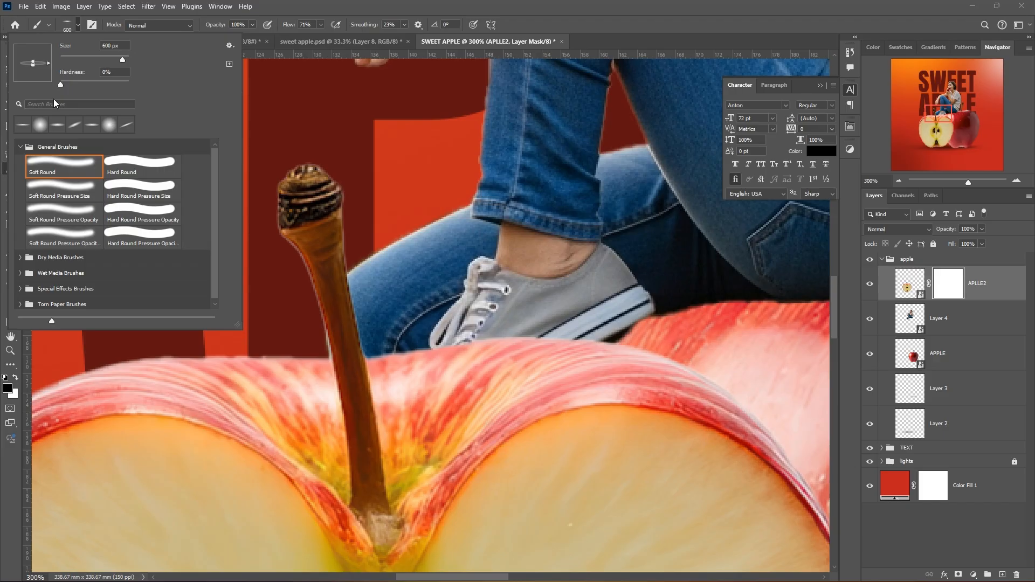
{"action": "left_click", "coordinate": [64, 166]}
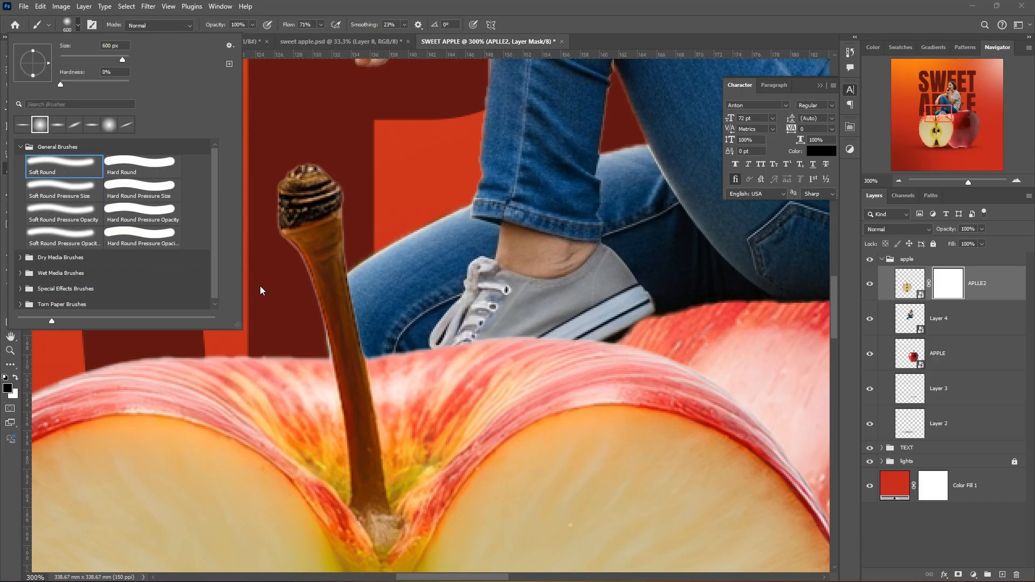
{"action": "left_click", "coordinate": [581, 2]}
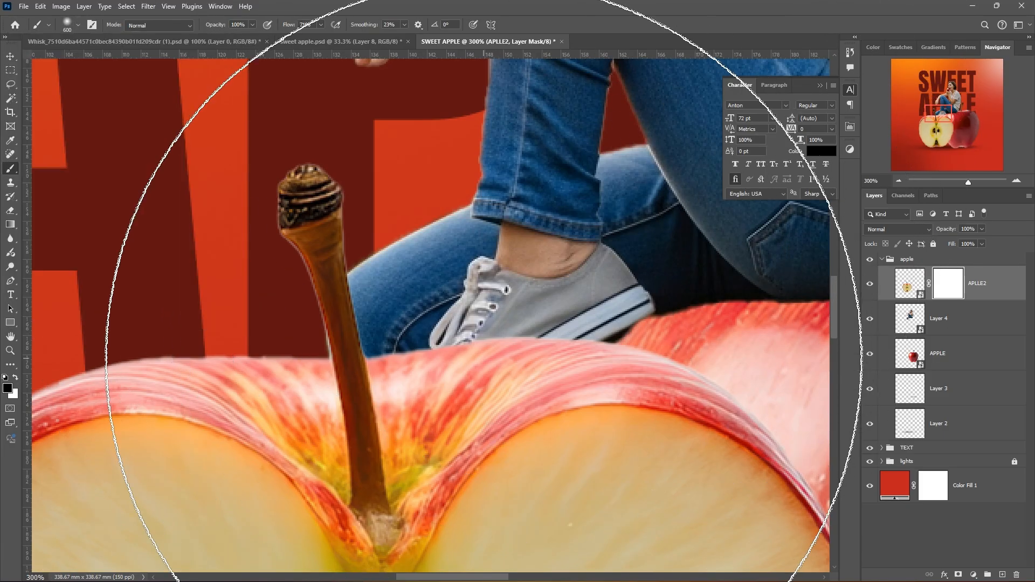
{"action": "key", "text": "bracketleft"}
{"action": "key", "text": "bracketleft"}
{"action": "key", "text": "bracketleft"}
{"action": "key", "text": "bracketleft"}
{"action": "key", "text": "bracketleft"}
{"action": "key", "text": "bracketleft"}
{"action": "key", "text": "bracketleft"}
{"action": "key", "text": "bracketleft"}
{"action": "key", "text": "bracketleft"}
{"action": "key", "text": "bracketleft"}
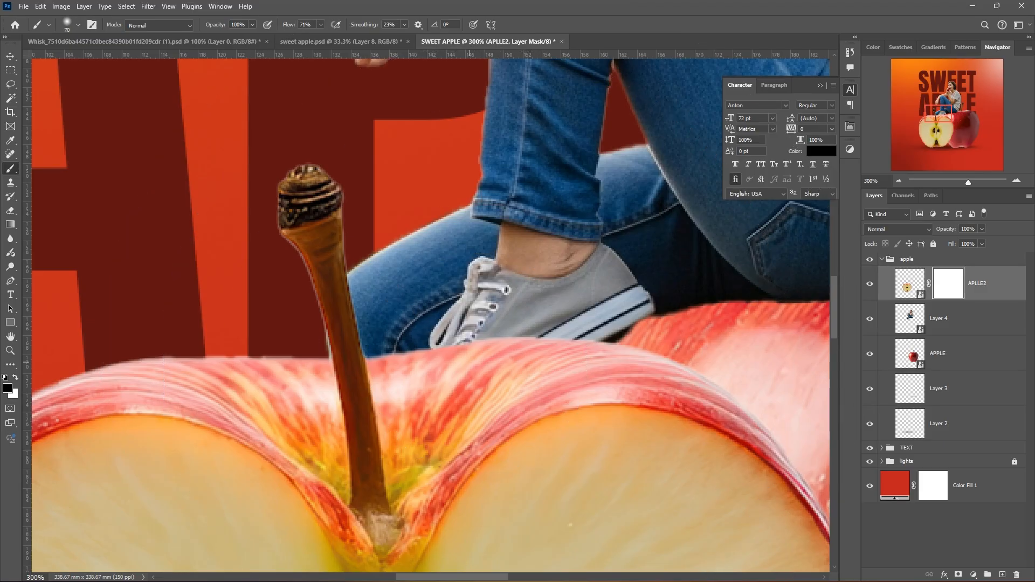
{"action": "key", "text": "bracketright"}
Paint black on the APLLE2 mask over the shoe area to reveal the sneaker up to its toe beside the stem
{"action": "left_click_drag", "start_coordinate": [437, 373], "coordinate": [412, 378]}
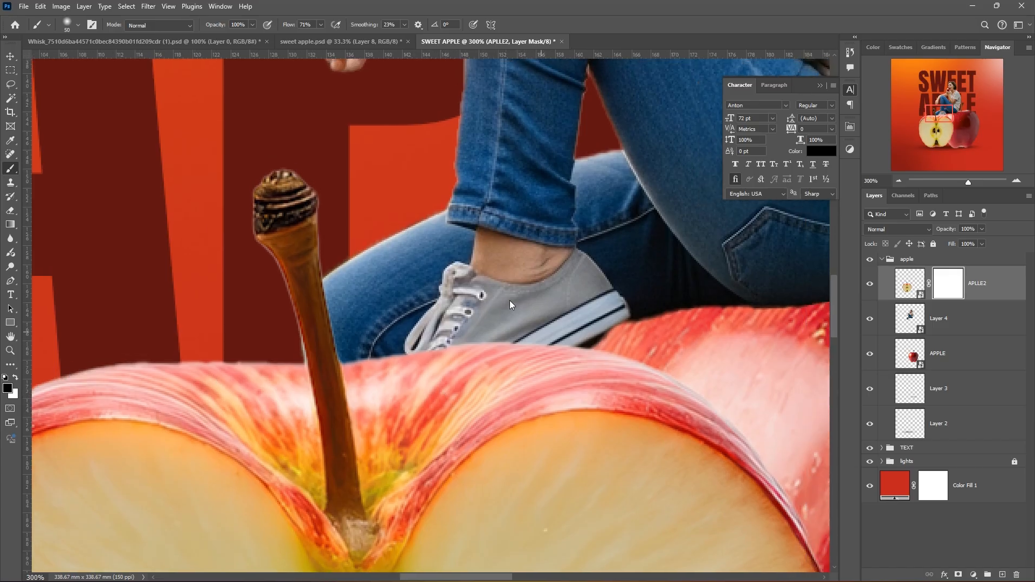
{"action": "mouse_move", "coordinate": [510, 300]}
{"action": "left_mouse_down"}
{"action": "mouse_move", "coordinate": [420, 332]}
{"action": "mouse_move", "coordinate": [419, 318]}
{"action": "mouse_move", "coordinate": [402, 354]}
{"action": "mouse_move", "coordinate": [395, 331]}
{"action": "left_mouse_up"}
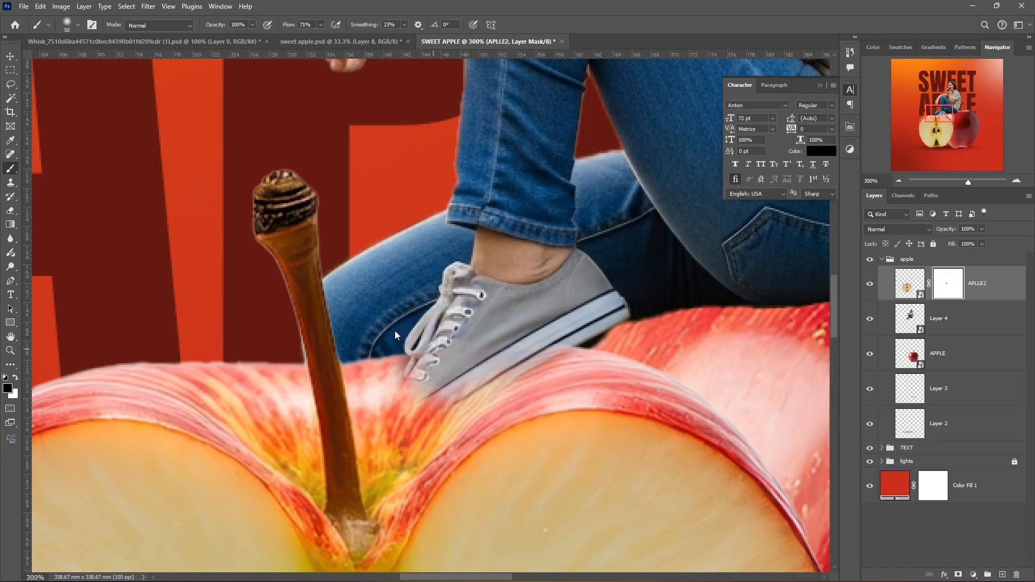
{"action": "mouse_move", "coordinate": [490, 299]}
{"action": "left_mouse_down"}
{"action": "mouse_move", "coordinate": [510, 293]}
{"action": "mouse_move", "coordinate": [503, 301]}
{"action": "left_mouse_up"}
{"action": "scroll", "coordinate": [564, 332], "scroll_direction": "up", "scroll_amount": 1}
{"action": "scroll", "coordinate": [539, 313], "scroll_direction": "down", "scroll_amount": 2}
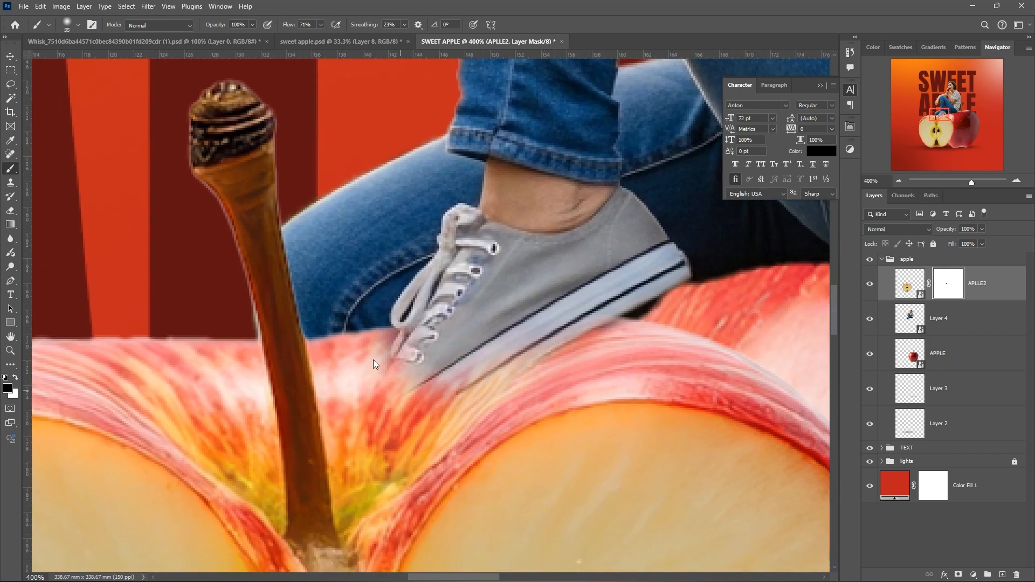
{"action": "mouse_move", "coordinate": [372, 370]}
{"action": "left_mouse_down"}
{"action": "mouse_move", "coordinate": [341, 409]}
{"action": "mouse_move", "coordinate": [359, 400]}
{"action": "mouse_move", "coordinate": [372, 415]}
{"action": "mouse_move", "coordinate": [381, 378]}
{"action": "mouse_move", "coordinate": [446, 321]}
{"action": "mouse_move", "coordinate": [442, 331]}
{"action": "mouse_move", "coordinate": [480, 321]}
{"action": "mouse_move", "coordinate": [537, 258]}
{"action": "mouse_move", "coordinate": [593, 254]}
{"action": "left_mouse_up"}
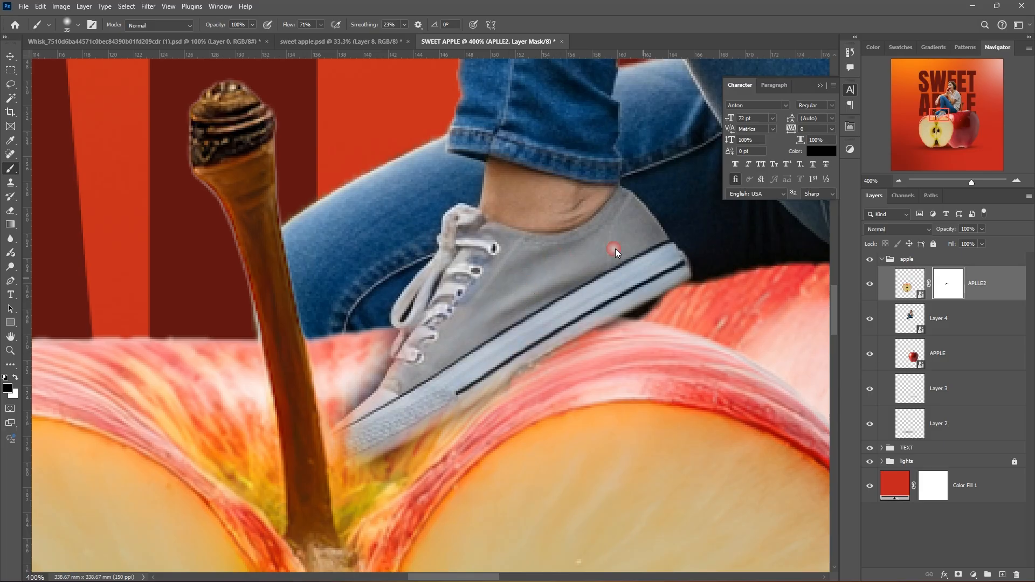
{"action": "left_click_drag", "start_coordinate": [422, 331], "coordinate": [520, 300]}
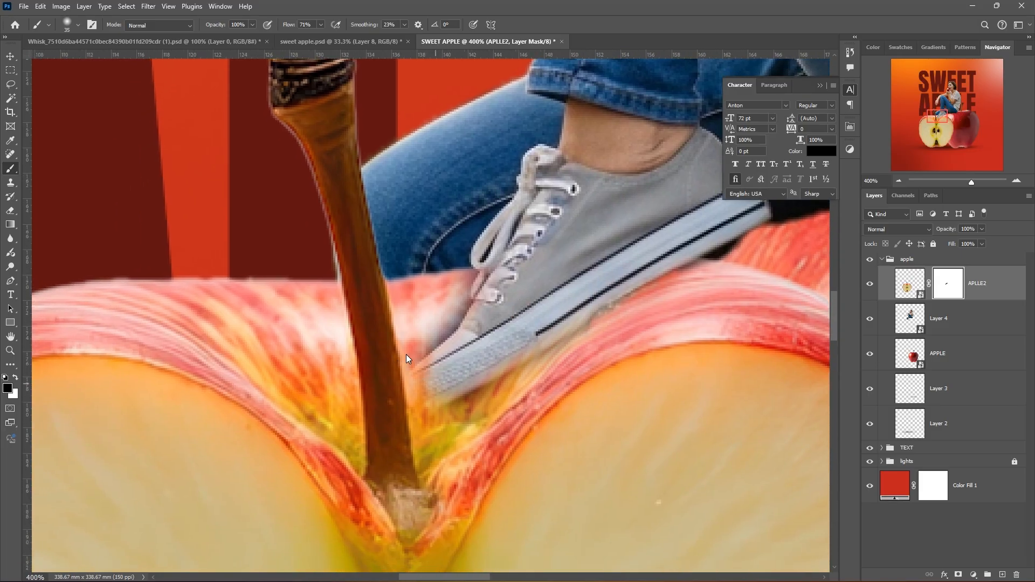
{"action": "left_click_drag", "start_coordinate": [406, 354], "coordinate": [407, 361]}
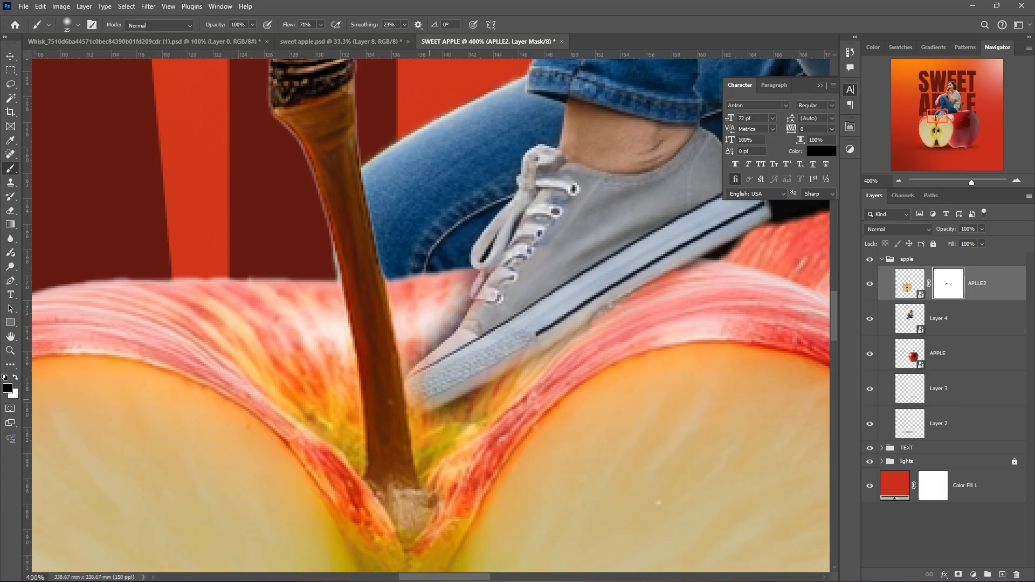
Refine the APLLE2 mask along the shoe's toe and sole edge with a smaller 10 px brush
{"action": "key", "text": "bracketleft"}
{"action": "key", "text": "bracketleft"}
{"action": "key", "text": "bracketleft"}
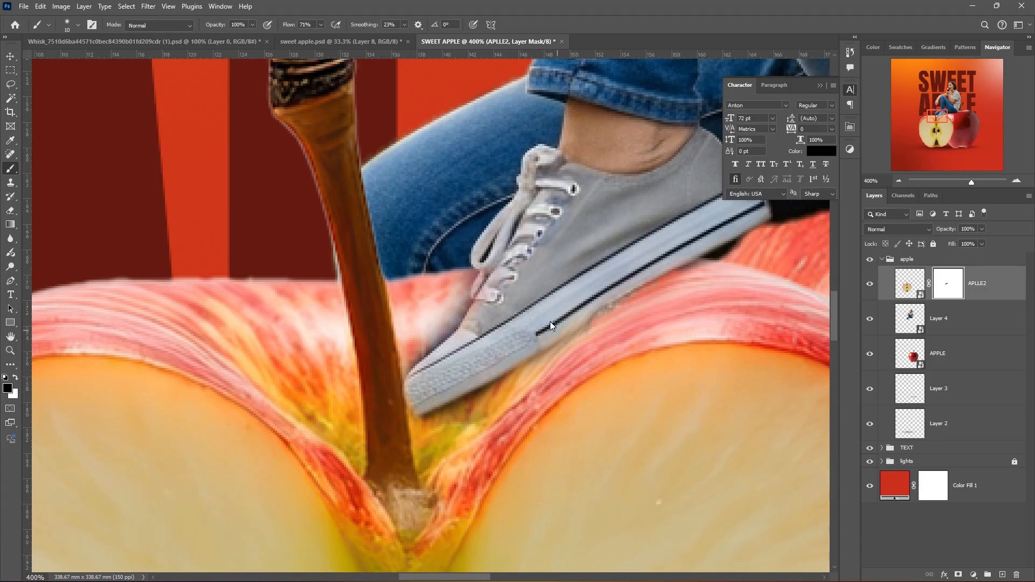
{"action": "left_click", "coordinate": [568, 334]}
{"action": "left_click_drag", "start_coordinate": [599, 380], "coordinate": [526, 455]}
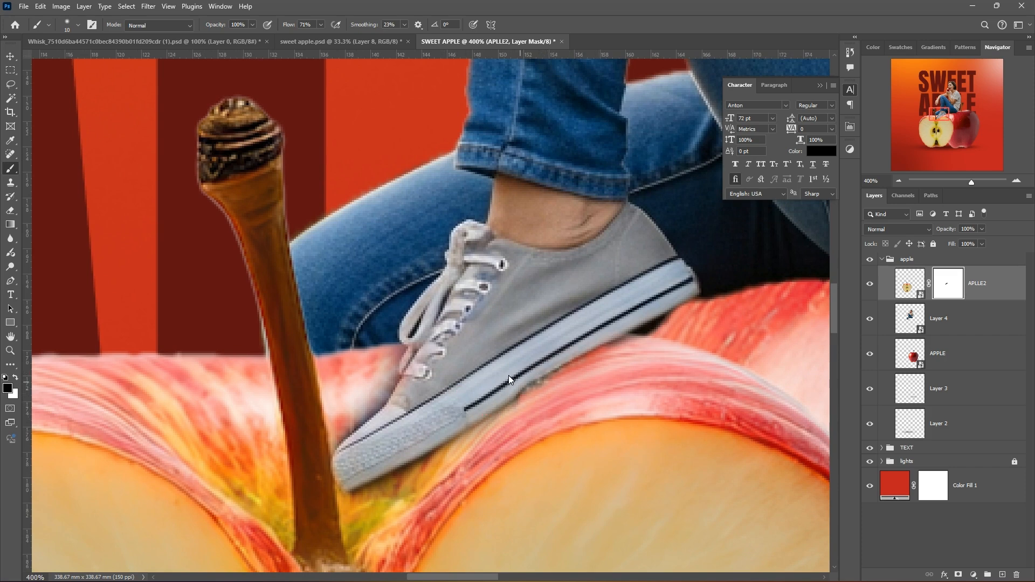
{"action": "left_click_drag", "start_coordinate": [464, 409], "coordinate": [507, 392]}
{"action": "mouse_move", "coordinate": [561, 370]}
{"action": "left_mouse_down"}
{"action": "mouse_move", "coordinate": [548, 360]}
{"action": "mouse_move", "coordinate": [539, 316]}
{"action": "mouse_move", "coordinate": [604, 254]}
{"action": "mouse_move", "coordinate": [568, 318]}
{"action": "mouse_move", "coordinate": [548, 318]}
{"action": "left_mouse_up"}
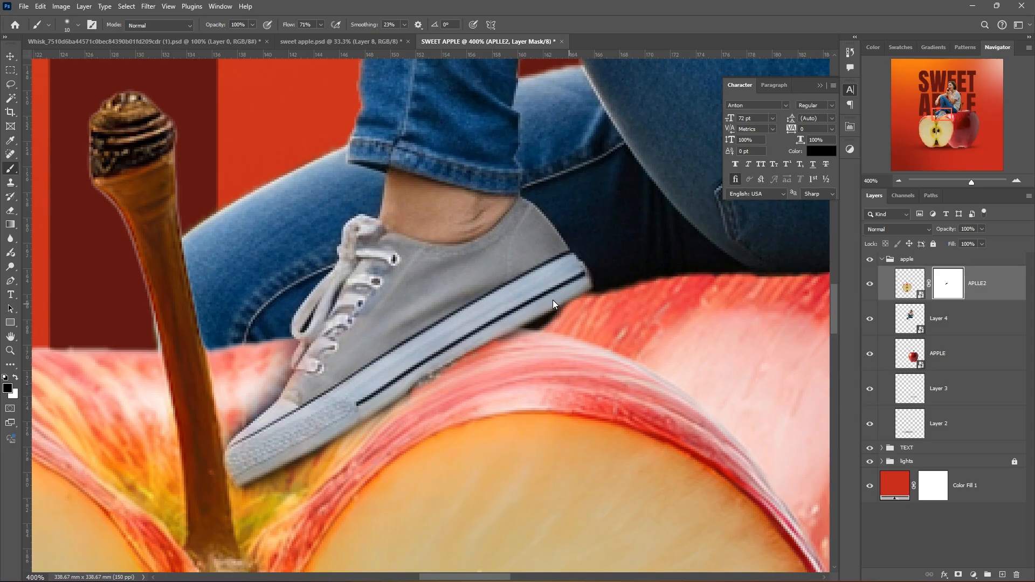
{"action": "left_click_drag", "start_coordinate": [522, 329], "coordinate": [546, 323]}
{"action": "mouse_move", "coordinate": [613, 370]}
{"action": "left_mouse_down"}
{"action": "mouse_move", "coordinate": [614, 361]}
{"action": "mouse_move", "coordinate": [570, 374]}
{"action": "left_mouse_up"}
Check how the revealed shoe sits on the halved apple, both in the whole composition and close up
{"action": "key", "text": "v"}
{"action": "left_click_drag", "start_coordinate": [304, 410], "coordinate": [341, 284]}
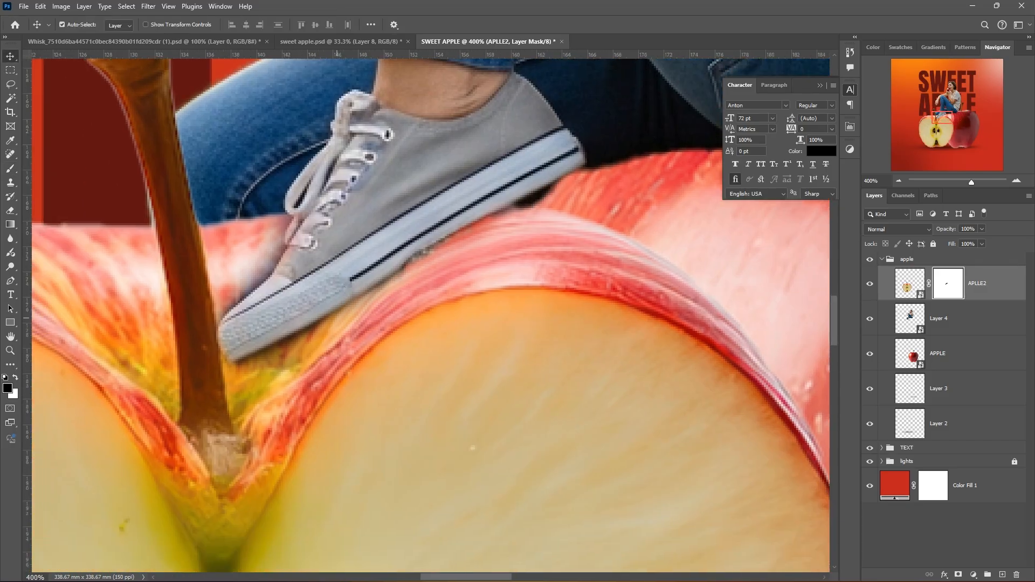
{"action": "key", "text": "ctrl+minus"}
{"action": "key", "text": "ctrl+minus"}
{"action": "key", "text": "ctrl+minus"}
{"action": "key", "text": "ctrl+minus"}
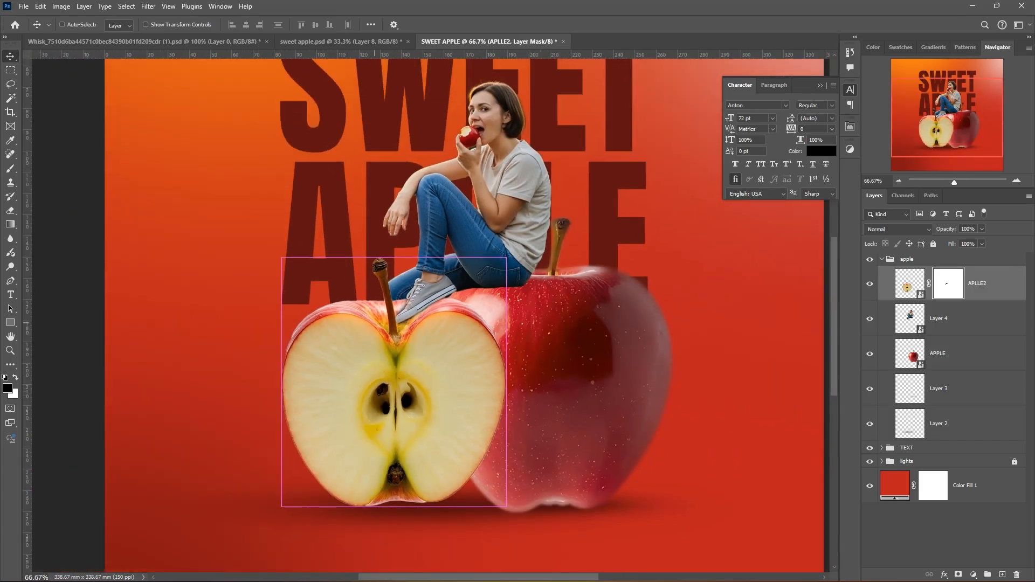
{"action": "key", "text": "ctrl+plus"}
{"action": "key", "text": "ctrl+plus"}
{"action": "key", "text": "ctrl+plus"}
{"action": "key", "text": "ctrl+plus"}
{"action": "key", "text": "ctrl+plus"}
{"action": "key", "text": "ctrl+plus"}
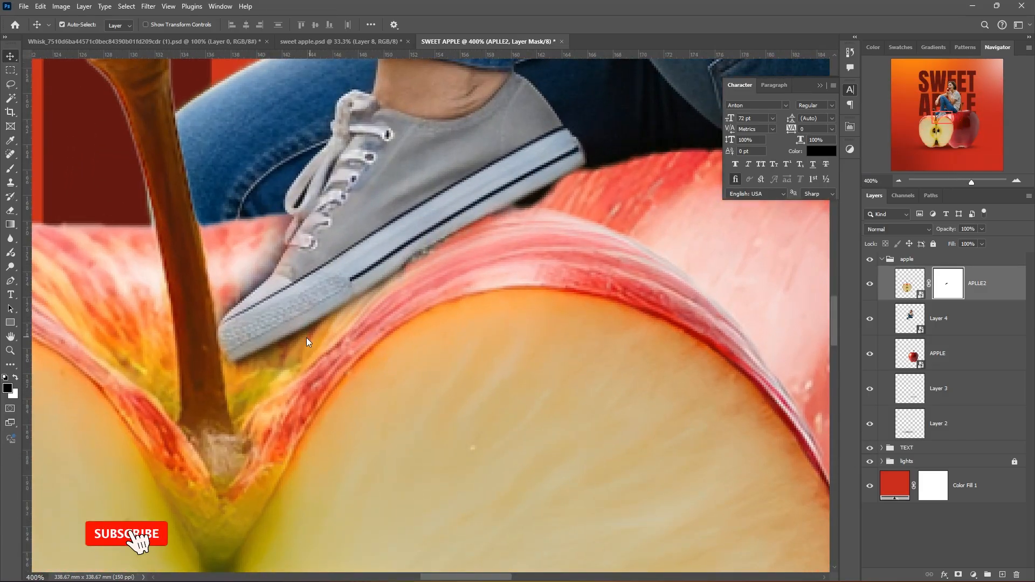
Examine the shoe's sole and the contact edge between the woman's jeans and the whole apple
{"action": "key", "text": "b"}
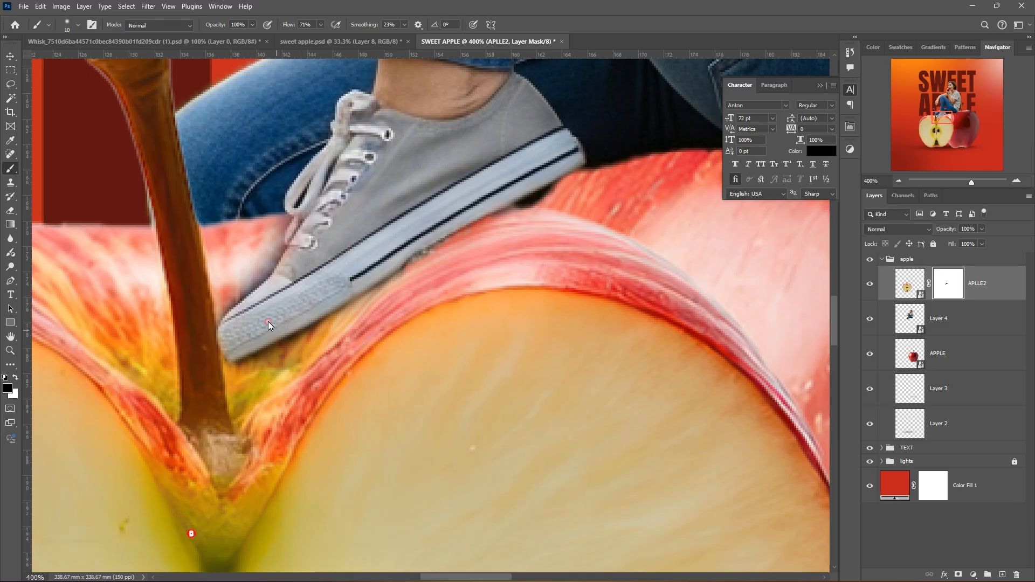
{"action": "left_click_drag", "start_coordinate": [420, 281], "coordinate": [392, 344]}
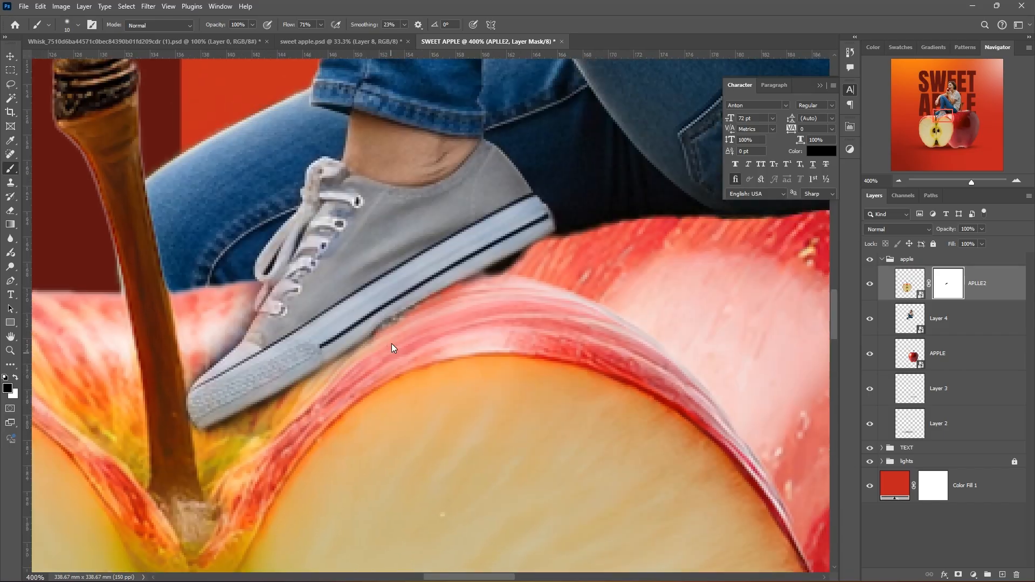
{"action": "left_click_drag", "start_coordinate": [467, 253], "coordinate": [407, 341]}
{"action": "left_click_drag", "start_coordinate": [502, 312], "coordinate": [444, 371]}
{"action": "mouse_move", "coordinate": [545, 377]}
{"action": "left_mouse_down"}
{"action": "mouse_move", "coordinate": [413, 365]}
{"action": "mouse_move", "coordinate": [397, 413]}
{"action": "left_mouse_up"}
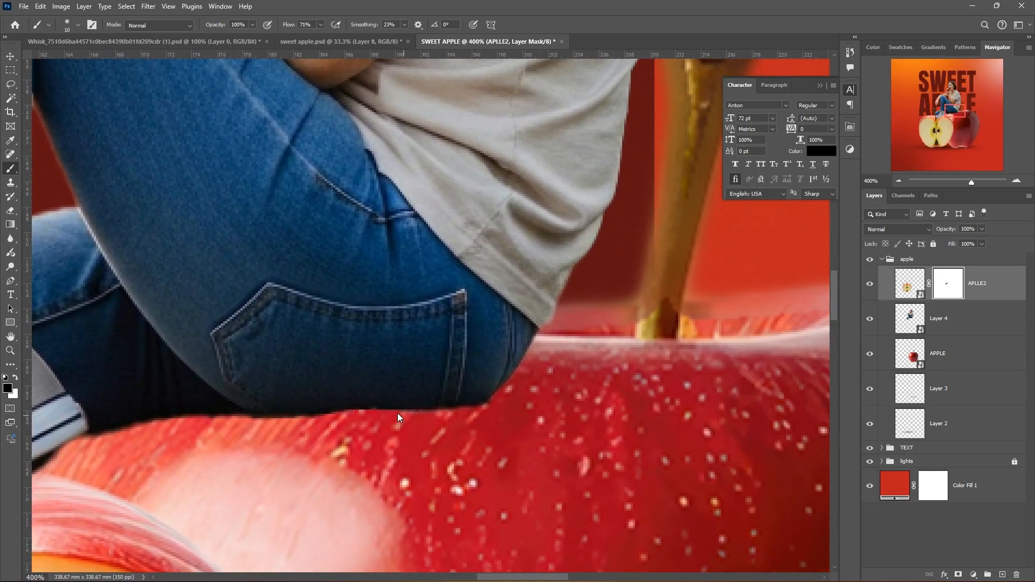
{"action": "scroll", "coordinate": [498, 339], "scroll_direction": "down", "scroll_amount": 3}
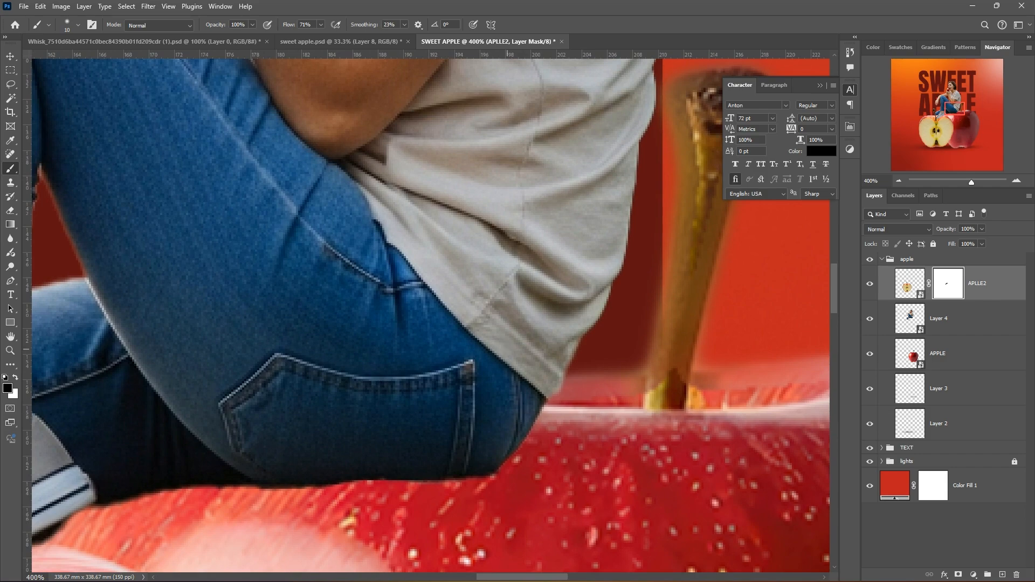
Rename the layer holding the seated woman as subject
{"action": "scroll", "coordinate": [526, 447], "scroll_direction": "down", "scroll_amount": 3}
{"action": "scroll", "coordinate": [411, 389], "scroll_direction": "up", "scroll_amount": 2}
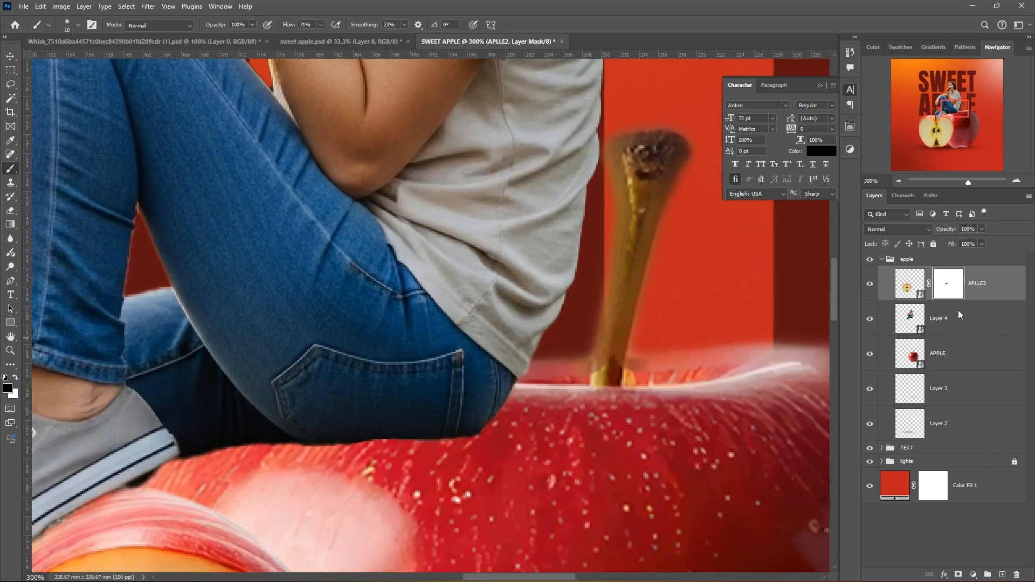
{"action": "left_click", "coordinate": [954, 316]}
{"action": "left_click", "coordinate": [939, 358]}
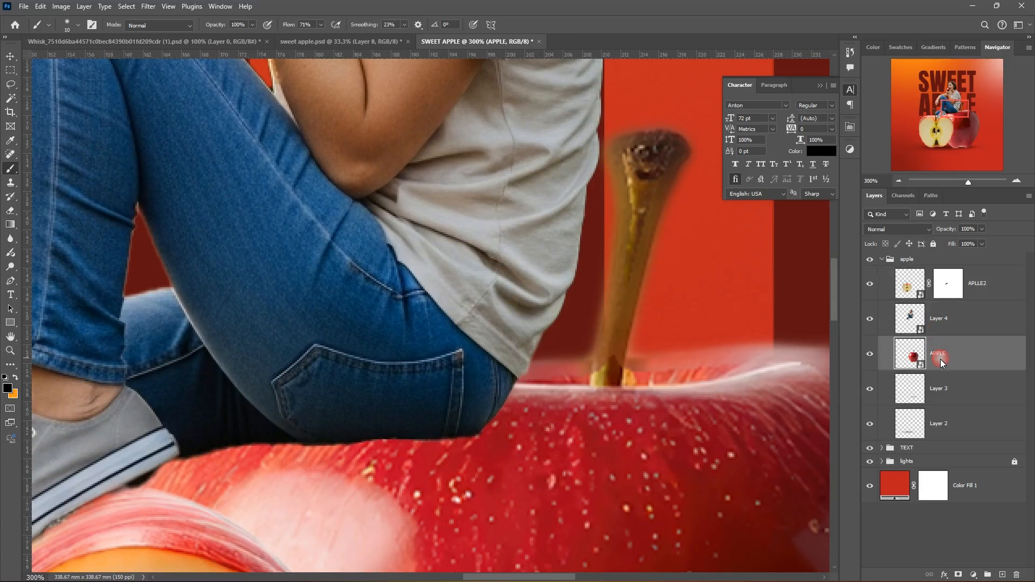
{"action": "left_click", "coordinate": [928, 320]}
{"action": "double_click", "coordinate": [932, 318]}
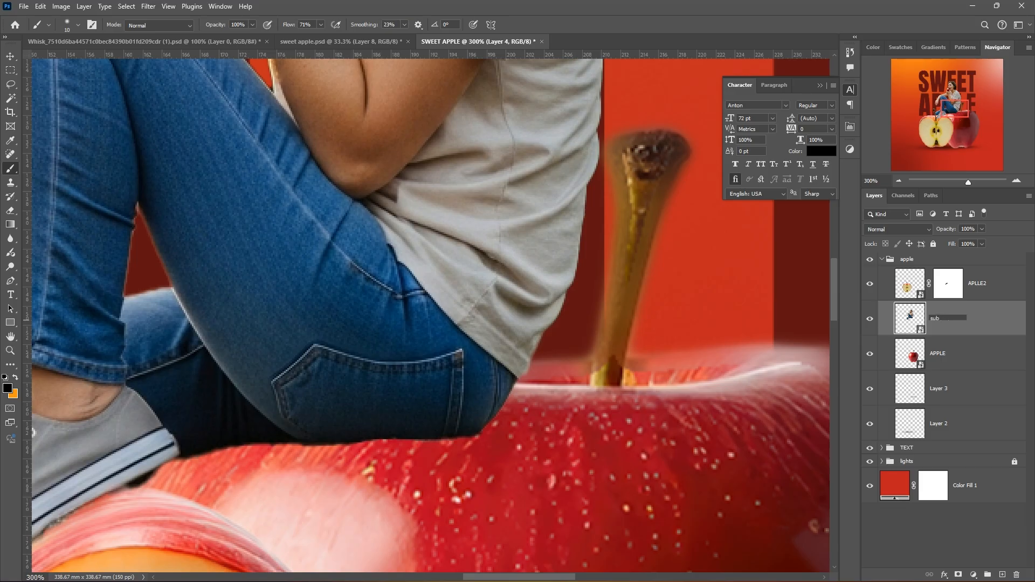
{"action": "type", "text": "subject"}
{"action": "key", "text": "Return"}
Add an empty layer directly above the APPLE layer and choose the flattened soft brush for painting a shadow
{"action": "left_click", "coordinate": [951, 349]}
{"action": "left_click", "coordinate": [1003, 574]}
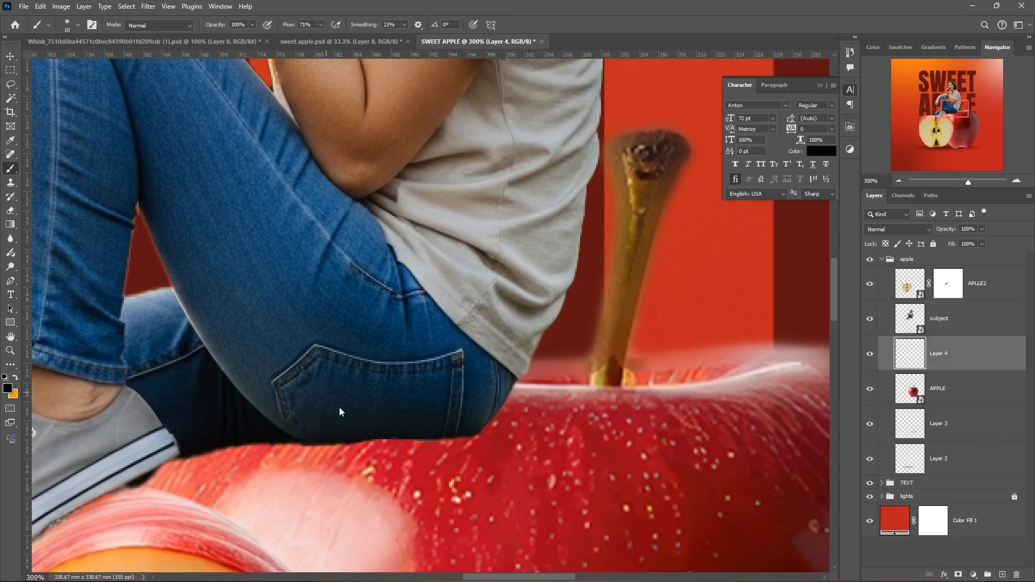
{"action": "left_click", "coordinate": [78, 25]}
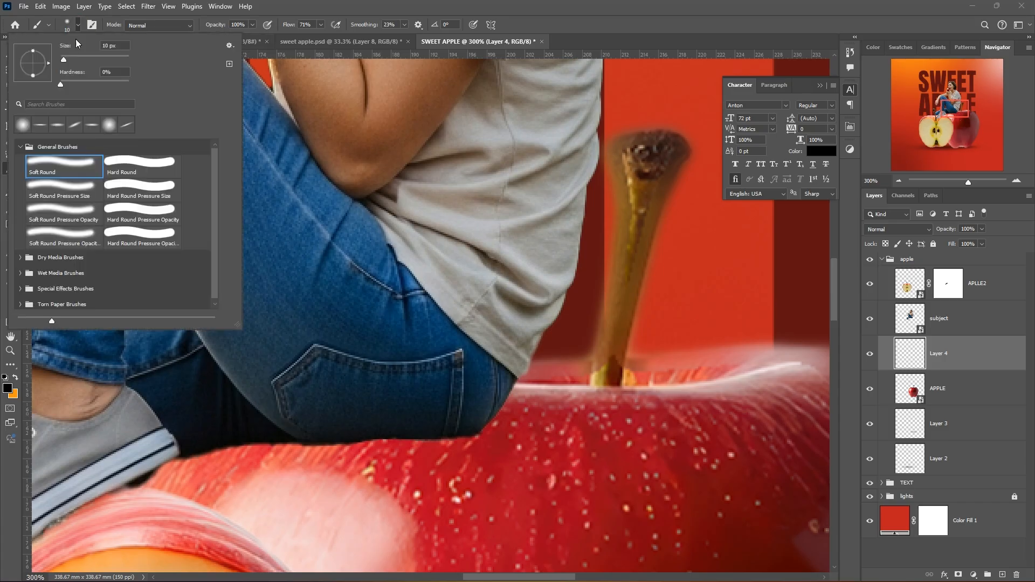
{"action": "left_click", "coordinate": [40, 126]}
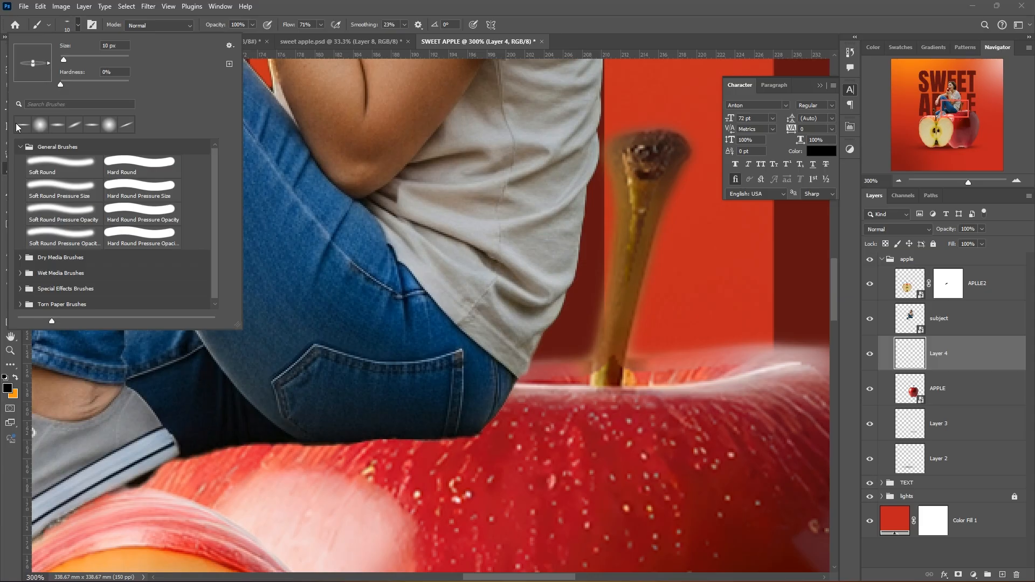
{"action": "left_click", "coordinate": [386, 3]}
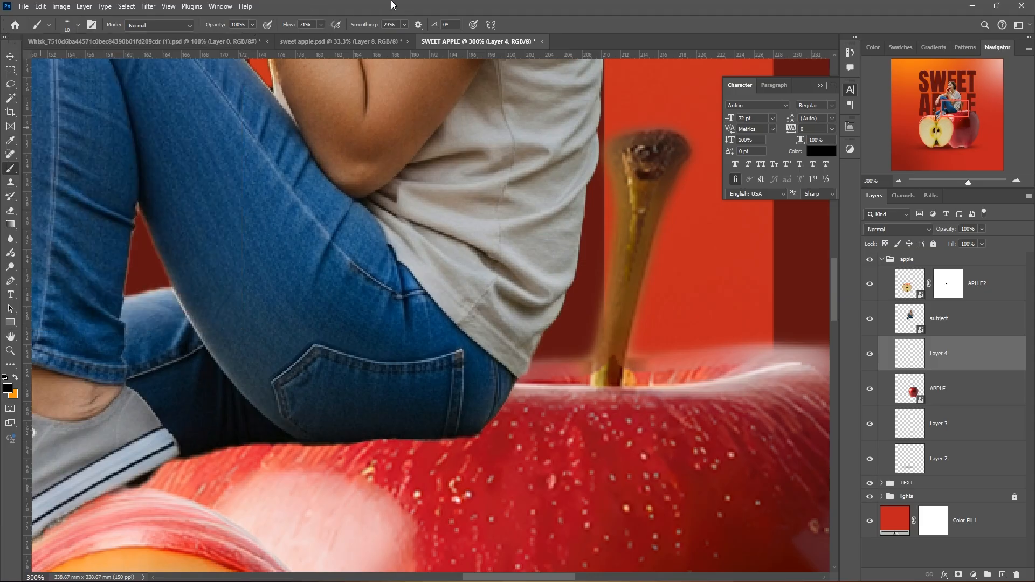
Enlarge the brush to 200 px and paint a soft black contact shadow on the whole apple beneath the woman's jeans
{"action": "key", "text": "bracketright"}
{"action": "key", "text": "bracketright"}
{"action": "key", "text": "bracketright"}
{"action": "key", "text": "bracketright"}
{"action": "key", "text": "bracketright"}
{"action": "key", "text": "bracketright"}
{"action": "key", "text": "bracketright"}
{"action": "key", "text": "bracketright"}
{"action": "key", "text": "bracketright"}
{"action": "key", "text": "bracketright"}
{"action": "key", "text": "bracketright"}
{"action": "key", "text": "bracketright"}
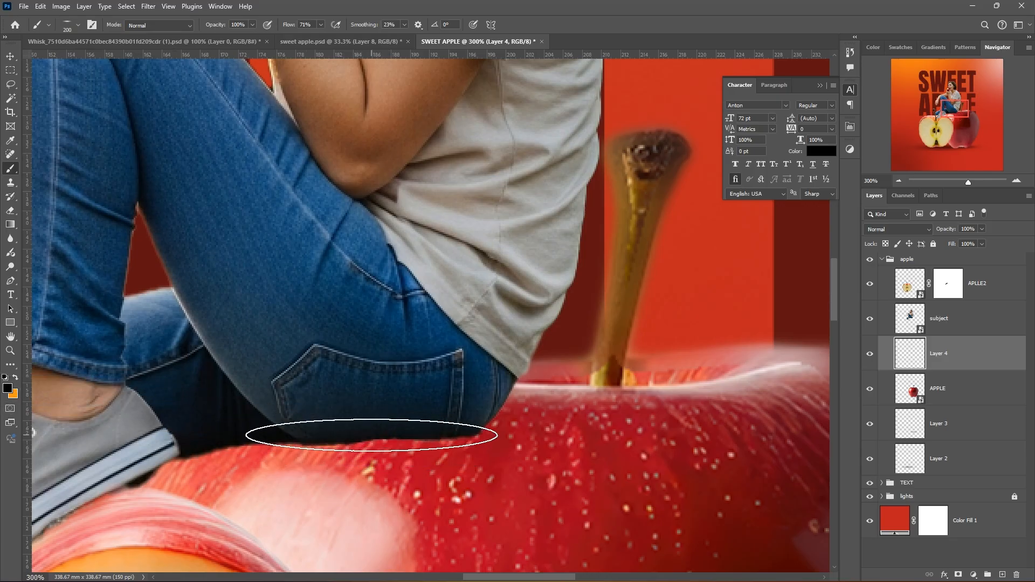
{"action": "mouse_move", "coordinate": [371, 435]}
{"action": "left_mouse_down"}
{"action": "mouse_move", "coordinate": [381, 435]}
{"action": "mouse_move", "coordinate": [352, 443]}
{"action": "left_mouse_up"}
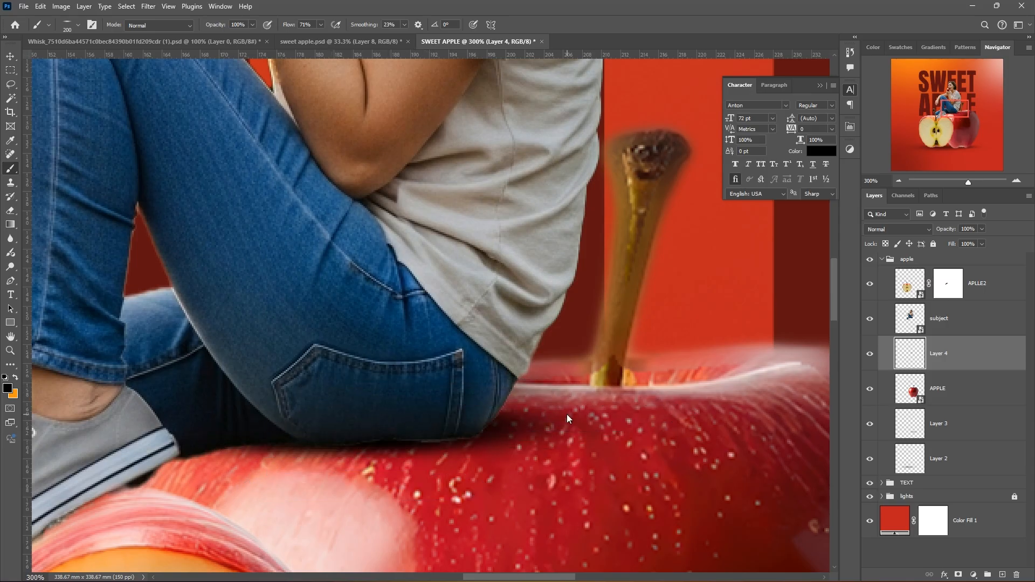
Check the contact shadow under the woman in the whole composition and close up
{"action": "key", "text": "ctrl+1"}
{"action": "key", "text": "ctrl+minus"}
{"action": "key", "text": "ctrl+minus"}
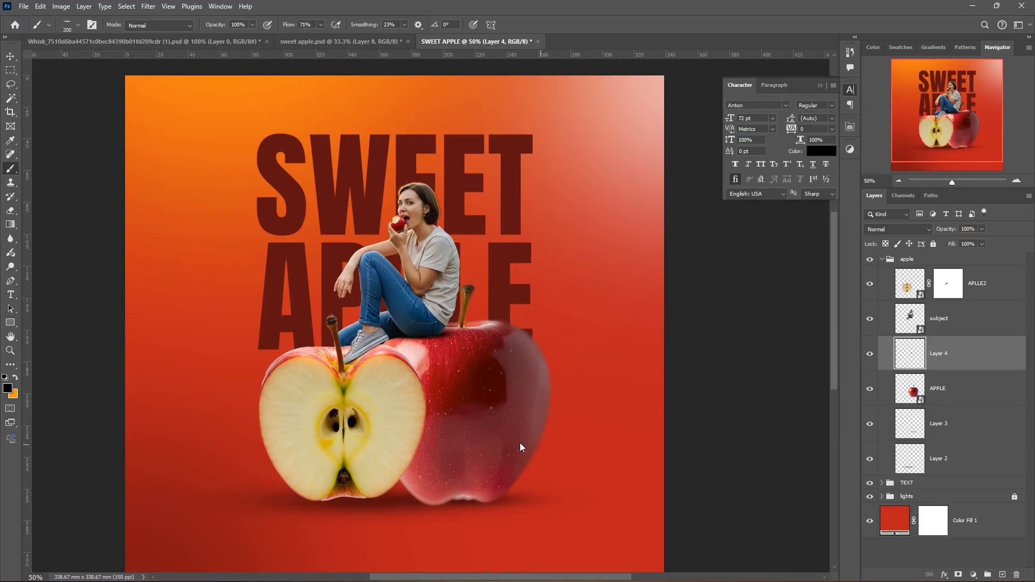
{"action": "key", "text": "ctrl+minus"}
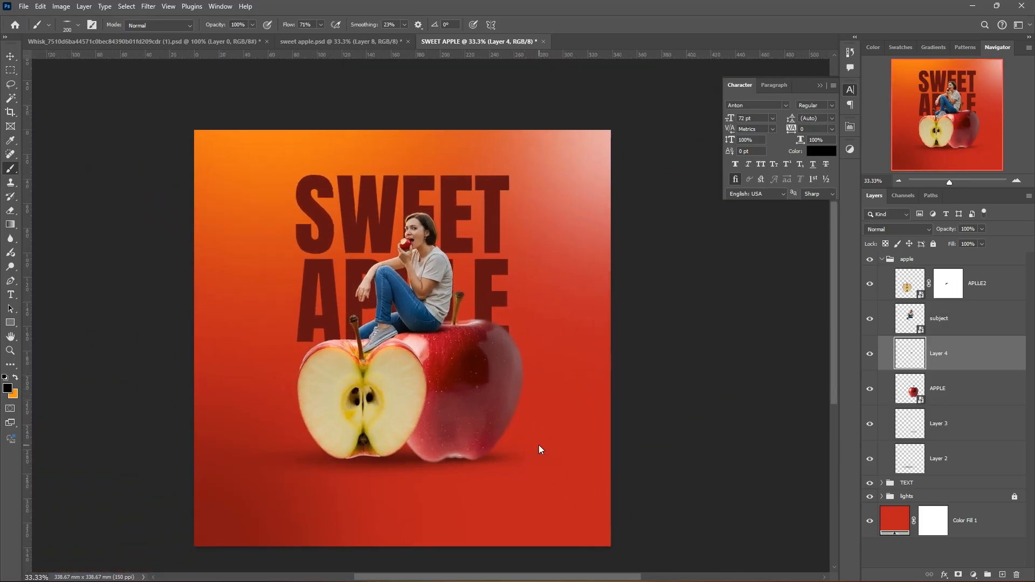
{"action": "key", "text": "ctrl+plus"}
{"action": "key", "text": "v"}
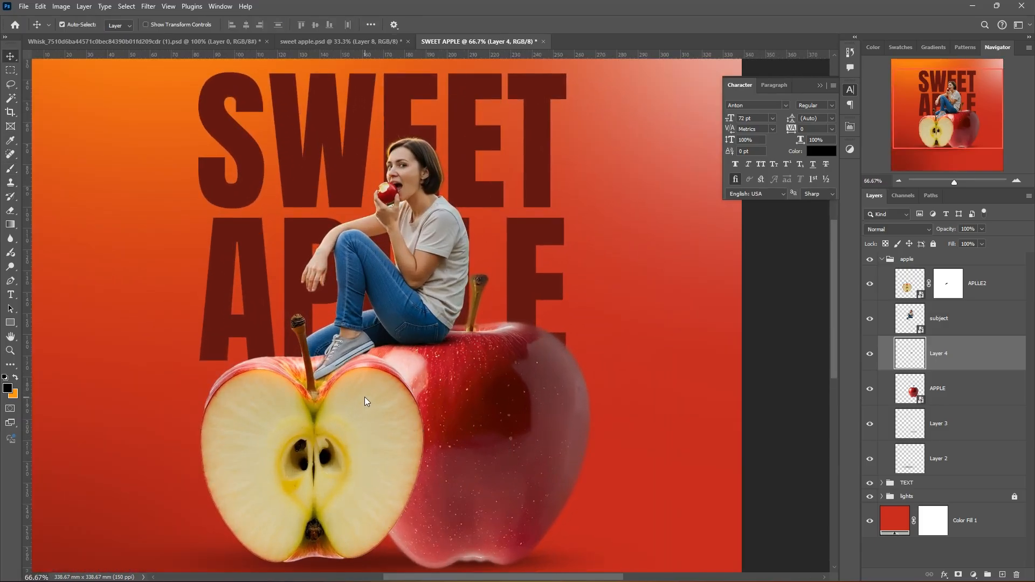
{"action": "key", "text": "ctrl+plus"}
{"action": "key", "text": "ctrl+plus"}
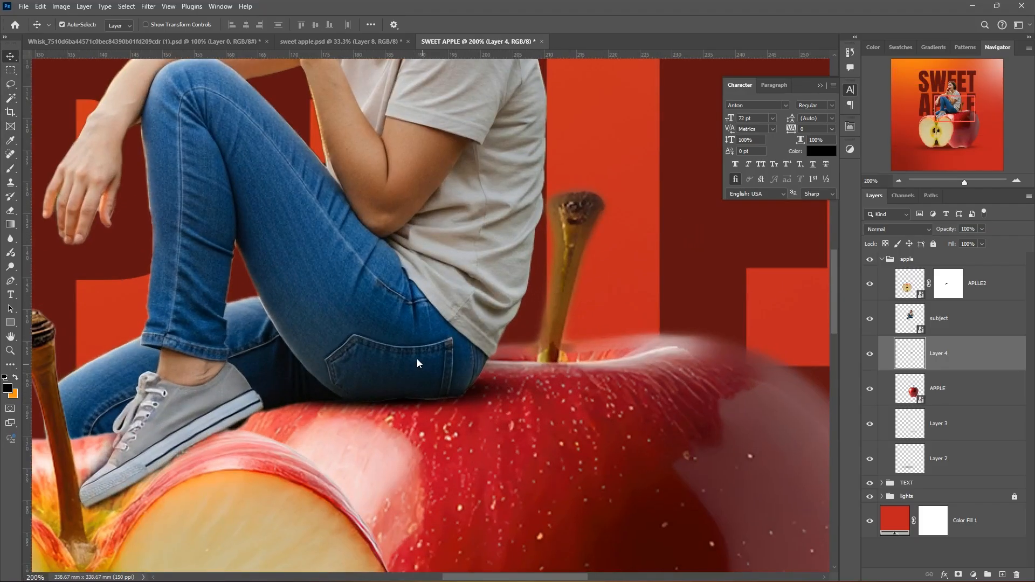
Examine the woman from her seat up to her face, comparing her colours with the surrounding poster
{"action": "left_click_drag", "start_coordinate": [417, 363], "coordinate": [541, 257]}
{"action": "left_click_drag", "start_coordinate": [417, 387], "coordinate": [525, 296]}
{"action": "left_click_drag", "start_coordinate": [517, 238], "coordinate": [520, 312]}
{"action": "left_click_drag", "start_coordinate": [641, 173], "coordinate": [566, 367]}
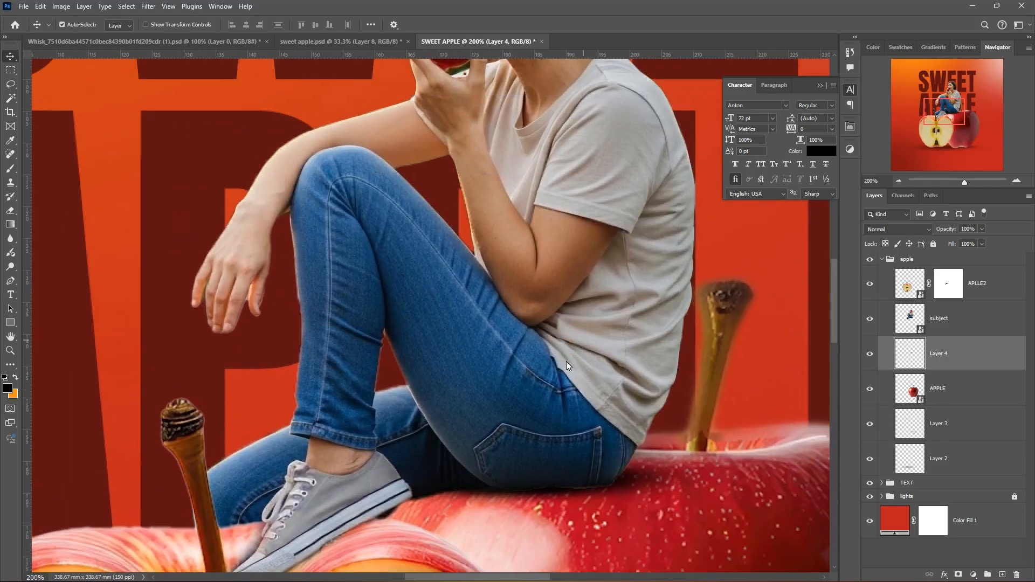
{"action": "left_click_drag", "start_coordinate": [653, 140], "coordinate": [558, 385]}
{"action": "key", "text": "ctrl+minus"}
{"action": "key", "text": "ctrl+minus"}
{"action": "key", "text": "ctrl+minus"}
{"action": "key", "text": "ctrl+minus"}
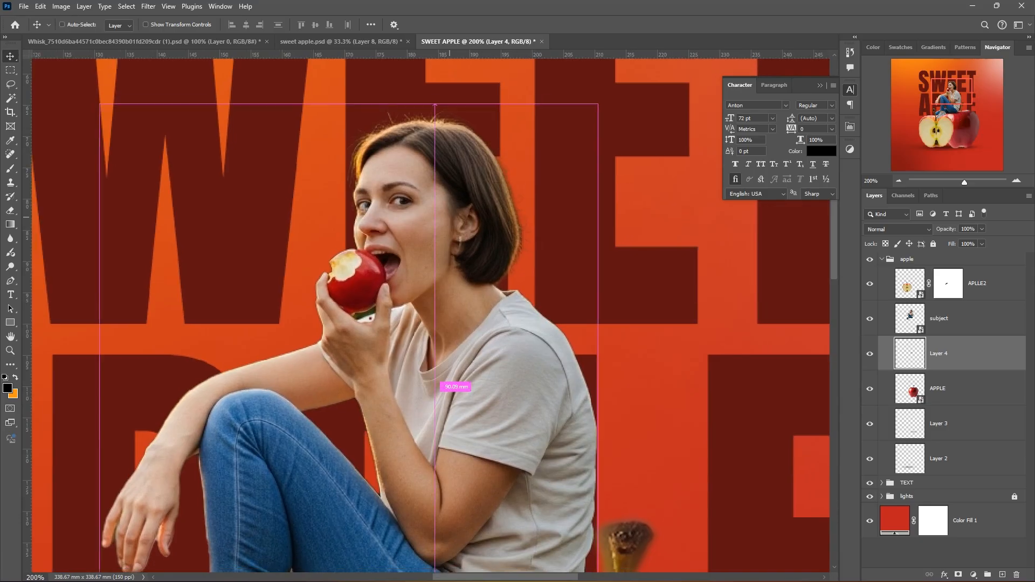
{"action": "key", "text": "ctrl+plus"}
{"action": "key", "text": "ctrl+plus"}
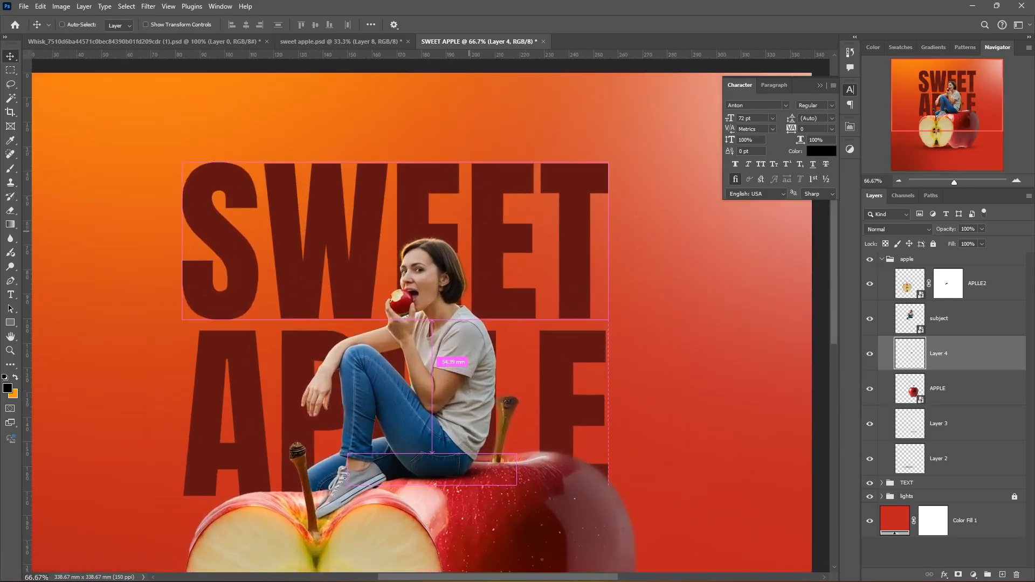
Add a Color Balance adjustment above the subject layer and clip it to that layer only
{"action": "left_click", "coordinate": [415, 274]}
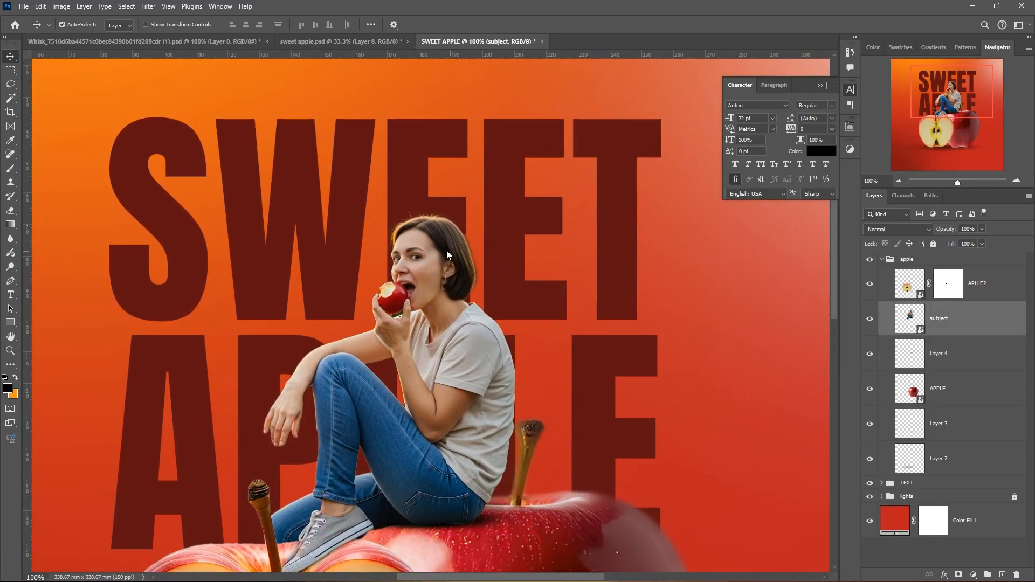
{"action": "left_click", "coordinate": [975, 574]}
{"action": "left_click", "coordinate": [982, 475]}
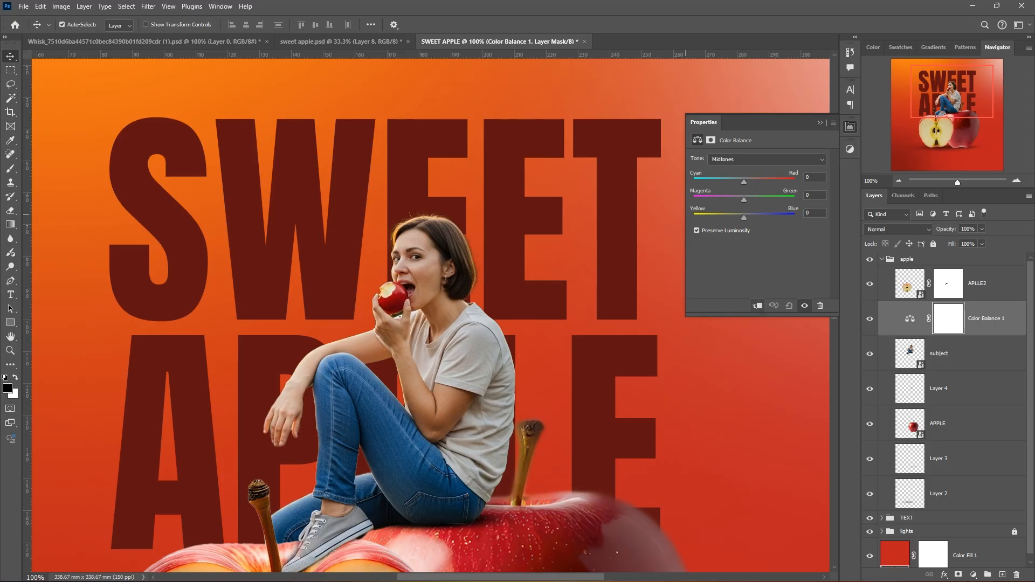
{"action": "left_click", "coordinate": [941, 336], "text": "alt"}
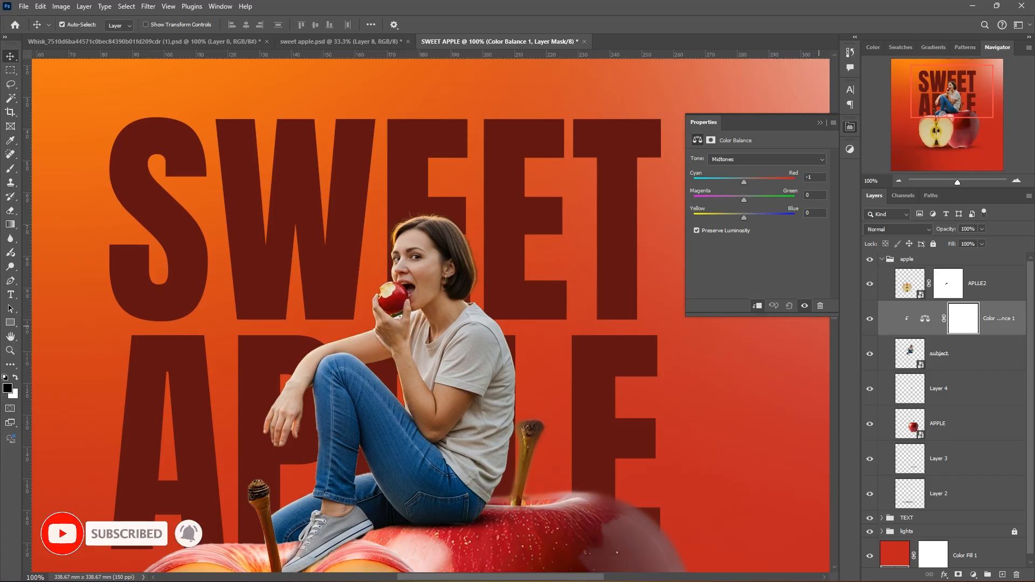
Warm the woman's midtones by setting Cyan–Red to +55 and Yellow–Blue to -23
{"action": "left_click_drag", "start_coordinate": [761, 182], "coordinate": [771, 182]}
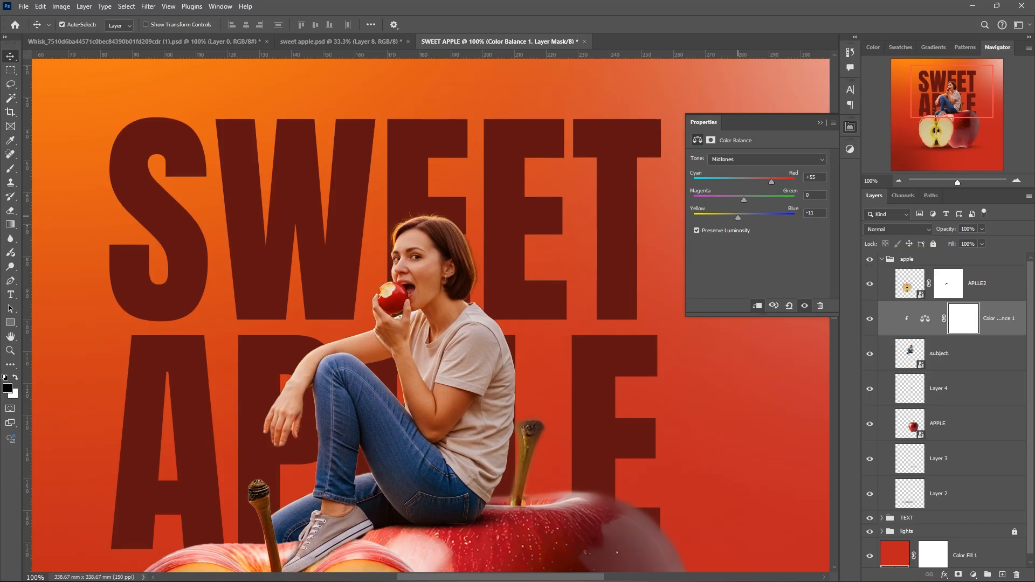
{"action": "left_click_drag", "start_coordinate": [739, 218], "coordinate": [736, 218]}
{"action": "left_click_drag", "start_coordinate": [736, 216], "coordinate": [734, 217]}
{"action": "key", "text": "ctrl+minus"}
{"action": "key", "text": "ctrl+minus"}
{"action": "key", "text": "ctrl+minus"}
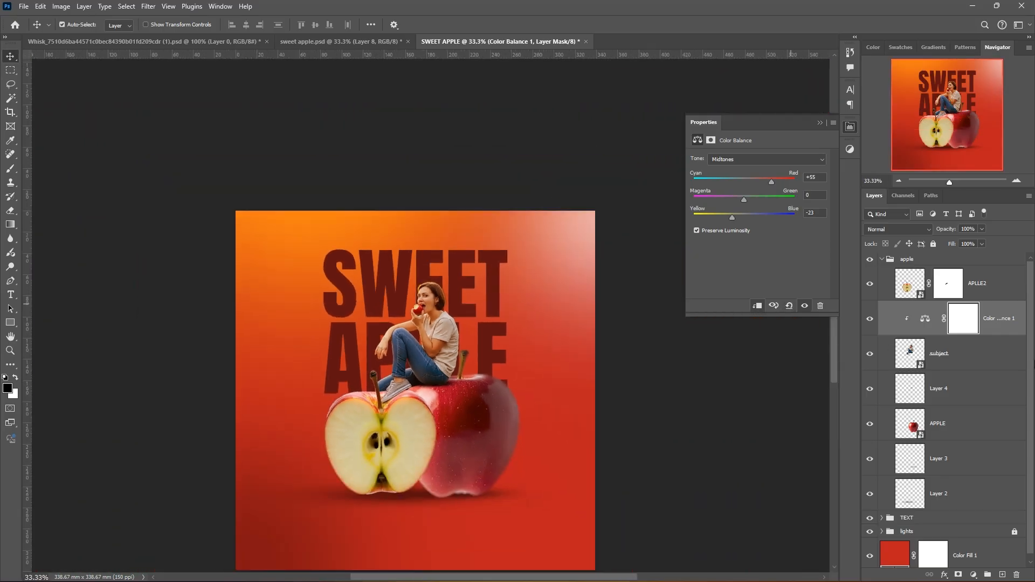
Collapse the apple group and move it together with the TEXT group slightly lower on the canvas
{"action": "left_click", "coordinate": [880, 259]}
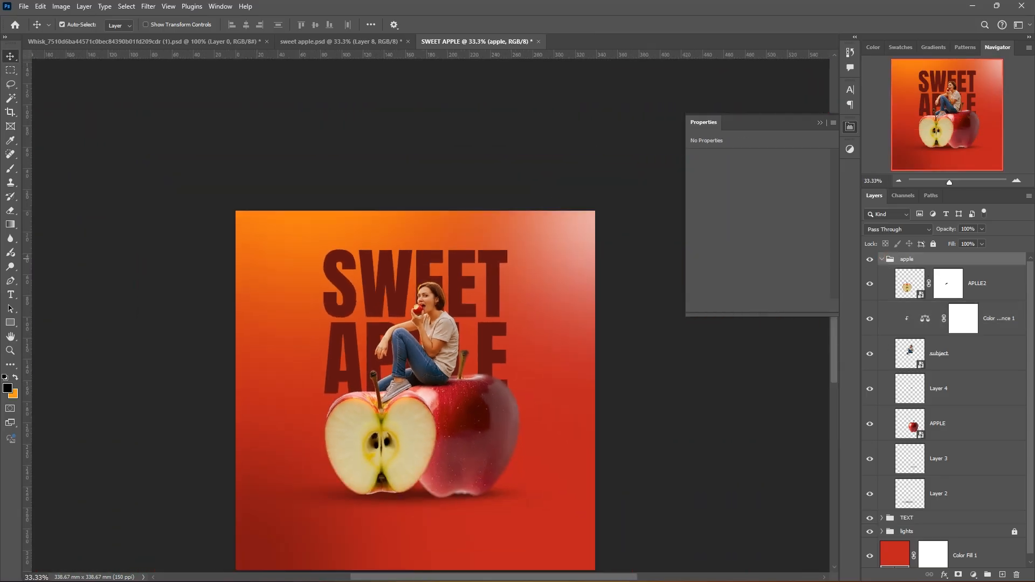
{"action": "left_click", "coordinate": [881, 260]}
{"action": "scroll", "coordinate": [561, 417], "scroll_direction": "down", "scroll_amount": 3}
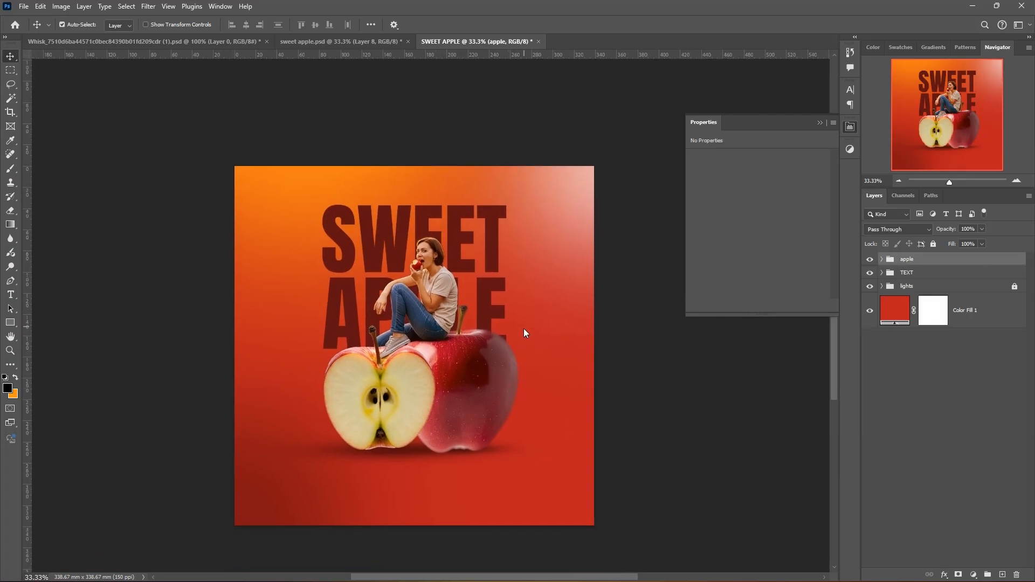
{"action": "left_click_drag", "start_coordinate": [522, 331], "coordinate": [530, 356]}
{"action": "key", "text": "ctrl+z"}
{"action": "left_click", "coordinate": [926, 272], "text": "shift"}
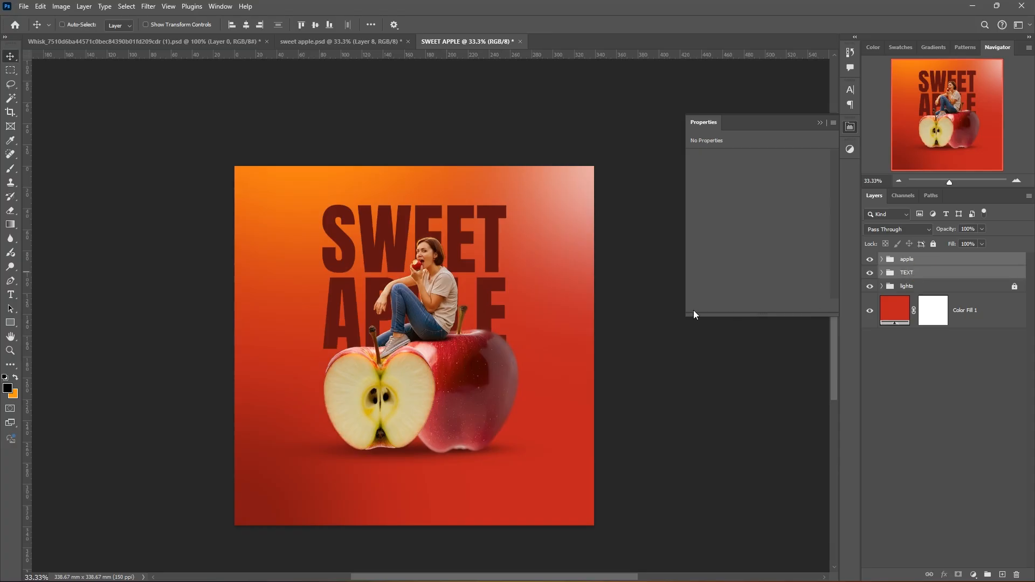
{"action": "left_click_drag", "start_coordinate": [565, 345], "coordinate": [566, 357]}
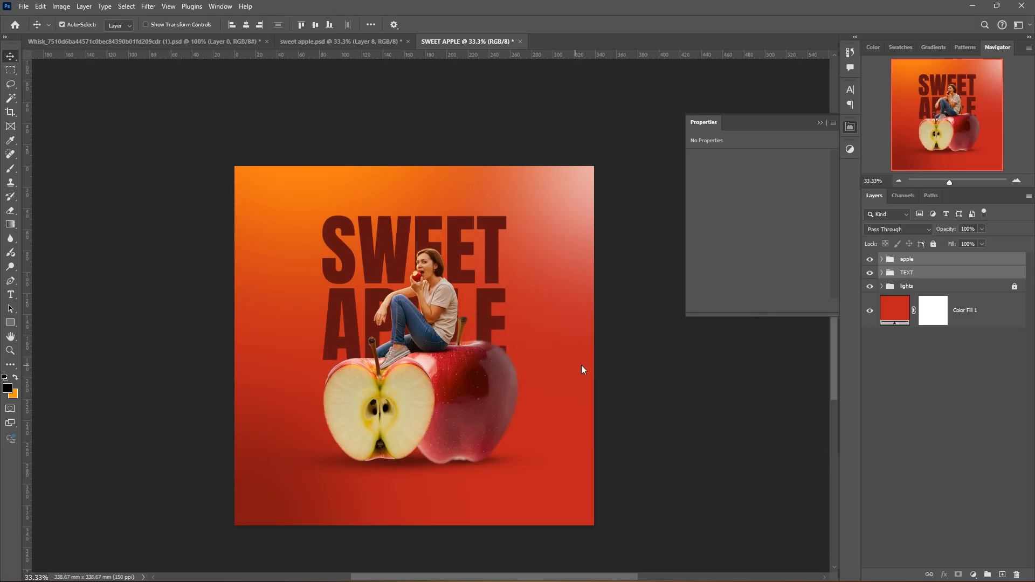
{"action": "key", "text": "shift+Down"}
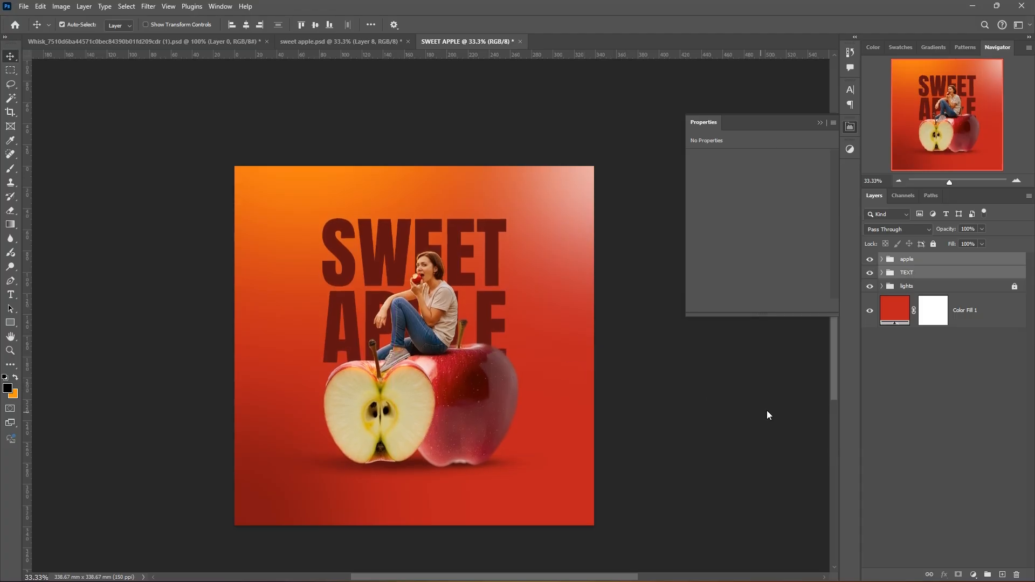
Add a new layer at the top of the TEXT group and create a paragraph text box centred below the apples
{"action": "left_click", "coordinate": [879, 277]}
{"action": "left_click", "coordinate": [882, 273]}
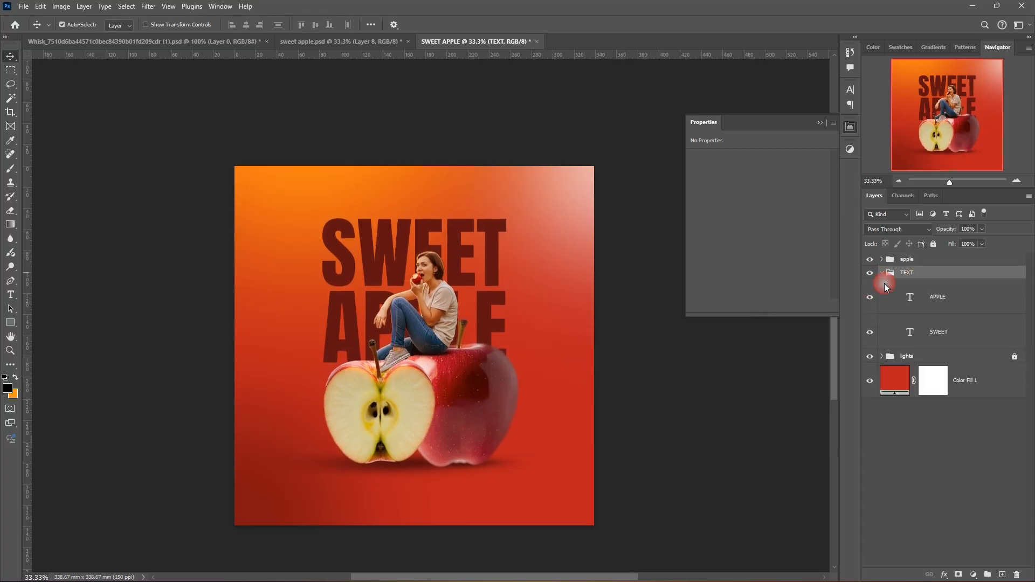
{"action": "left_click", "coordinate": [885, 287]}
{"action": "key", "text": "ctrl+shift+alt+n"}
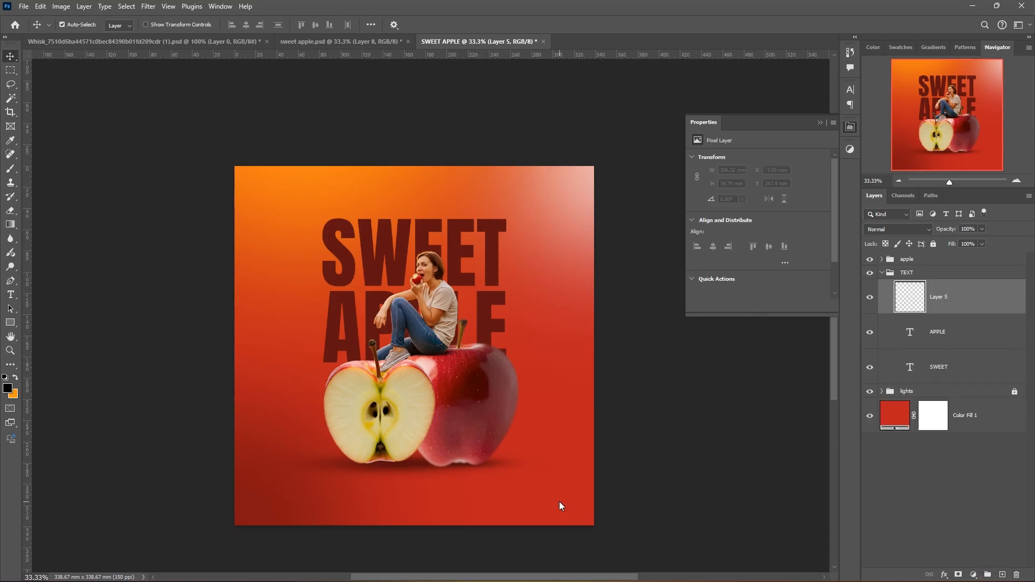
{"action": "key", "text": "t"}
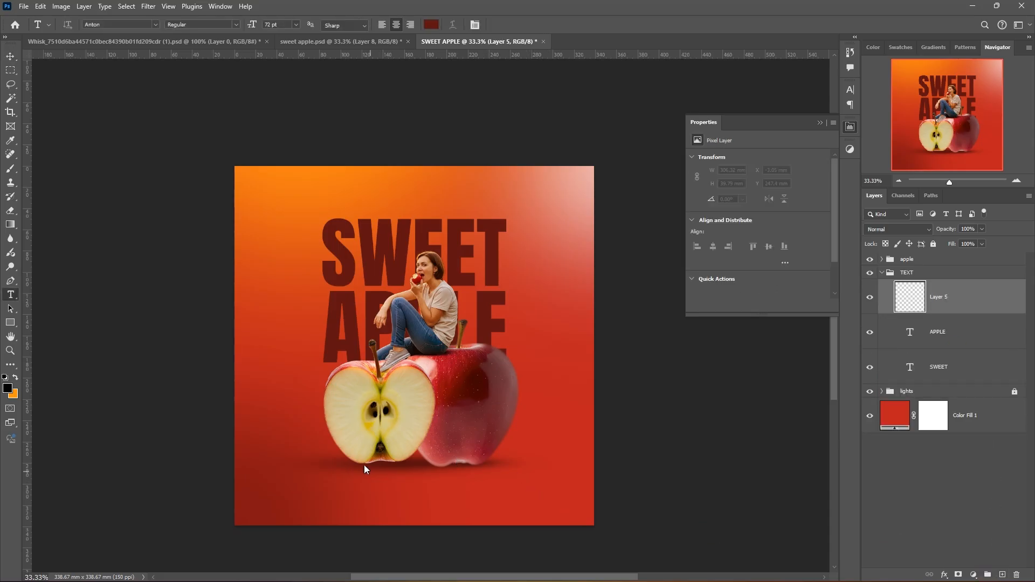
{"action": "key", "text": "ctrl+plus"}
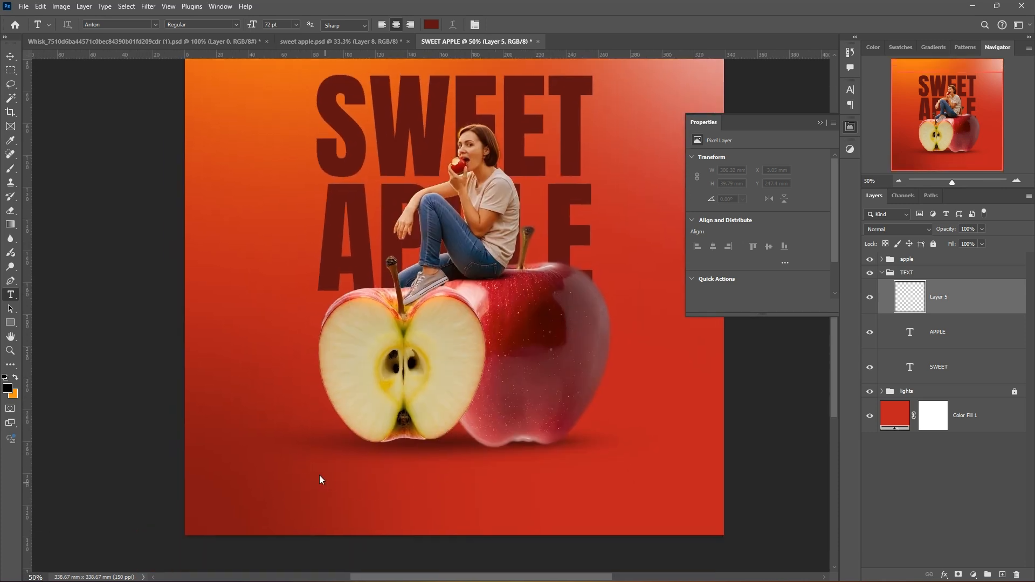
{"action": "left_click_drag", "start_coordinate": [330, 473], "coordinate": [593, 509]}
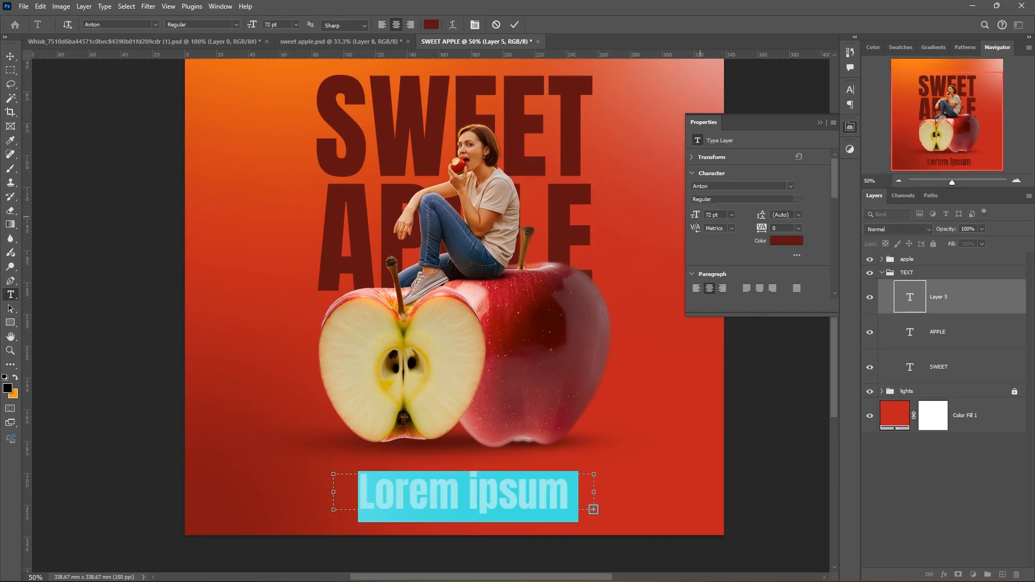
Format the lorem ipsum placeholder text as Montserrat Regular, 12 pt, in white
{"action": "left_click_drag", "start_coordinate": [700, 216], "coordinate": [683, 216]}
{"action": "left_click", "coordinate": [794, 186]}
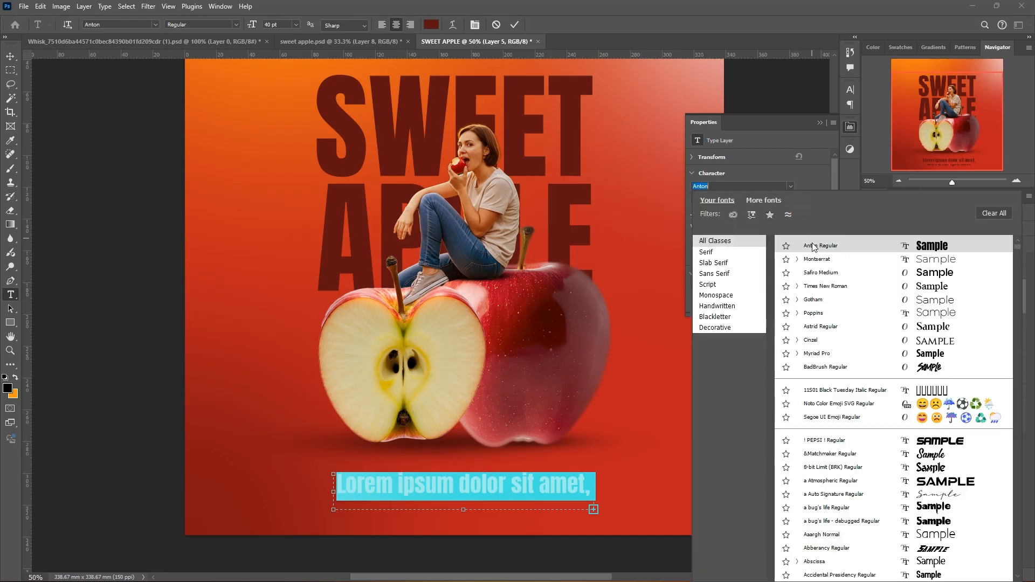
{"action": "left_click", "coordinate": [816, 259]}
{"action": "left_click", "coordinate": [825, 352]}
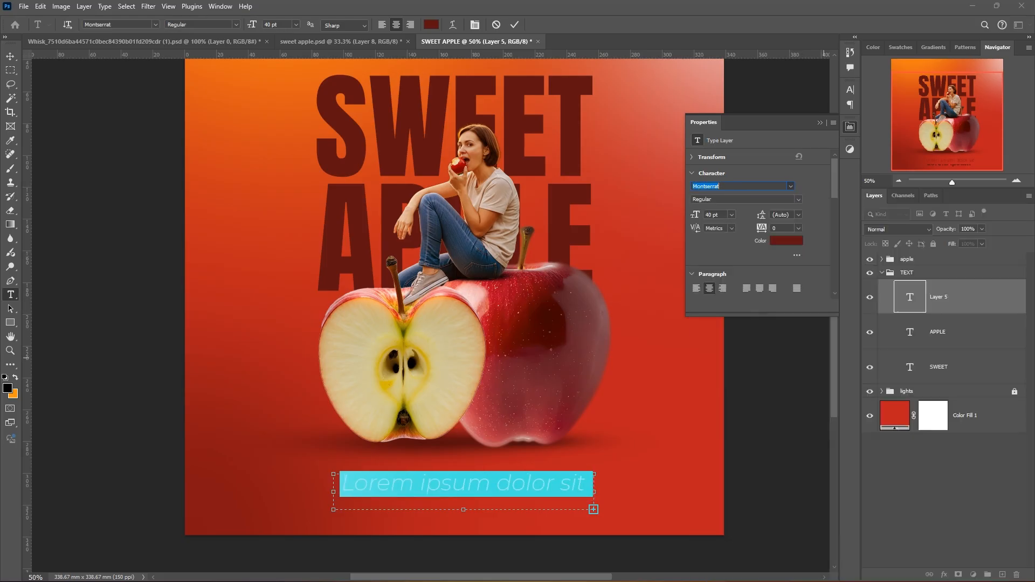
{"action": "left_click_drag", "start_coordinate": [696, 216], "coordinate": [683, 215]}
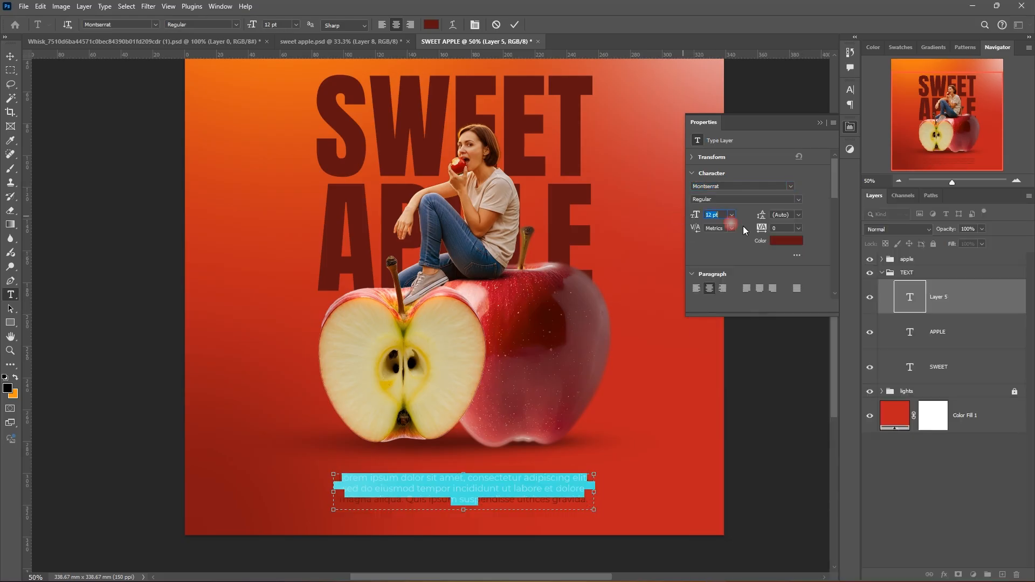
{"action": "left_click", "coordinate": [786, 240]}
{"action": "left_click_drag", "start_coordinate": [768, 291], "coordinate": [634, 145]}
{"action": "key", "text": "Return"}
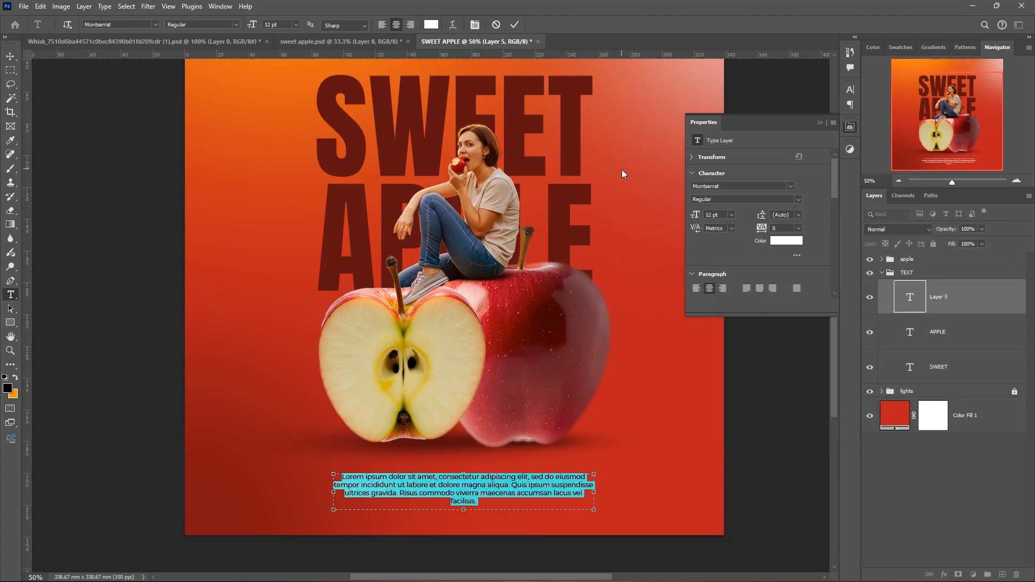
Commit the placeholder paragraph and centre it horizontally on the canvas
{"action": "key", "text": "ctrl+Return"}
{"action": "key", "text": "v"}
{"action": "left_click", "coordinate": [62, 25]}
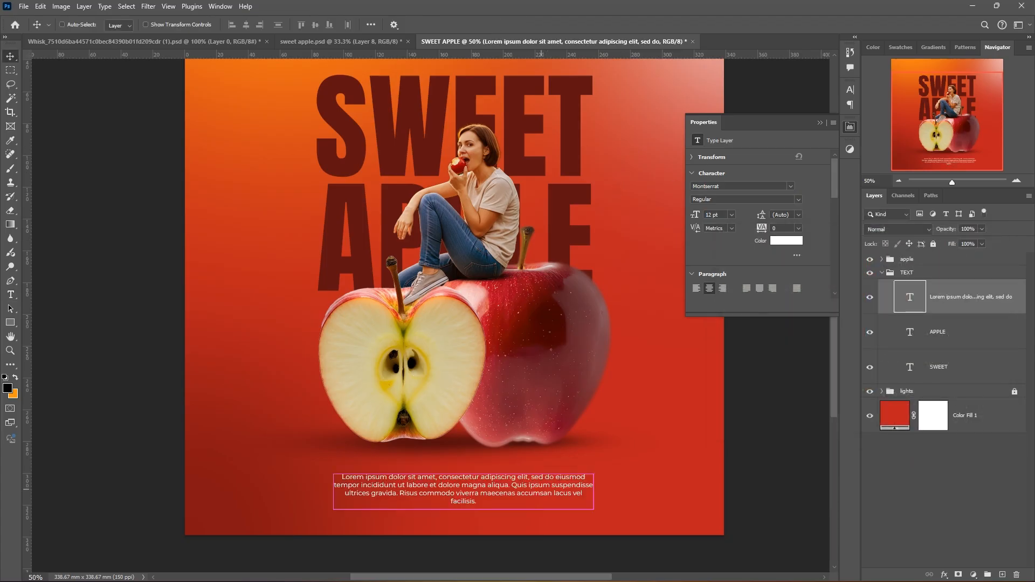
{"action": "key", "text": "ctrl+a"}
{"action": "left_click", "coordinate": [245, 24]}
{"action": "key", "text": "ctrl+d"}
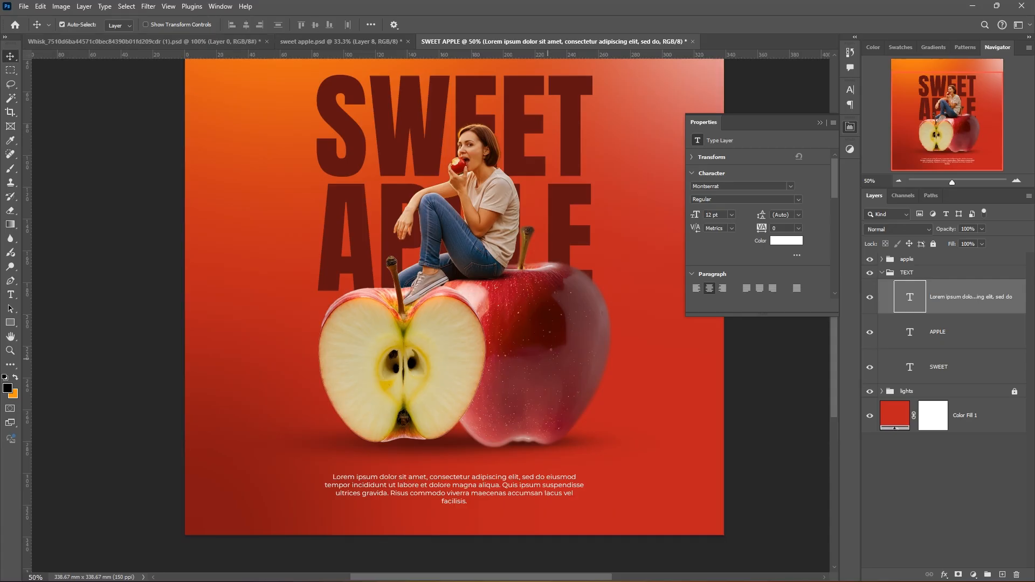
Collapse the TEXT group, select the apple group and collapse the Properties panel
{"action": "left_click", "coordinate": [883, 273]}
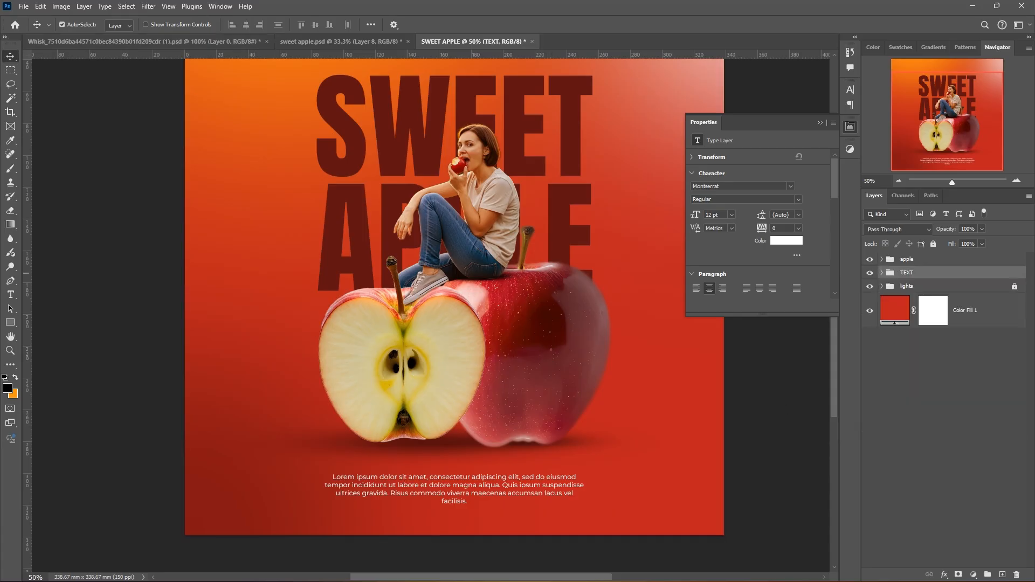
{"action": "left_click", "coordinate": [899, 258]}
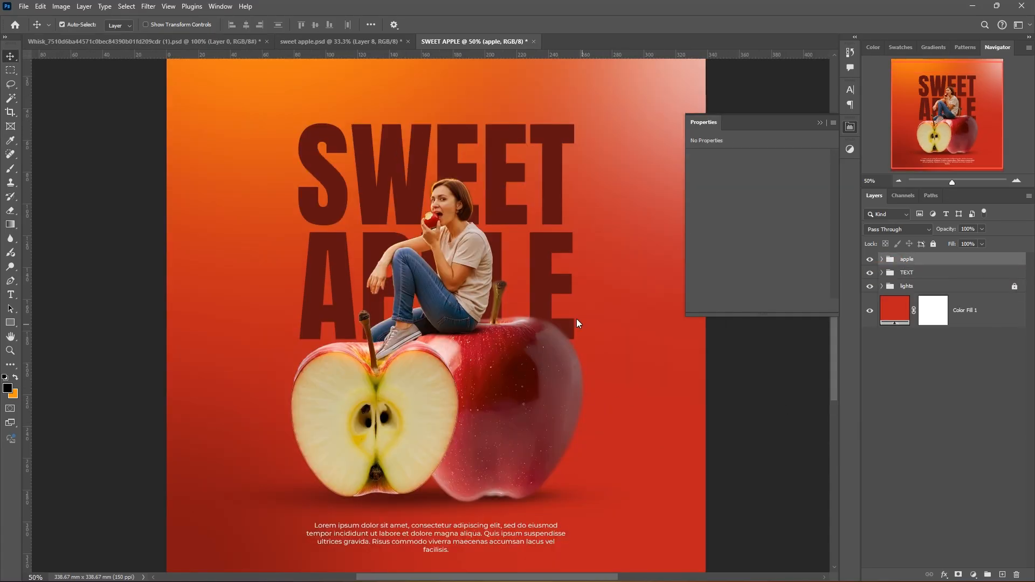
{"action": "mouse_move", "coordinate": [577, 318]}
{"action": "left_mouse_down"}
{"action": "mouse_move", "coordinate": [576, 334]}
{"action": "mouse_move", "coordinate": [571, 319]}
{"action": "left_mouse_up"}
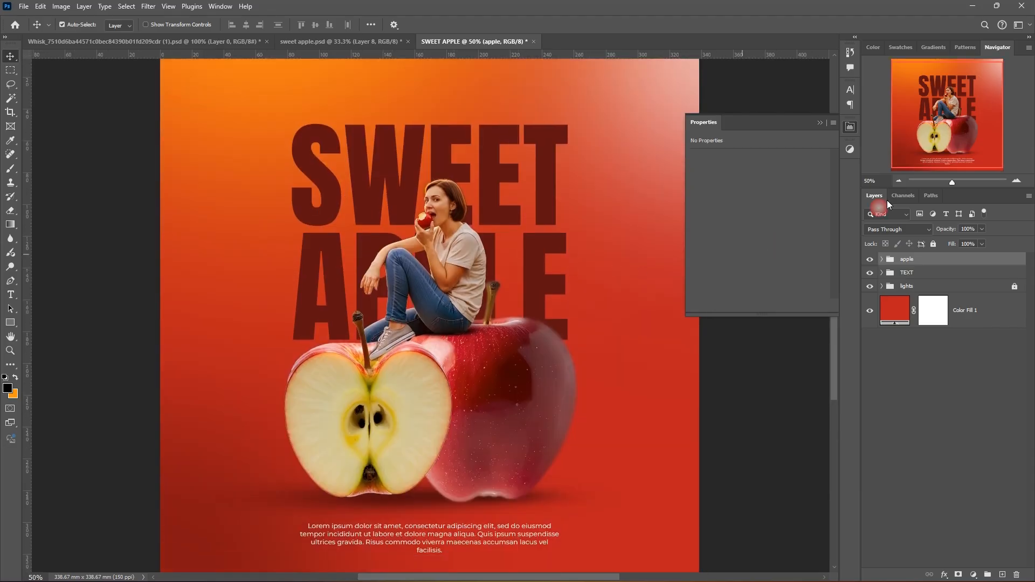
{"action": "left_click", "coordinate": [820, 123]}
Bring the logo and socials layers from the Whisk source document into the SWEET APPLE poster
{"action": "left_click", "coordinate": [103, 42]}
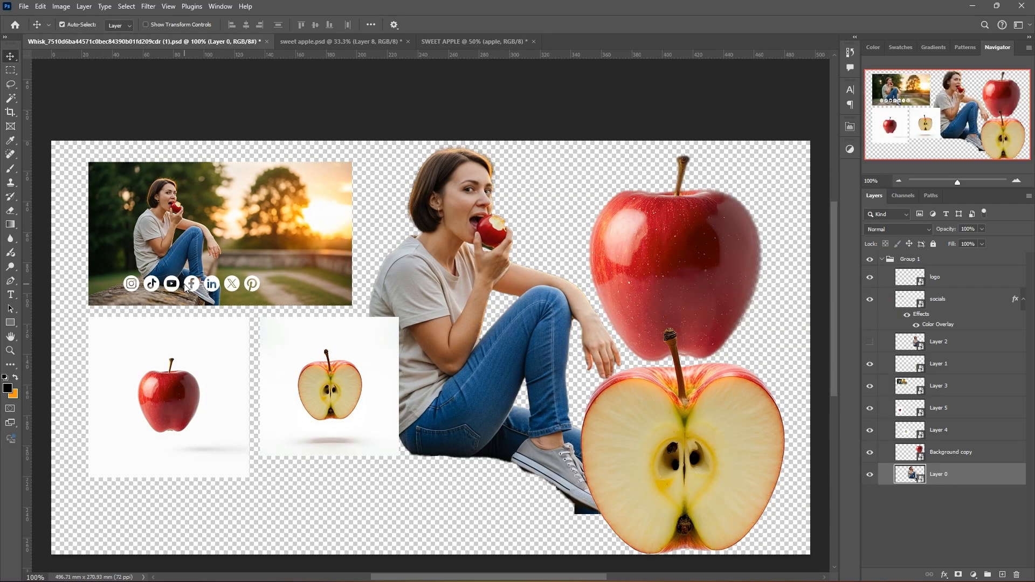
{"action": "left_click_drag", "start_coordinate": [185, 287], "coordinate": [345, 289]}
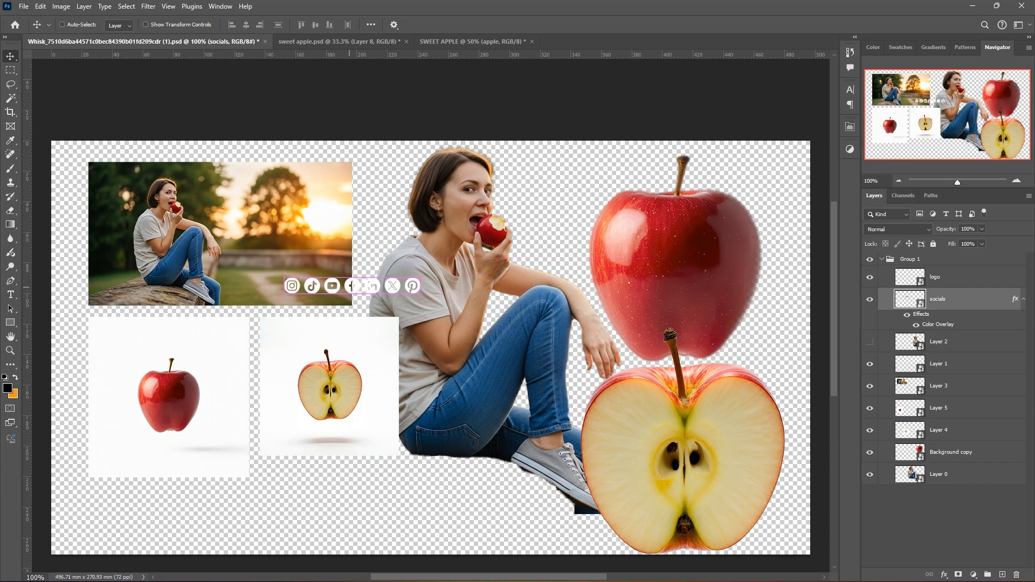
{"action": "key", "text": "ctrl+z"}
{"action": "left_click", "coordinate": [452, 43]}
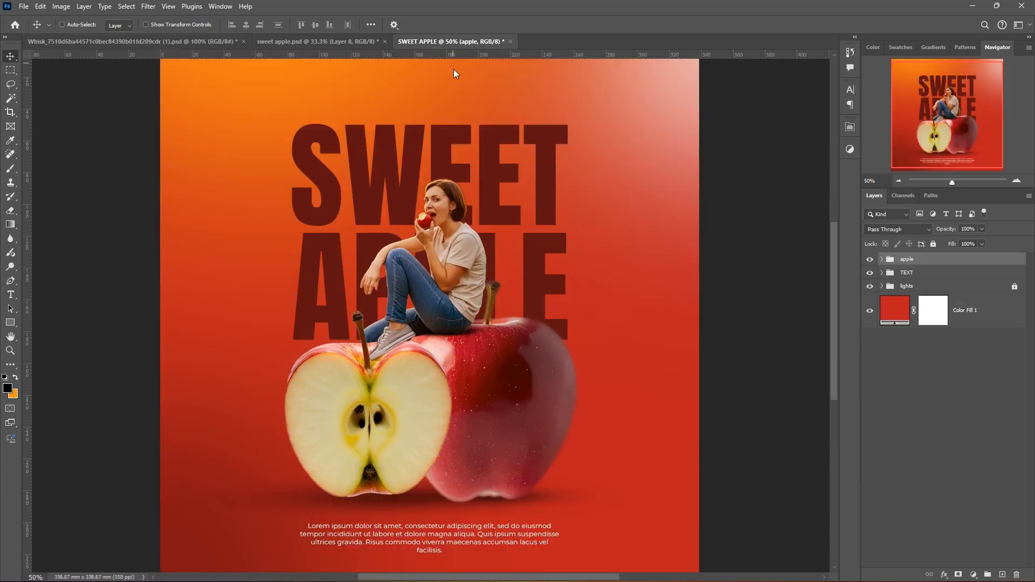
{"action": "left_click_drag", "start_coordinate": [454, 69], "coordinate": [592, 217]}
{"action": "left_click_drag", "start_coordinate": [556, 291], "coordinate": [663, 423]}
Move the logo and socials layers together onto the poster, with one on each side of the apples
{"action": "key", "text": "ctrl+t"}
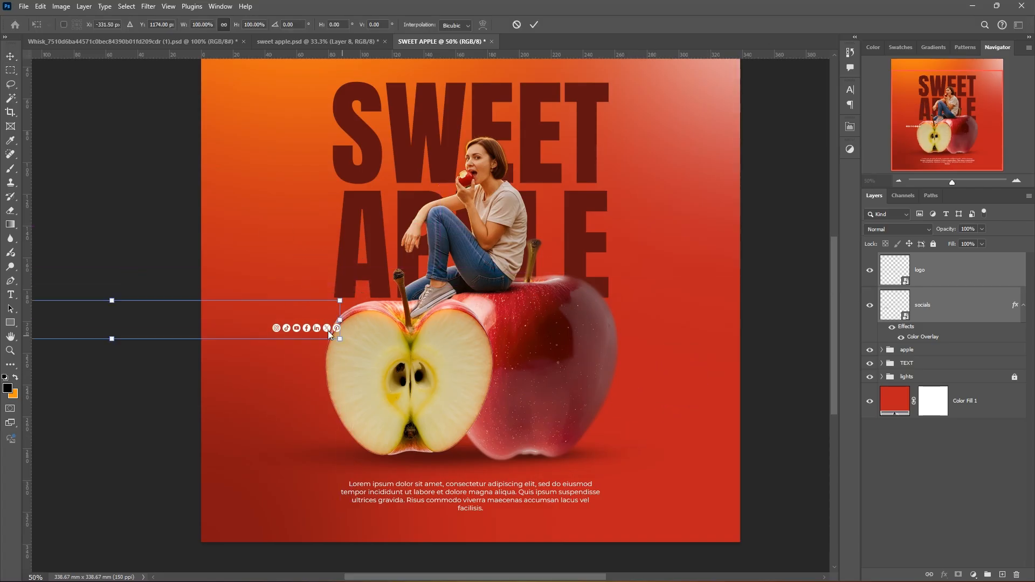
{"action": "left_click_drag", "start_coordinate": [328, 331], "coordinate": [664, 319]}
{"action": "key", "text": "Return"}
{"action": "left_click", "coordinate": [649, 331]}
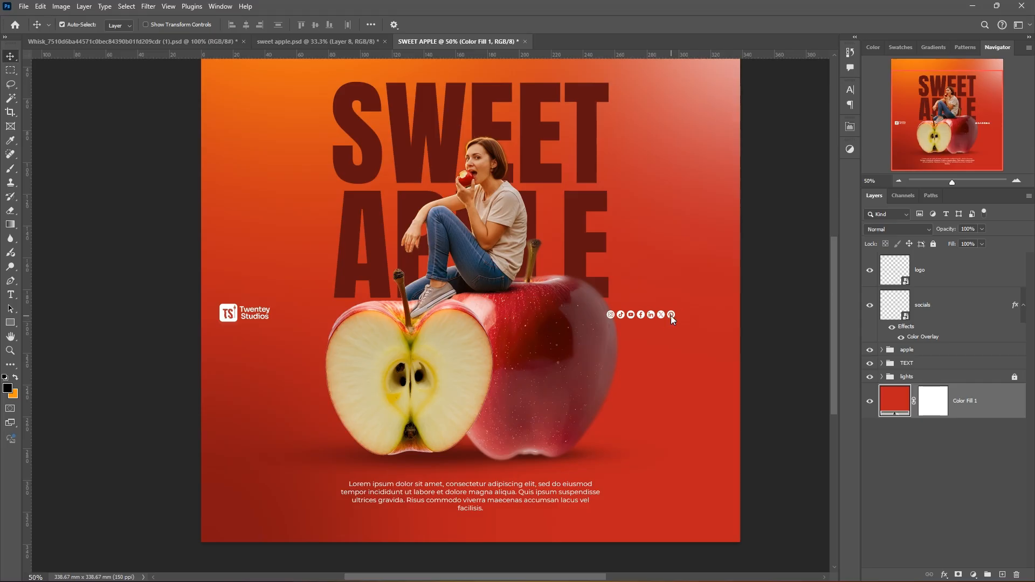
{"action": "left_click_drag", "start_coordinate": [670, 315], "coordinate": [674, 195]}
{"action": "left_click_drag", "start_coordinate": [658, 276], "coordinate": [664, 434]}
{"action": "left_click_drag", "start_coordinate": [662, 378], "coordinate": [686, 264]}
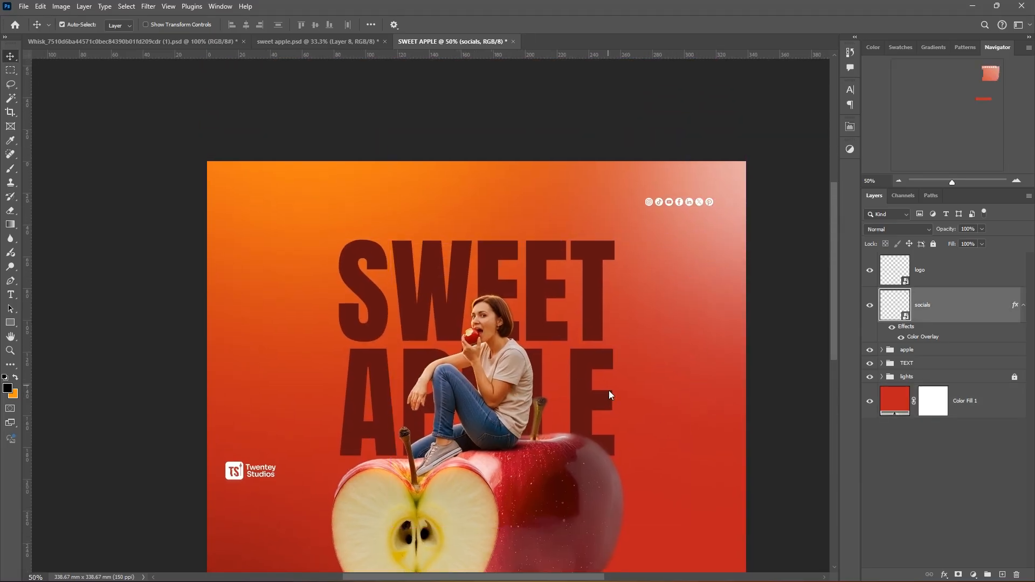
{"action": "left_click_drag", "start_coordinate": [610, 390], "coordinate": [637, 230]}
{"action": "left_click_drag", "start_coordinate": [681, 203], "coordinate": [539, 523]}
{"action": "left_click_drag", "start_coordinate": [569, 412], "coordinate": [509, 538]}
{"action": "key", "text": "ctrl+z"}
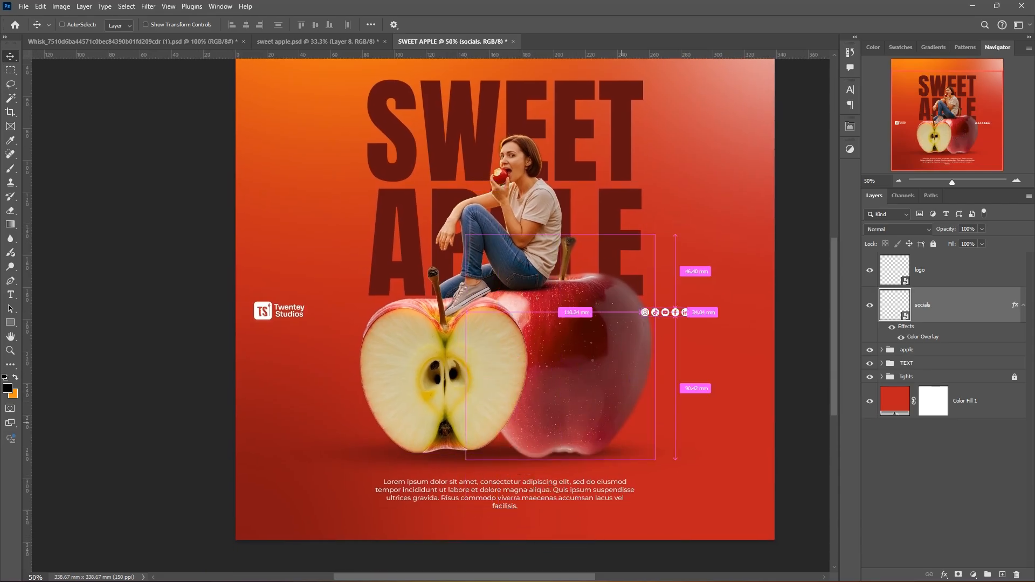
Place the logo at the top centre of the poster and the social icons centred below the body text
{"action": "left_click_drag", "start_coordinate": [694, 313], "coordinate": [720, 63]}
{"action": "left_click_drag", "start_coordinate": [233, 373], "coordinate": [474, 108]}
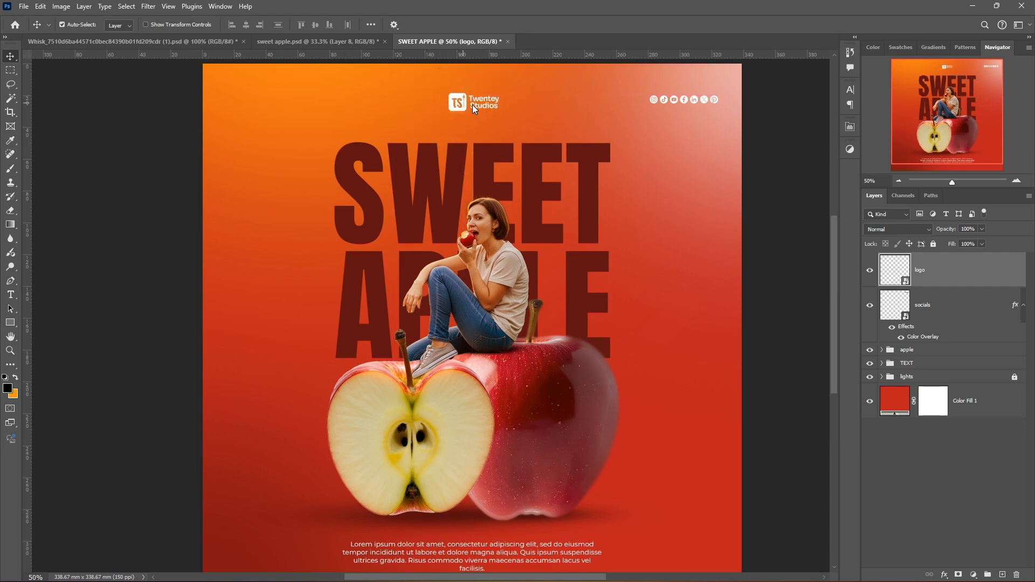
{"action": "left_click_drag", "start_coordinate": [691, 101], "coordinate": [551, 410]}
{"action": "left_click_drag", "start_coordinate": [640, 390], "coordinate": [599, 365]}
Scale the apple and TEXT groups down together slightly to leave more margin between the logo and the social icons
{"action": "left_click", "coordinate": [923, 350]}
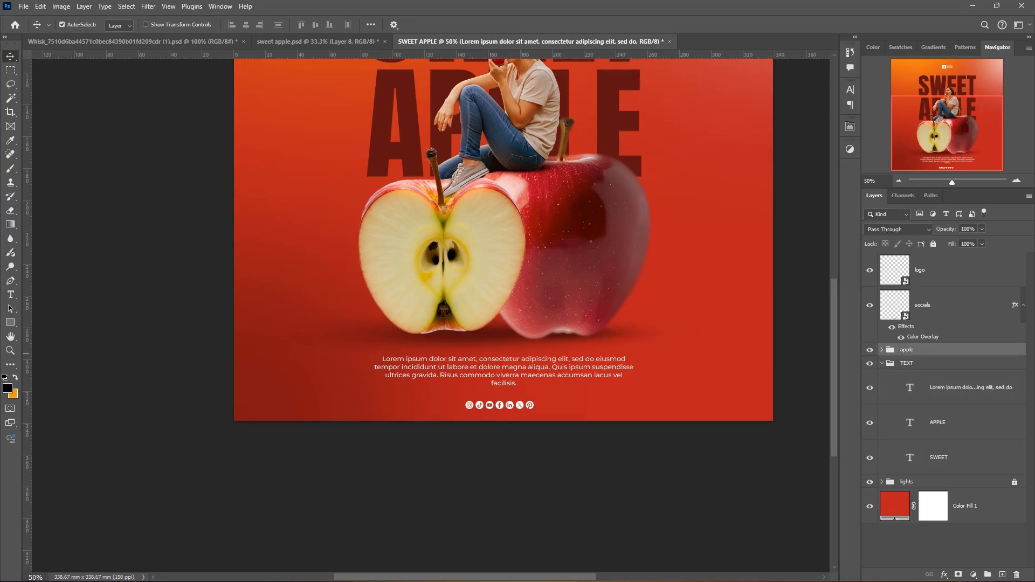
{"action": "left_click", "coordinate": [916, 363], "text": "ctrl"}
{"action": "key", "text": "ctrl+minus"}
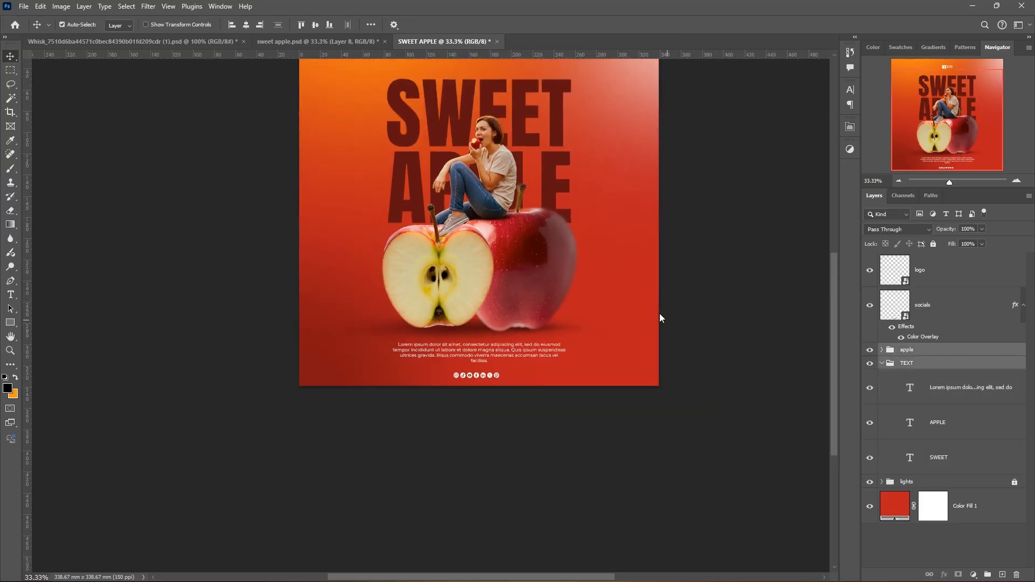
{"action": "key", "text": "ctrl+t"}
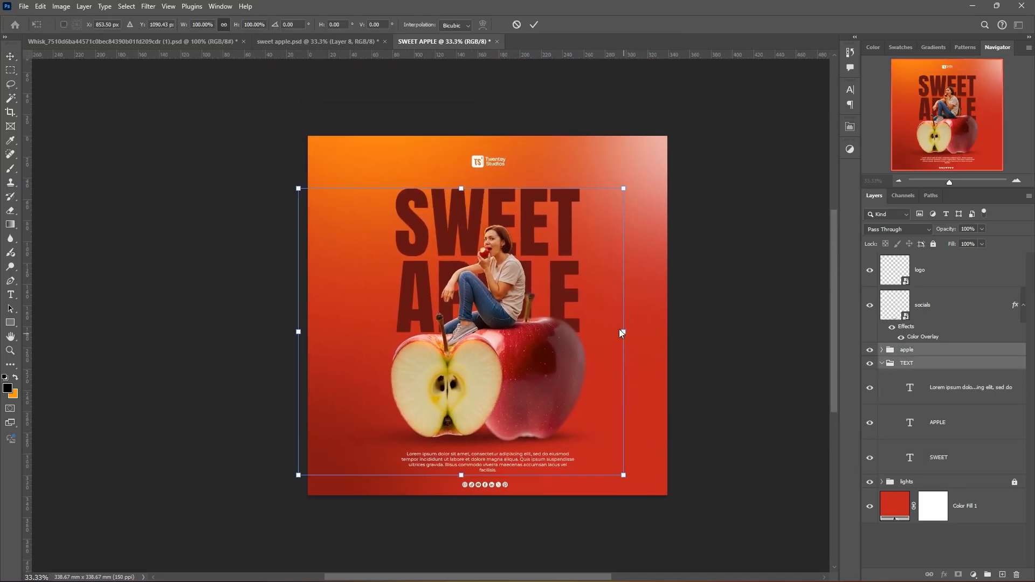
{"action": "left_click_drag", "start_coordinate": [619, 332], "coordinate": [585, 356]}
{"action": "key", "text": "Return"}
{"action": "left_click", "coordinate": [714, 356]}
Enlarge the social icons row and centre it horizontally near the poster's lower edge
{"action": "left_click_drag", "start_coordinate": [532, 446], "coordinate": [533, 448]}
{"action": "left_click_drag", "start_coordinate": [507, 484], "coordinate": [534, 482]}
{"action": "key", "text": "ctrl+t"}
{"action": "key", "text": "Return"}
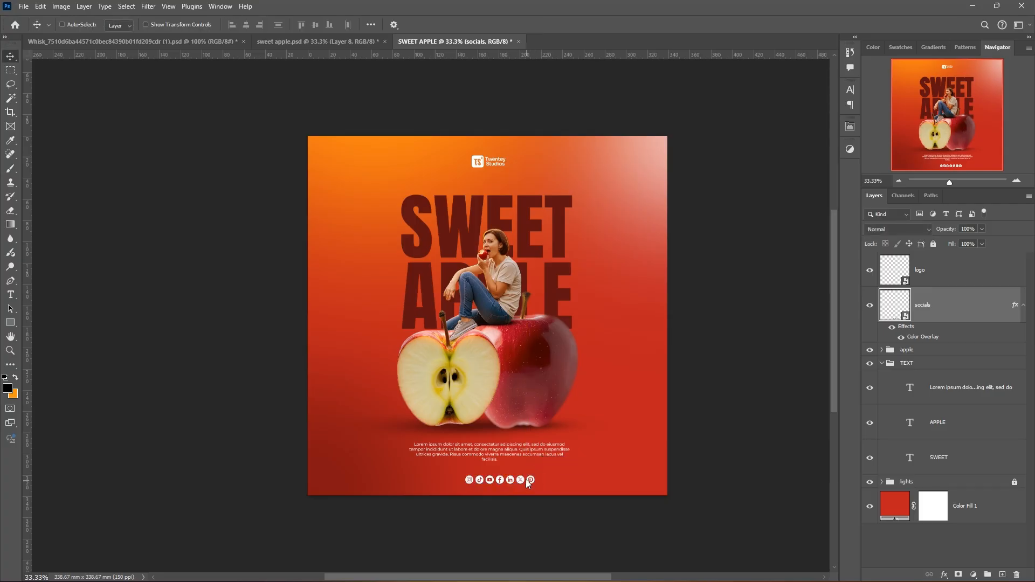
{"action": "left_click", "coordinate": [246, 25]}
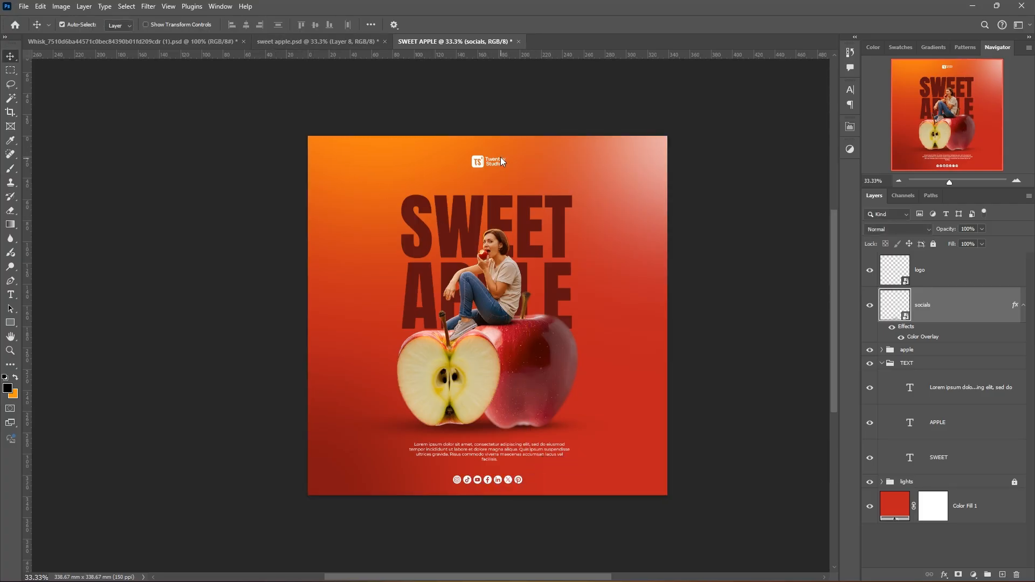
Enlarge the Twentey Studios logo above the title, keeping it centred
{"action": "left_click_drag", "start_coordinate": [483, 160], "coordinate": [551, 184]}
{"action": "key", "text": "ctrl+t"}
{"action": "key", "text": "Return"}
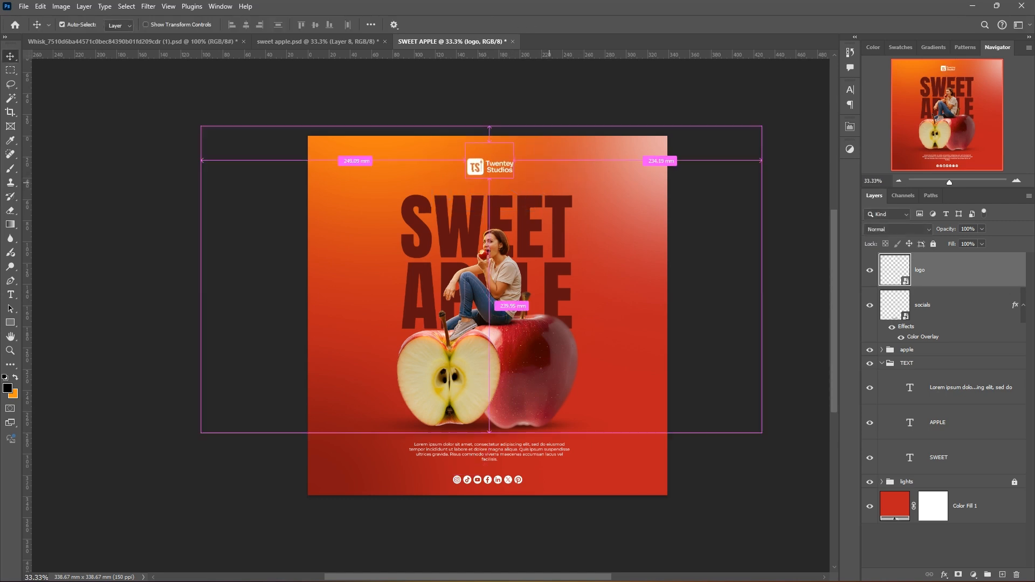
Examine the poster's overall composition up close and as a whole
{"action": "key", "text": "ctrl+plus"}
{"action": "key", "text": "ctrl+plus"}
{"action": "key", "text": "ctrl+minus"}
{"action": "key", "text": "ctrl+minus"}
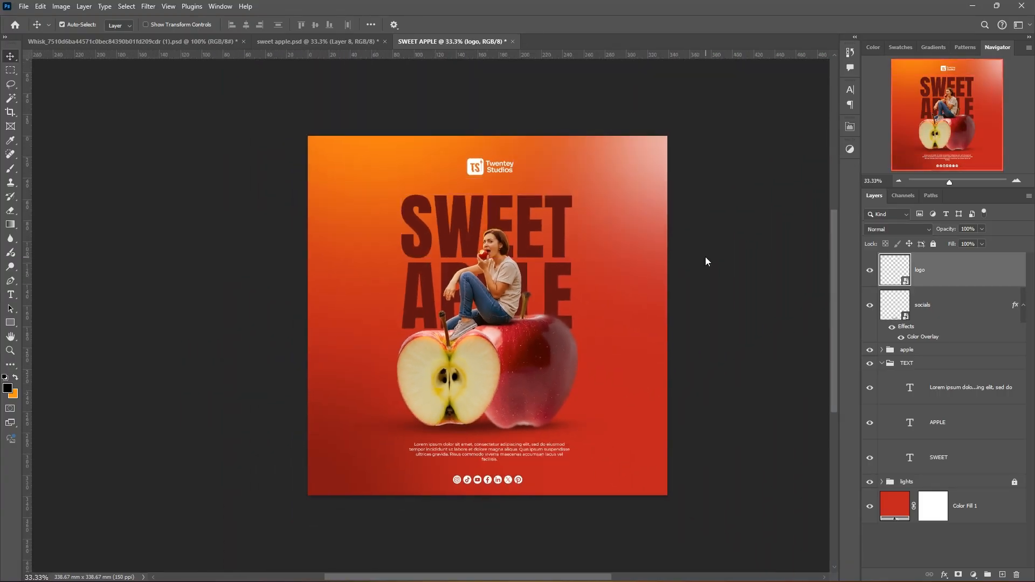
{"action": "key", "text": "ctrl+plus"}
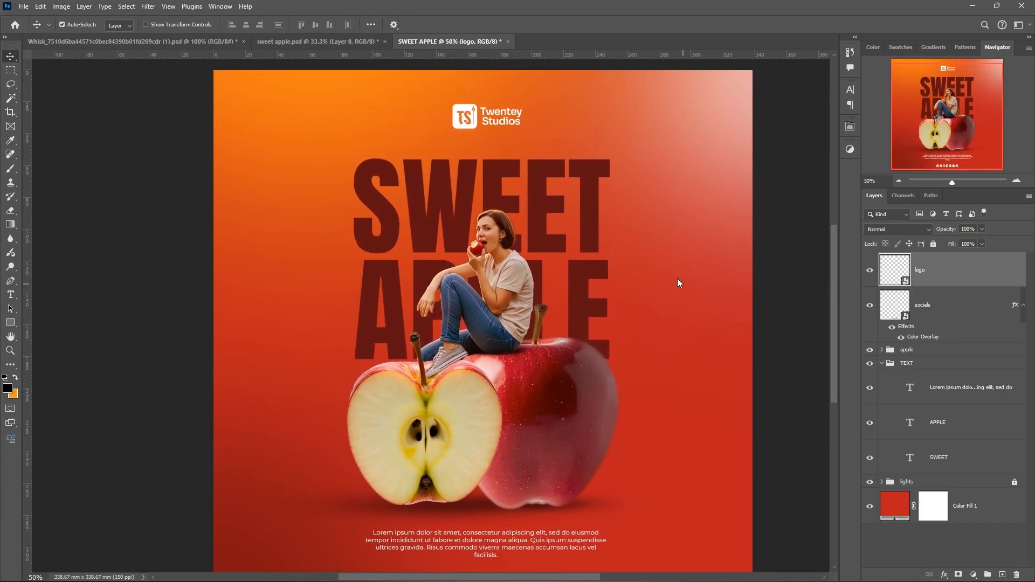
{"action": "key", "text": "ctrl+minus"}
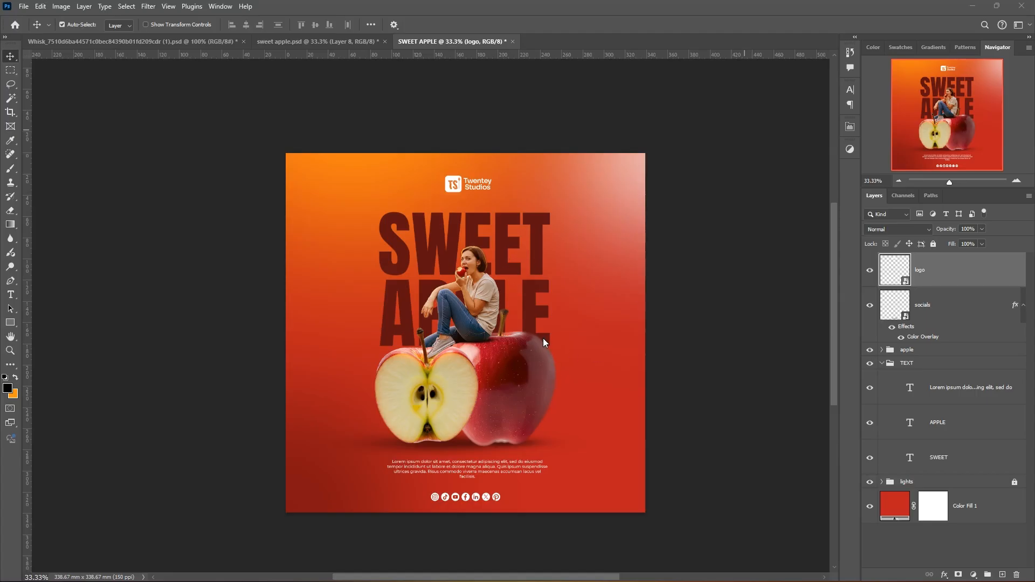
{"action": "key", "text": "ctrl+plus"}
{"action": "left_click_drag", "start_coordinate": [638, 338], "coordinate": [614, 318]}
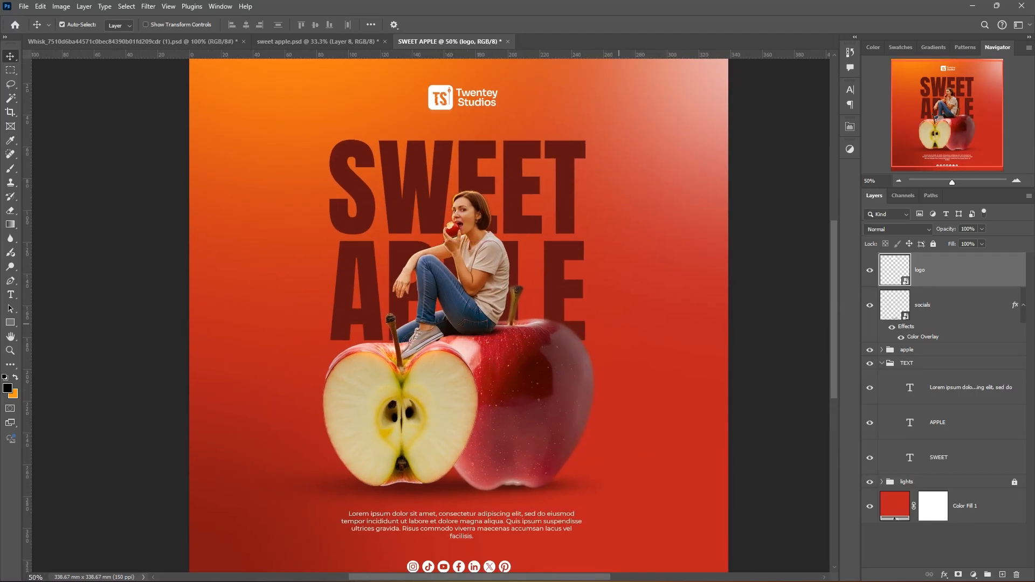
{"action": "left_click_drag", "start_coordinate": [517, 389], "coordinate": [488, 411]}
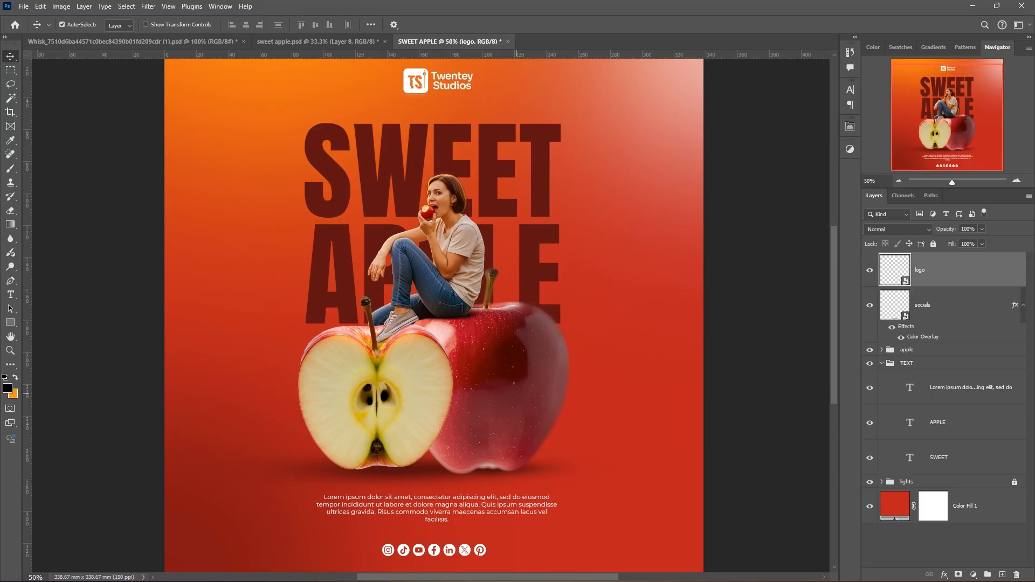
Duplicate the whole red apple layer and move the copy above the apple group in the layer stack
{"action": "left_click", "coordinate": [522, 381]}
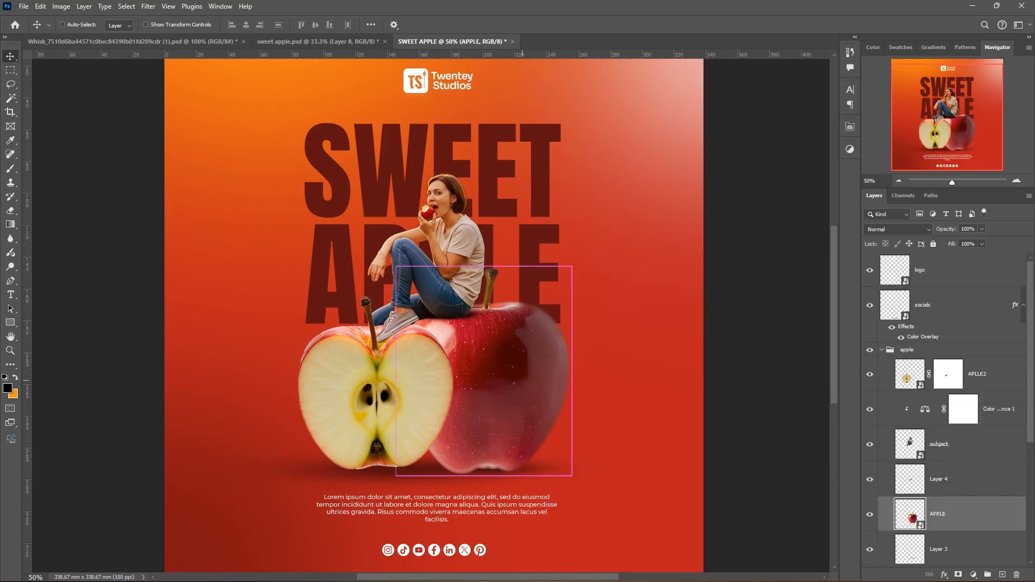
{"action": "key", "text": "ctrl+j"}
{"action": "left_click_drag", "start_coordinate": [946, 504], "coordinate": [930, 327]}
{"action": "left_click_drag", "start_coordinate": [642, 380], "coordinate": [755, 281]}
Scale the apple copy down to 44.69% and position it beside the woman, above the large red apple
{"action": "key", "text": "ctrl+t"}
{"action": "left_click_drag", "start_coordinate": [623, 389], "coordinate": [588, 483]}
{"action": "left_click_drag", "start_coordinate": [655, 370], "coordinate": [597, 370]}
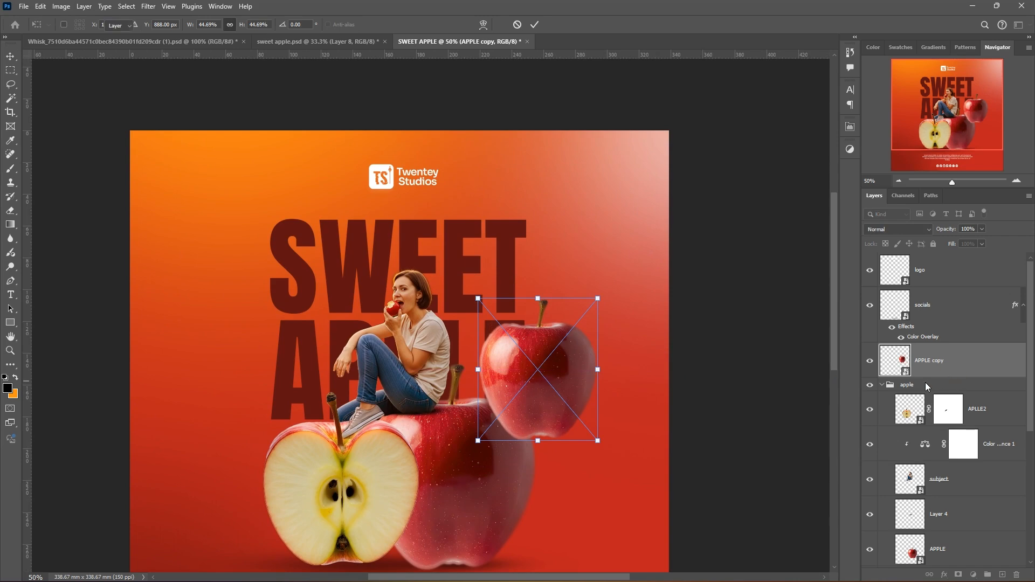
{"action": "key", "text": "Return"}
Move the apple copy below the SWEET text layer, then shrink and tilt it behind the title's letter T
{"action": "left_click", "coordinate": [882, 385]}
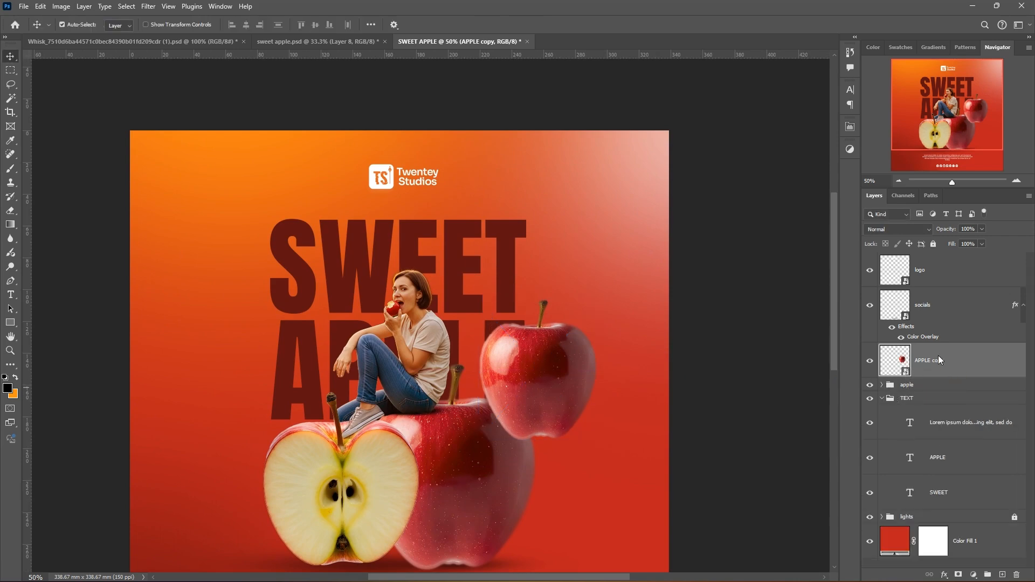
{"action": "left_click_drag", "start_coordinate": [939, 357], "coordinate": [934, 493]}
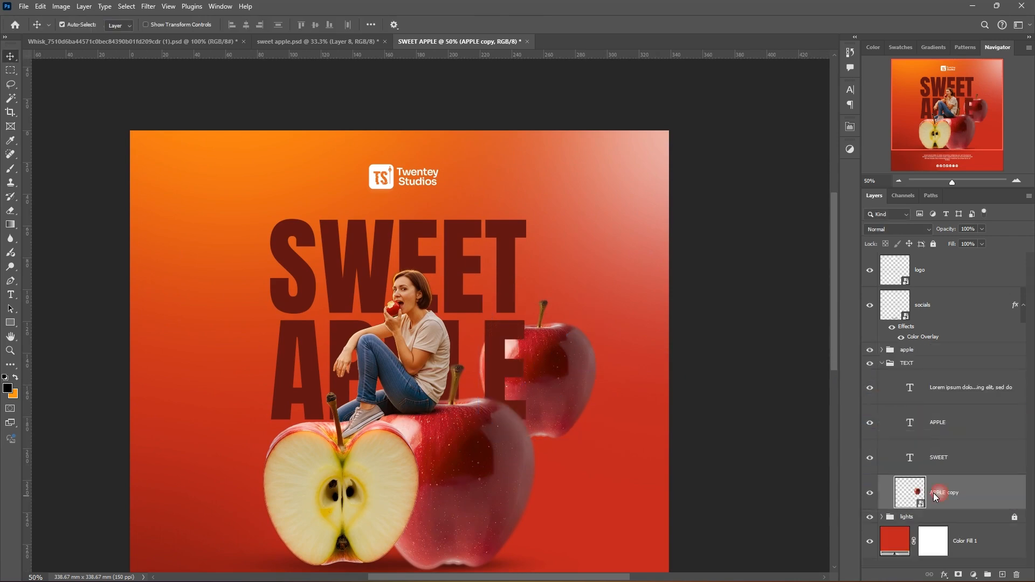
{"action": "left_click_drag", "start_coordinate": [559, 389], "coordinate": [555, 270]}
{"action": "key", "text": "ctrl+t"}
{"action": "left_click_drag", "start_coordinate": [568, 232], "coordinate": [555, 257]}
{"action": "key", "text": "Return"}
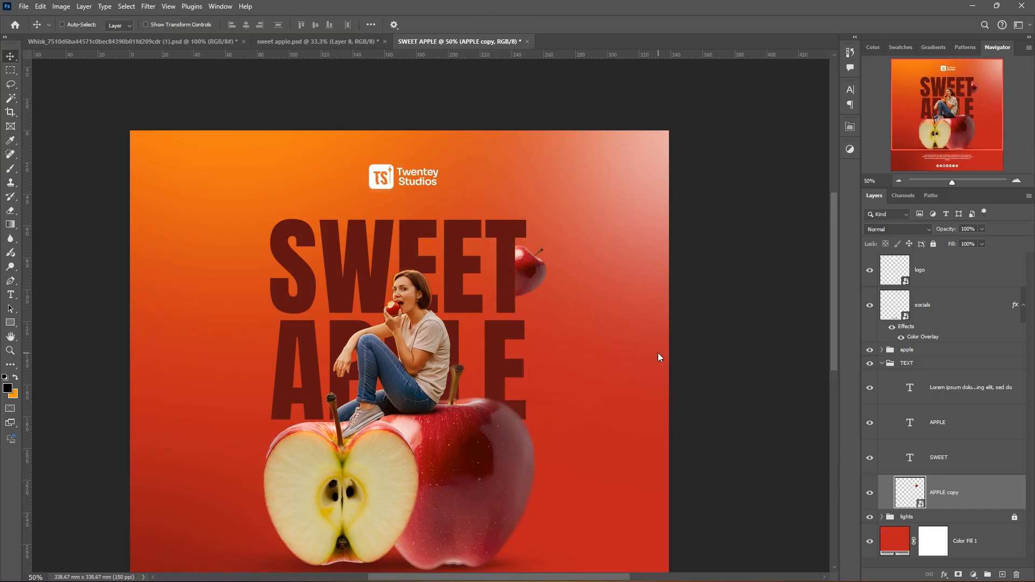
Apply a Motion Blur to the small apple copy with an angle of 0° and a distance of 16 pixels
{"action": "left_click", "coordinate": [148, 6]}
{"action": "mouse_move", "coordinate": [263, 135]}
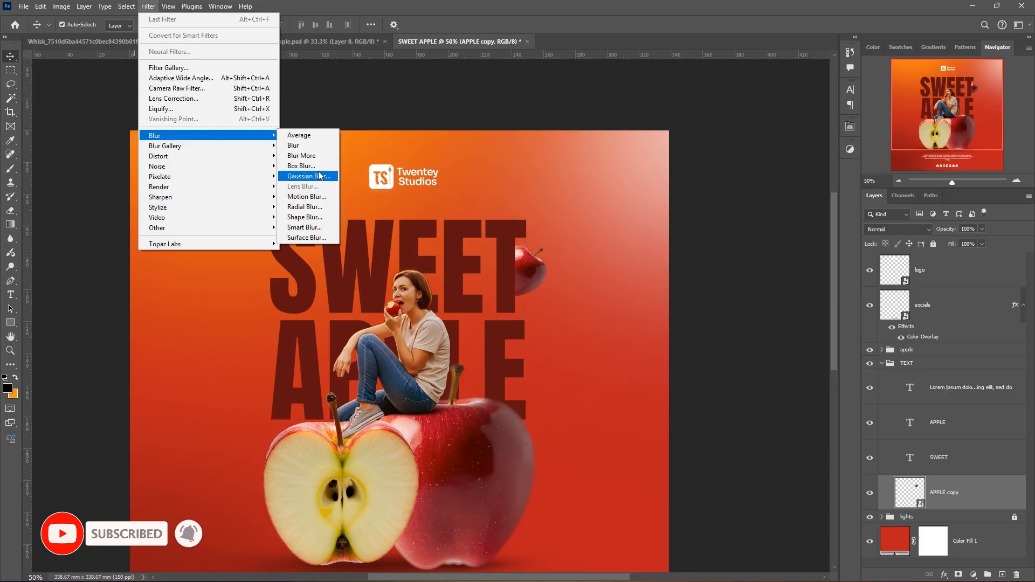
{"action": "left_click", "coordinate": [307, 196]}
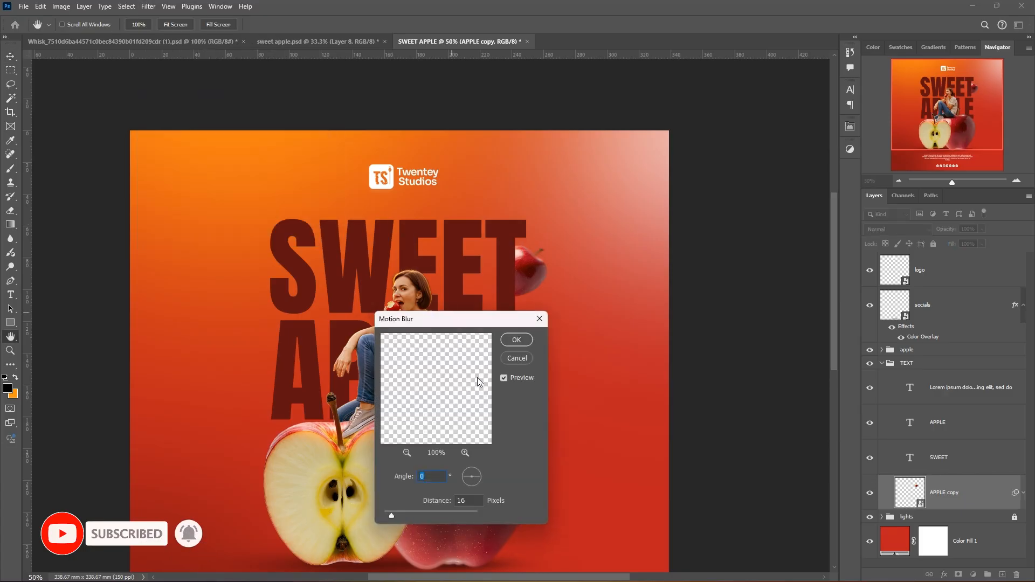
{"action": "key", "text": "Return"}
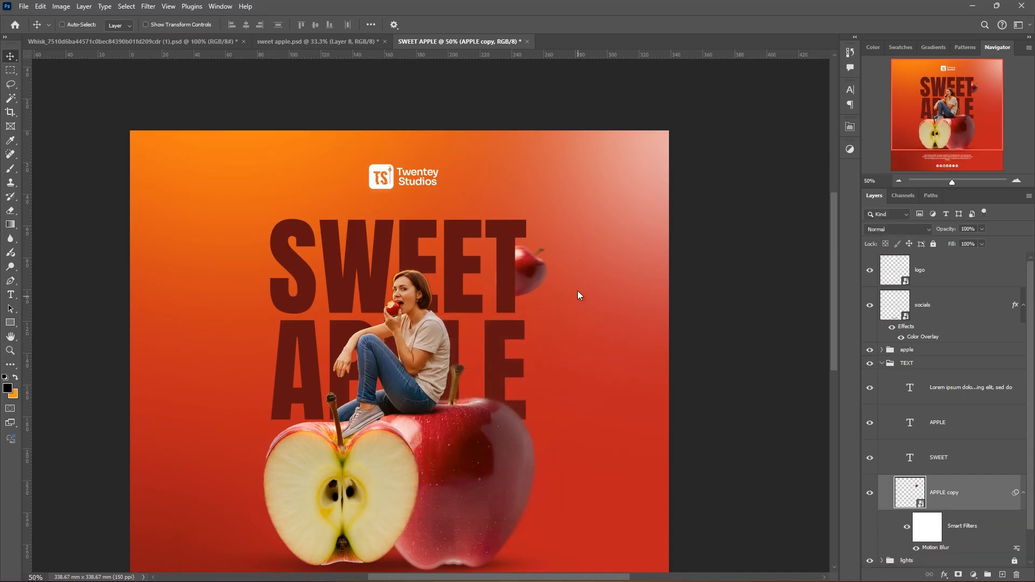
Enlarge the blurred small apple slightly behind the end of the word SWEET
{"action": "key", "text": "ctrl+t"}
{"action": "left_click_drag", "start_coordinate": [541, 284], "coordinate": [550, 292]}
{"action": "key", "text": "Return"}
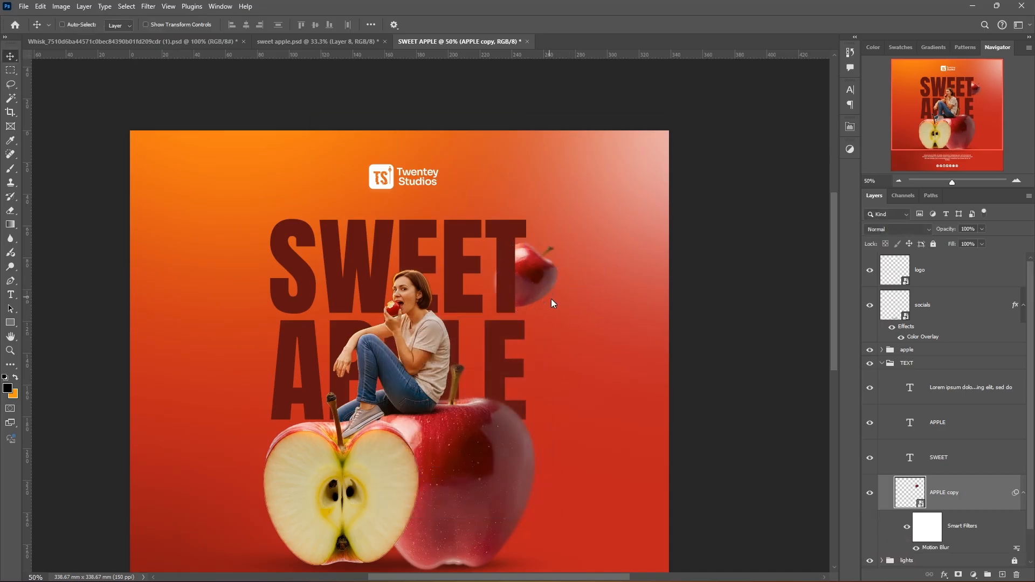
Duplicate the blurred small apple, place the copy partly cropped in the poster's lower-left corner and enlarge it to about 28%
{"action": "left_click_drag", "start_coordinate": [558, 361], "coordinate": [594, 303]}
{"action": "key", "text": "ctrl+j"}
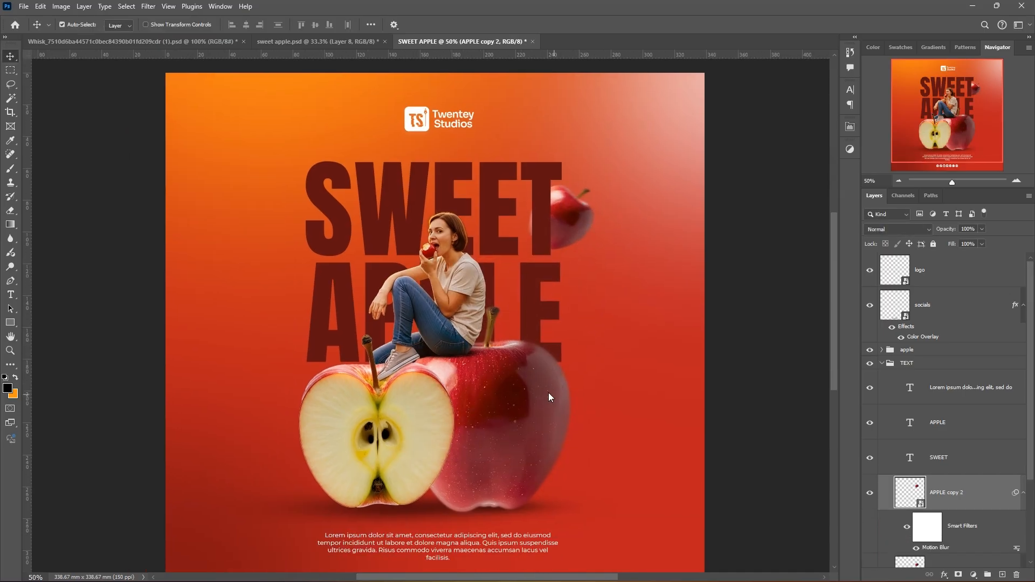
{"action": "left_click_drag", "start_coordinate": [605, 358], "coordinate": [362, 546]}
{"action": "key", "text": "ctrl+t"}
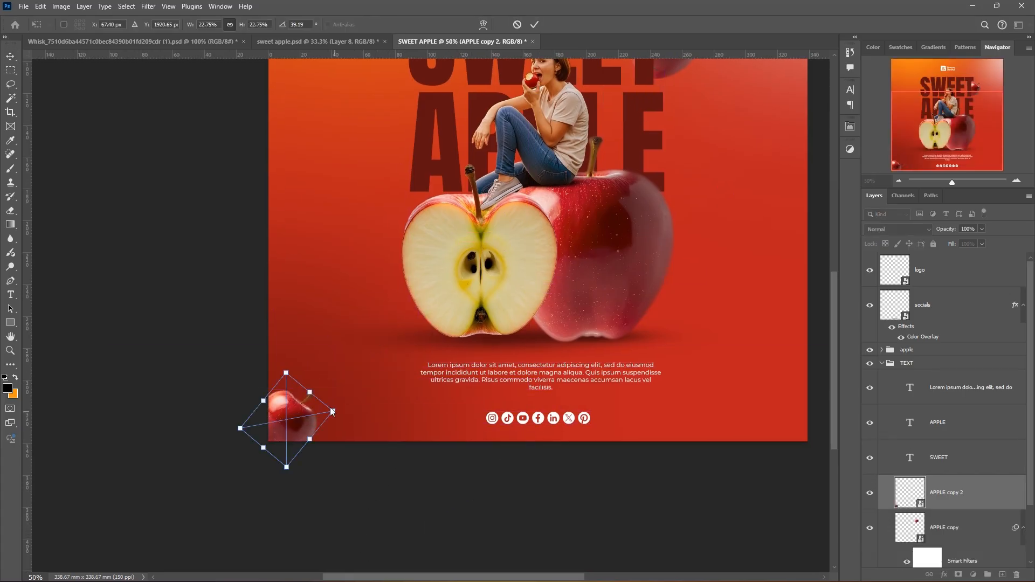
{"action": "mouse_move", "coordinate": [332, 411]}
{"action": "left_mouse_down"}
{"action": "mouse_move", "coordinate": [354, 404]}
{"action": "mouse_move", "coordinate": [318, 410]}
{"action": "left_mouse_up"}
{"action": "key", "text": "Return"}
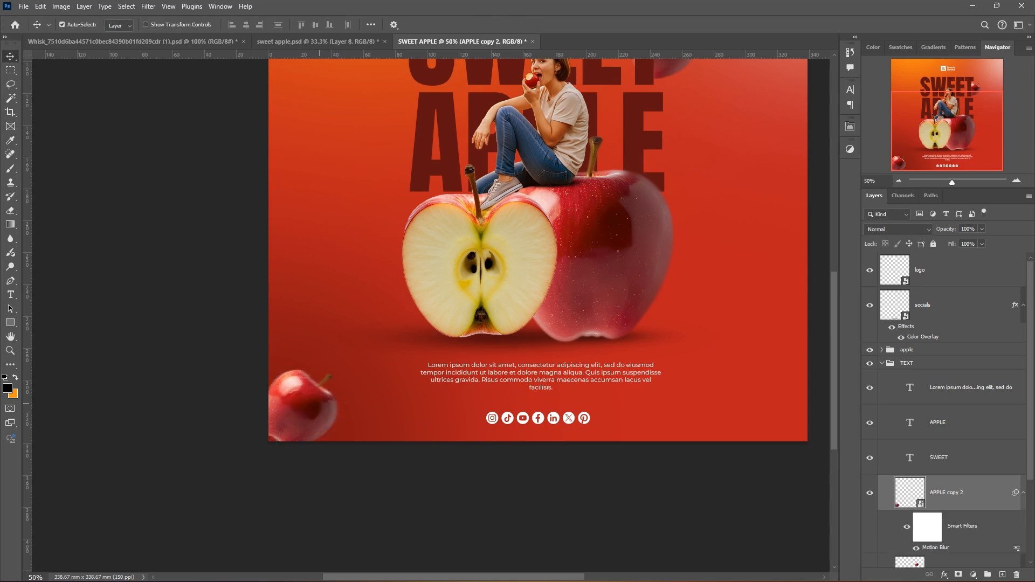
{"action": "left_click_drag", "start_coordinate": [499, 406], "coordinate": [482, 418]}
{"action": "left_click_drag", "start_coordinate": [298, 420], "coordinate": [292, 423]}
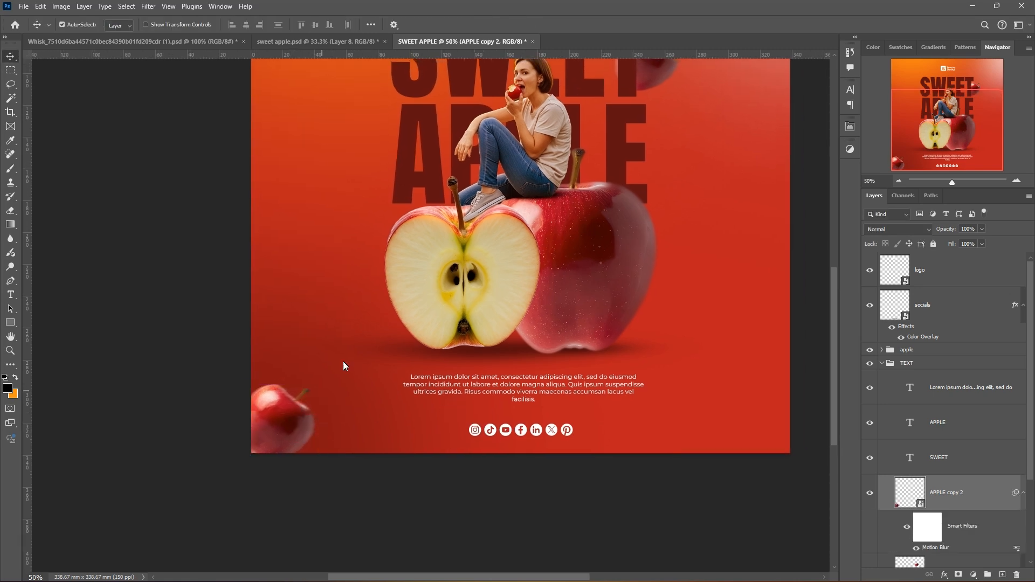
Add a new empty layer directly above the corner apple's layer, APPLE copy 2
{"action": "left_click", "coordinate": [343, 367]}
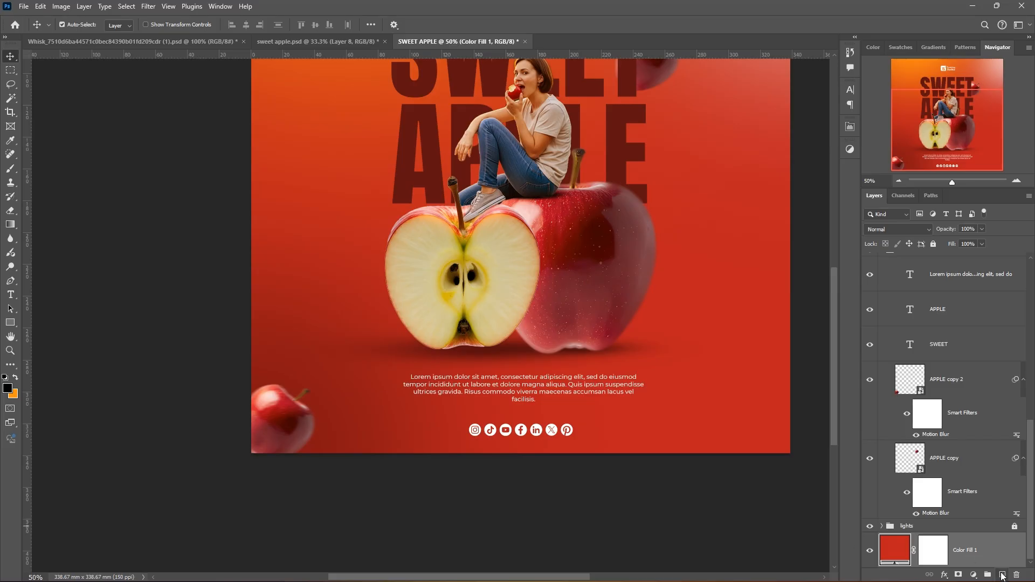
{"action": "left_click", "coordinate": [280, 430]}
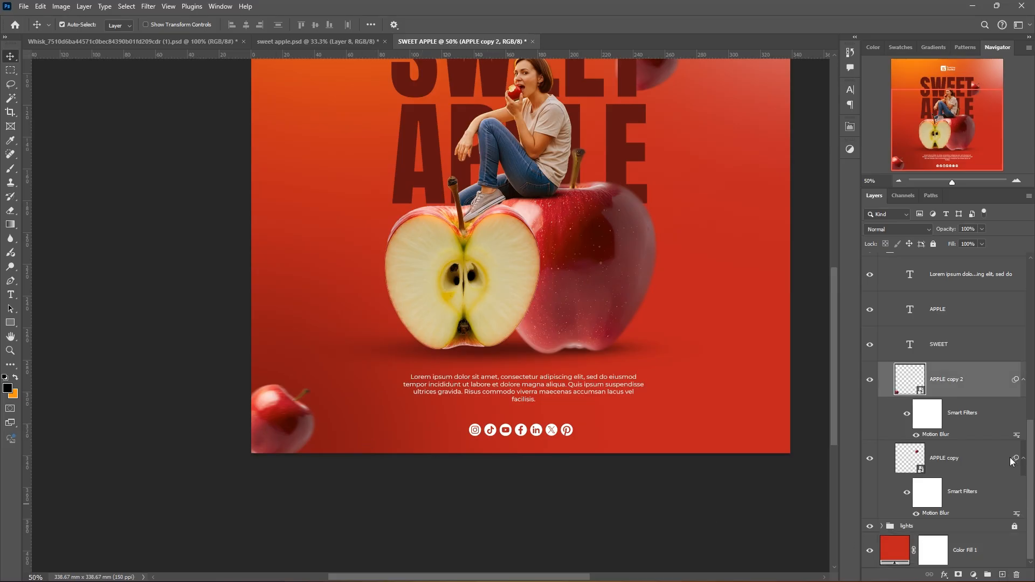
{"action": "left_click", "coordinate": [998, 575]}
Shade the corner apple's lower-left edge in black on the new layer with a round 800 px brush at 0% hardness
{"action": "key", "text": "b"}
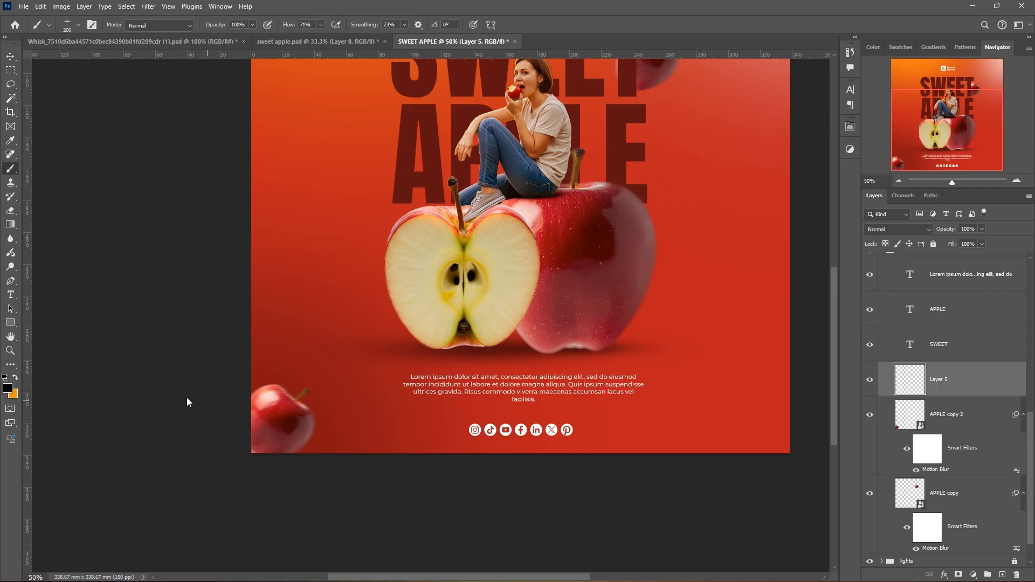
{"action": "key", "text": "bracketright"}
{"action": "key", "text": "bracketright"}
{"action": "key", "text": "bracketright"}
{"action": "key", "text": "bracketright"}
{"action": "key", "text": "bracketright"}
{"action": "key", "text": "bracketright"}
{"action": "left_click", "coordinate": [76, 27]}
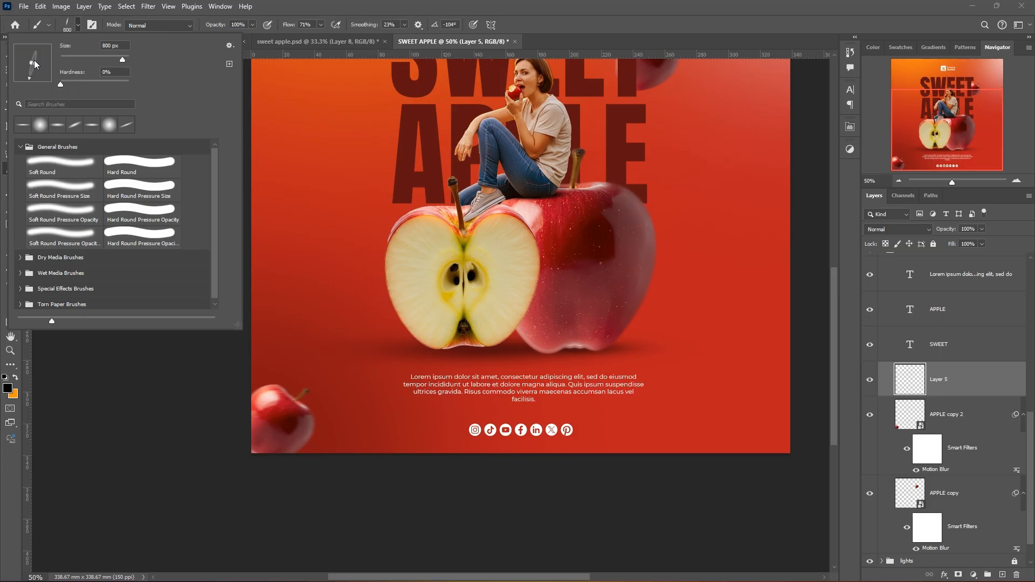
{"action": "left_click_drag", "start_coordinate": [34, 61], "coordinate": [55, 76]}
{"action": "left_click", "coordinate": [404, 3]}
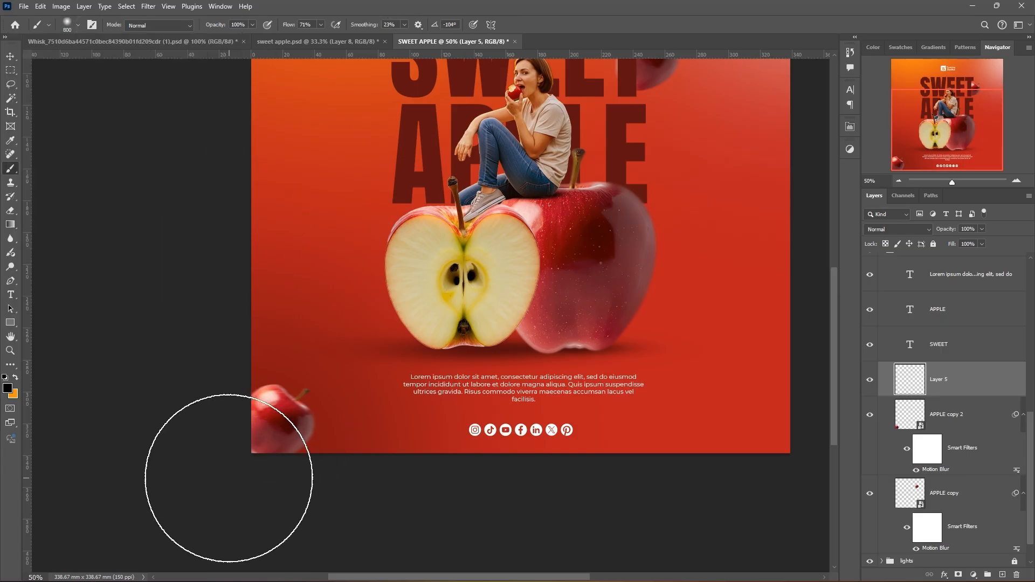
{"action": "left_click", "coordinate": [211, 492]}
{"action": "left_click", "coordinate": [218, 488]}
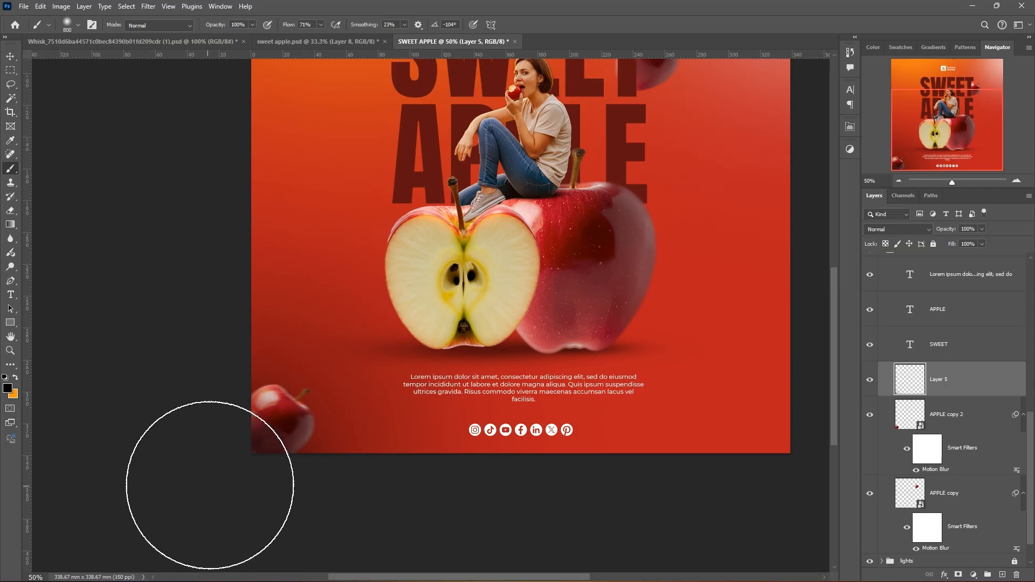
{"action": "key", "text": "v"}
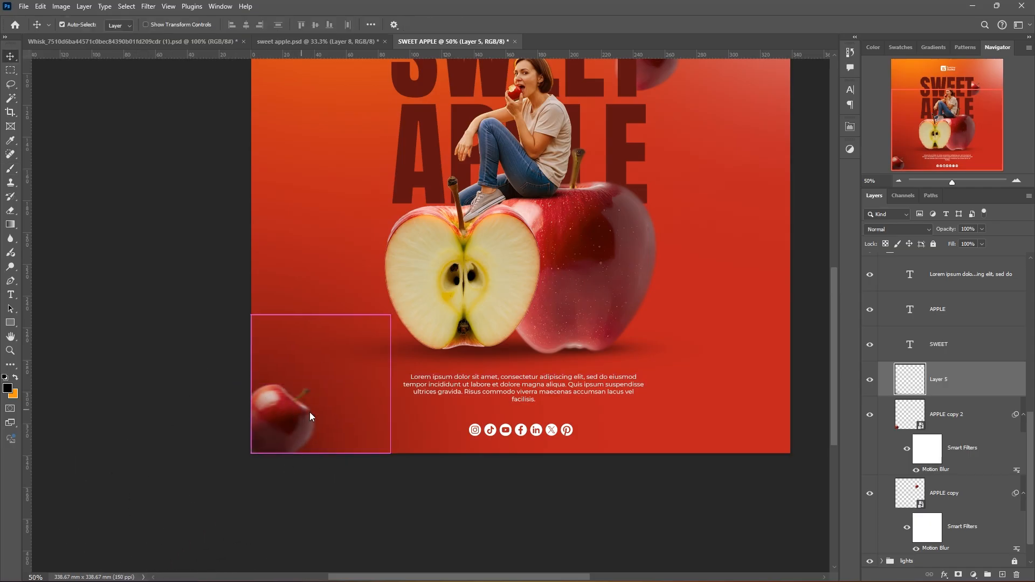
Enlarge the corner apple, APPLE copy 2, slightly and turn off the visibility of its smart filters
{"action": "left_click", "coordinate": [944, 415]}
{"action": "key", "text": "ctrl+t"}
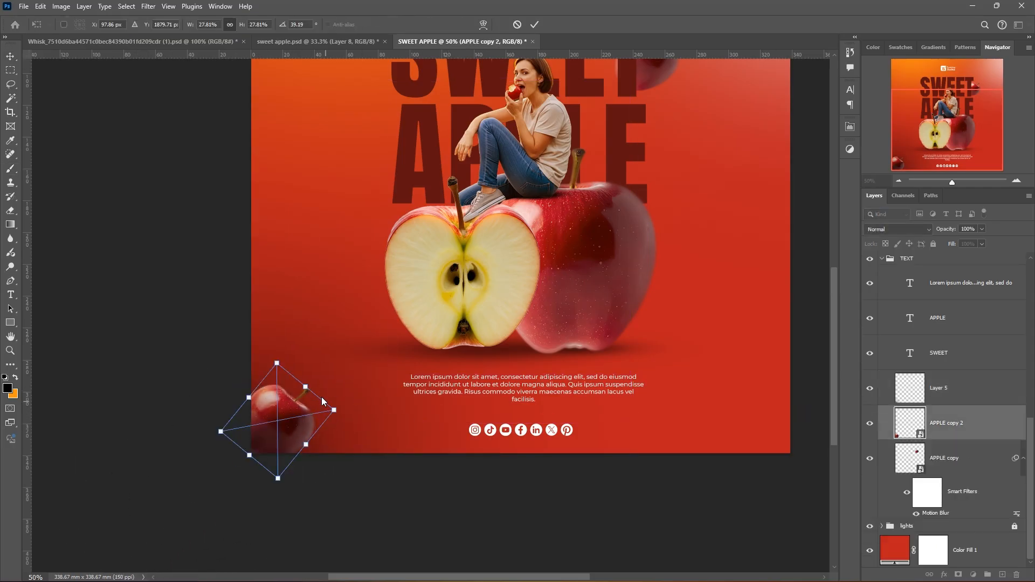
{"action": "left_click_drag", "start_coordinate": [322, 401], "coordinate": [319, 358]}
{"action": "key", "text": "Return"}
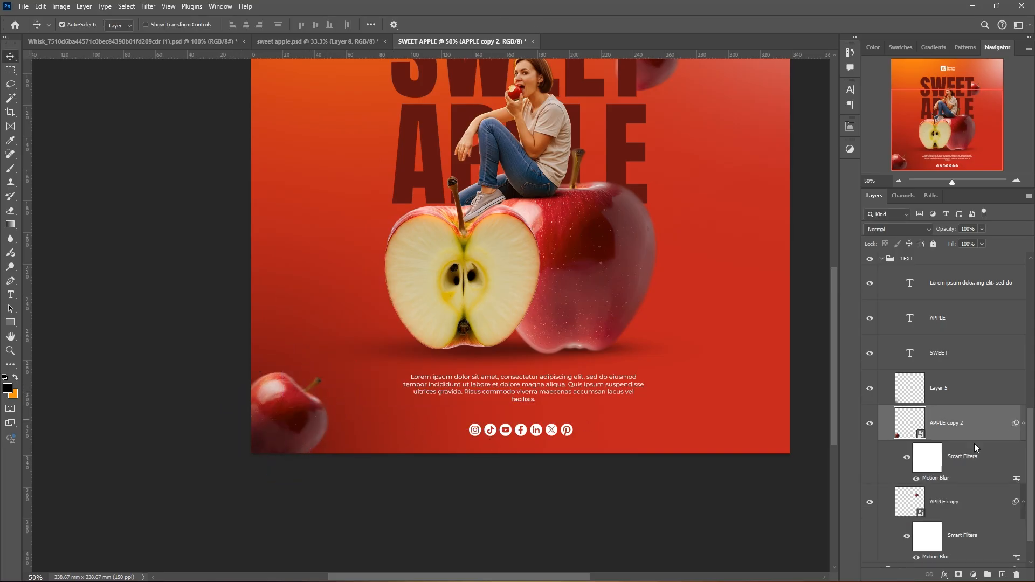
{"action": "left_click", "coordinate": [906, 459]}
Paint more soft black shading over the bottom of the corner apple on Layer 5
{"action": "left_click", "coordinate": [284, 404]}
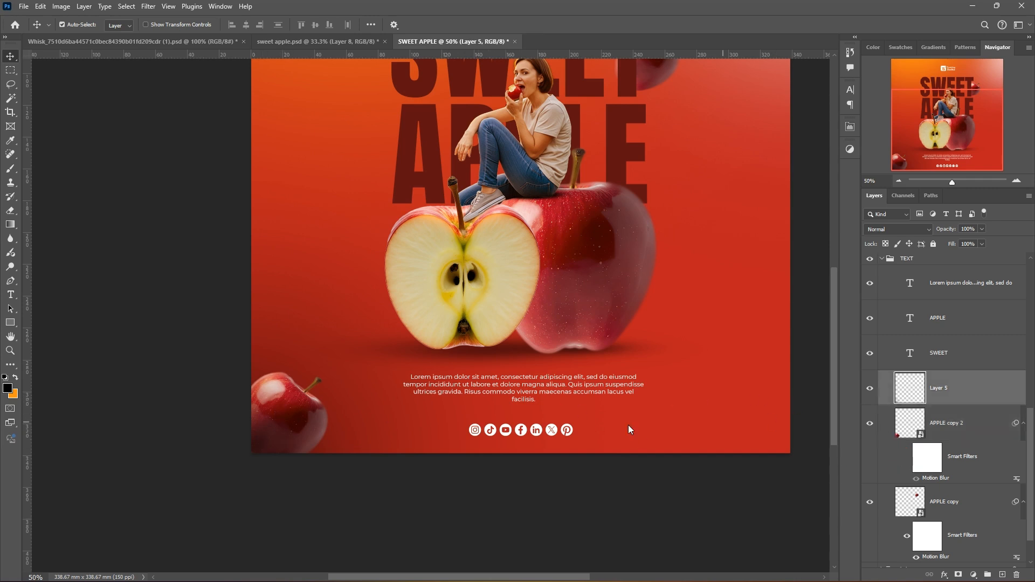
{"action": "key", "text": "b"}
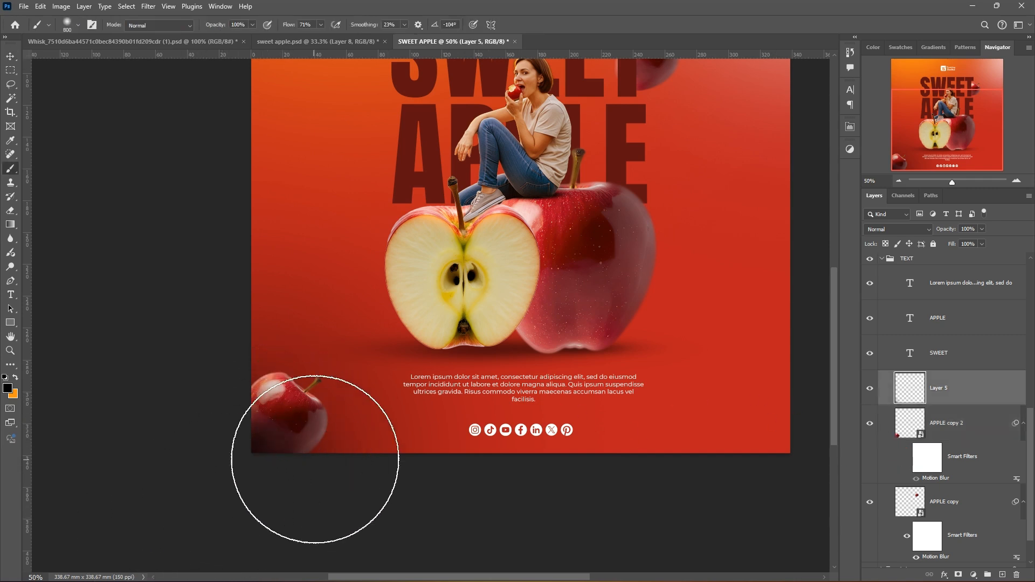
{"action": "key", "text": "v"}
{"action": "mouse_move", "coordinate": [759, 281]}
{"action": "left_mouse_down"}
{"action": "mouse_move", "coordinate": [617, 398]}
{"action": "mouse_move", "coordinate": [646, 397]}
{"action": "left_mouse_up"}
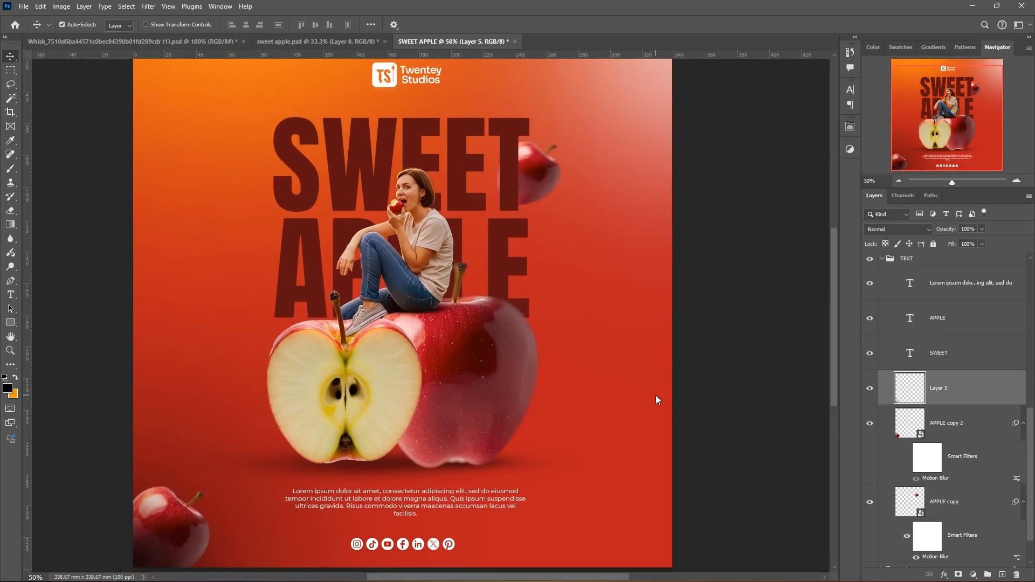